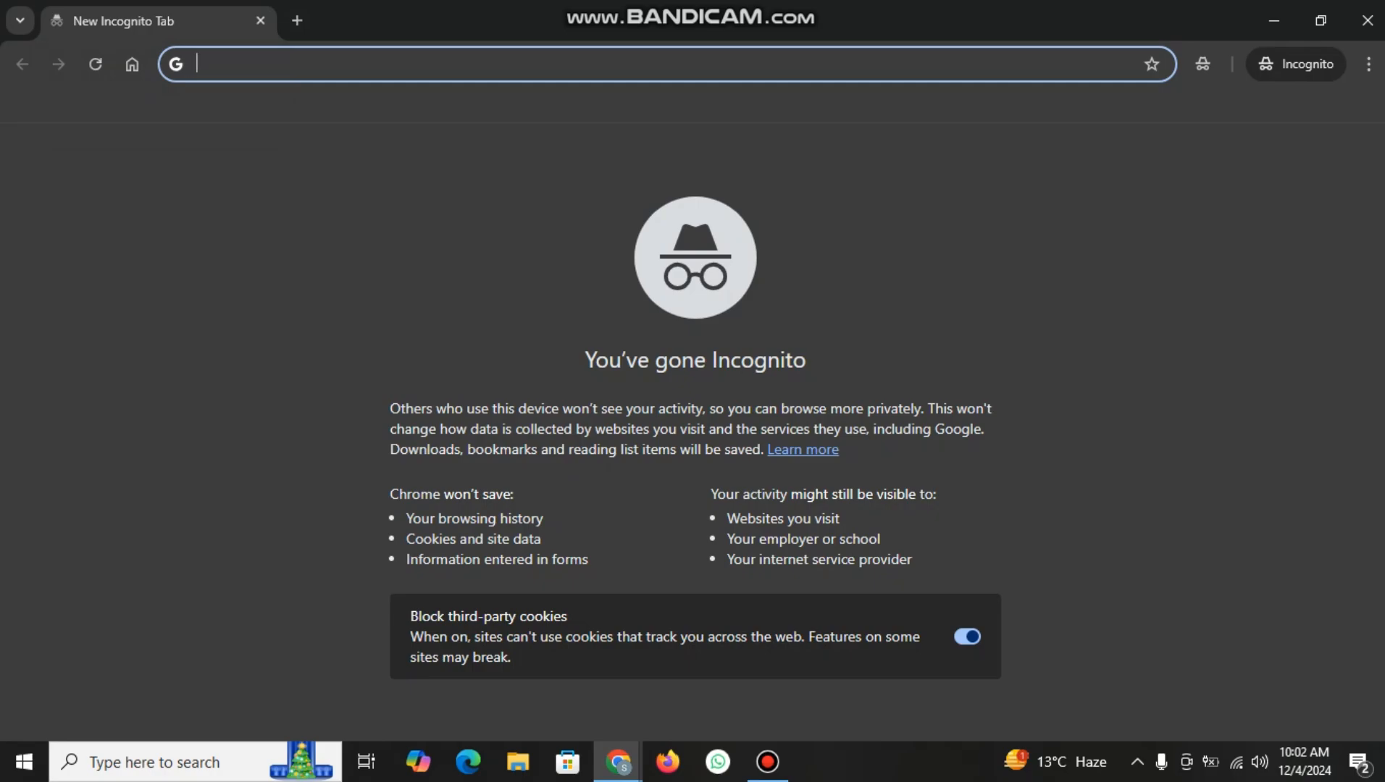
Open marry.smmking.top/admin and sign in to the admin panel with the username admin
type("marry.smmking.top")
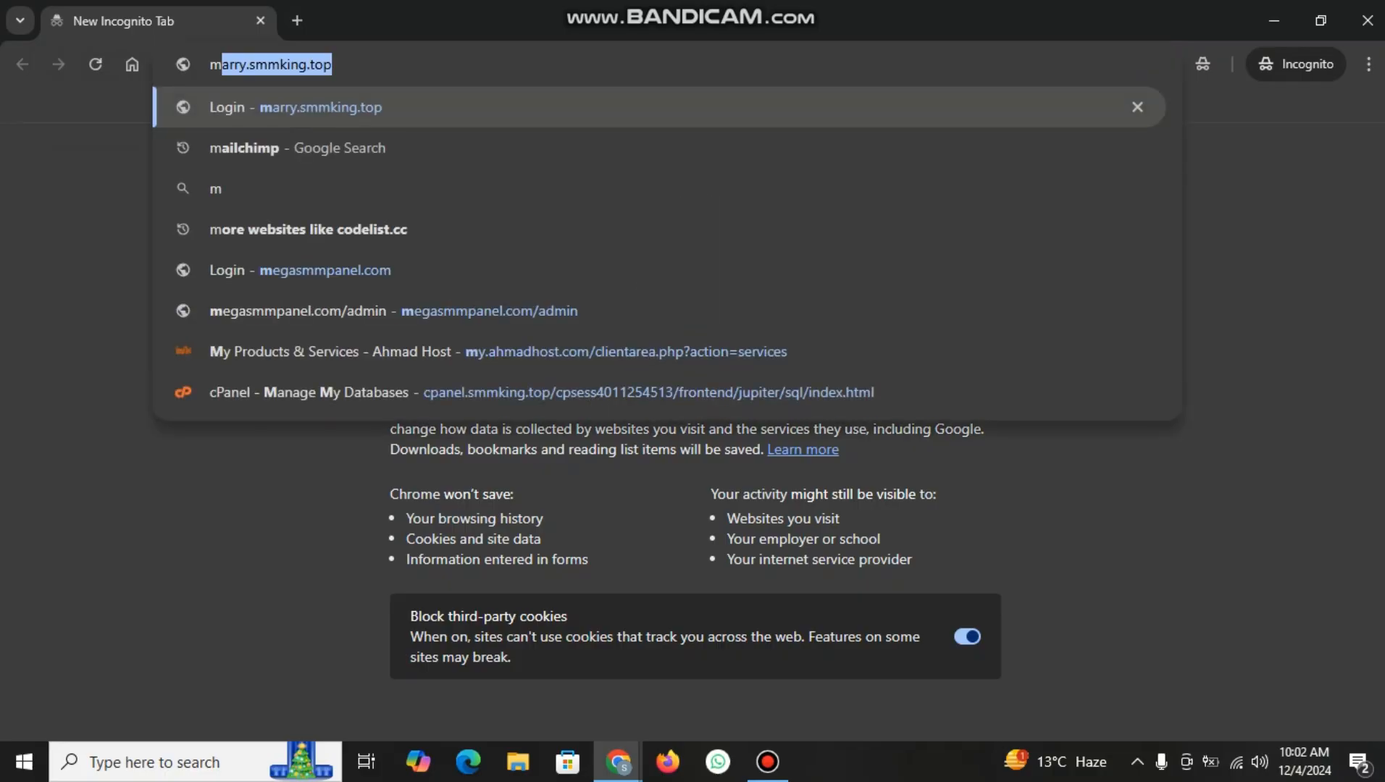
key("Right")
type("/a")
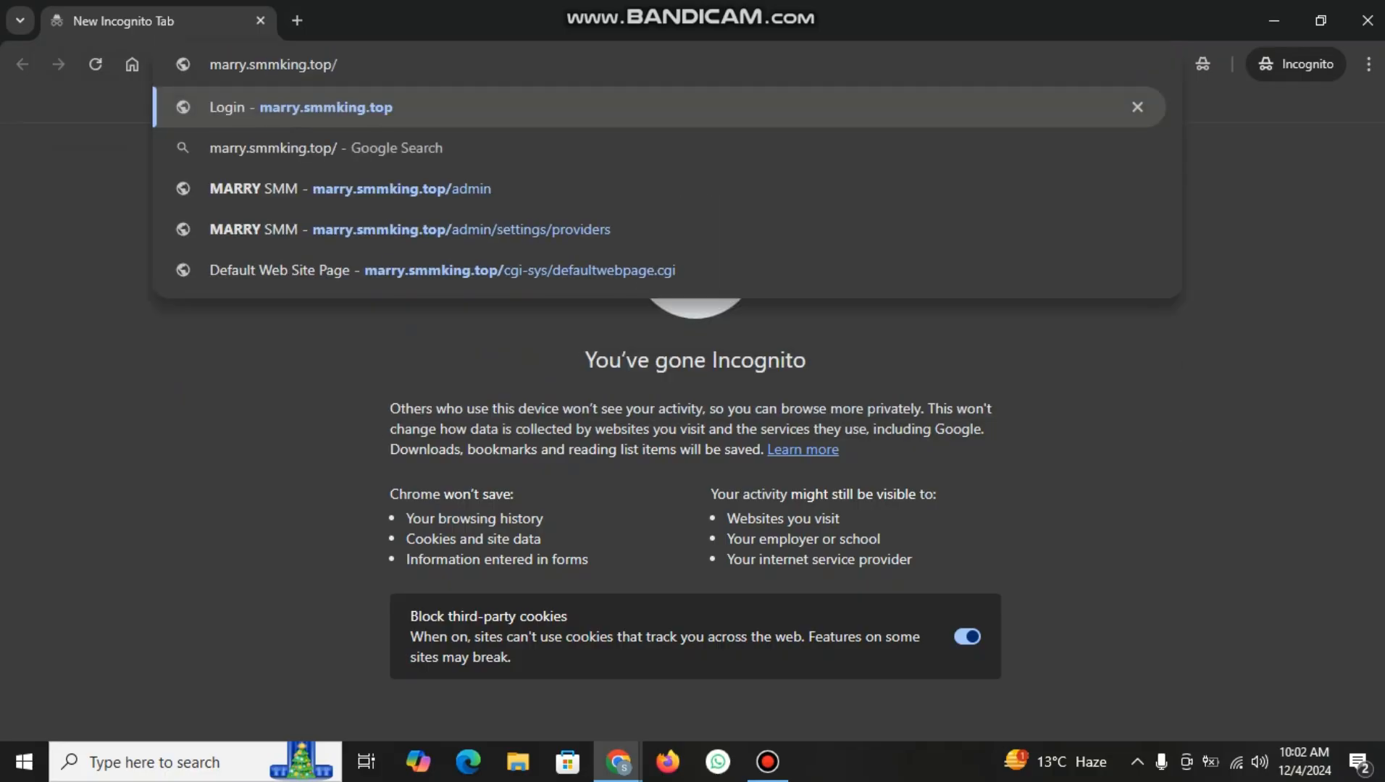
key("Return")
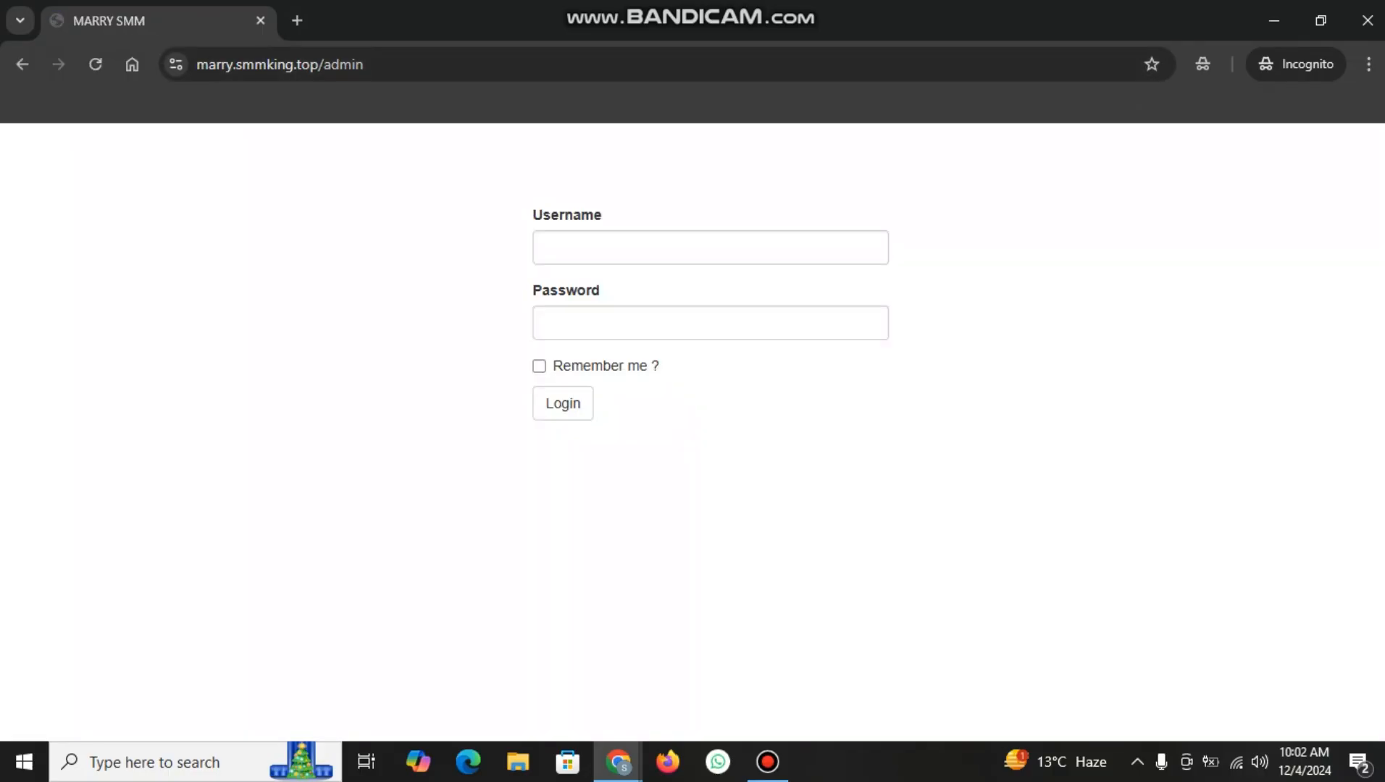
left_click(654, 248)
type("admin")
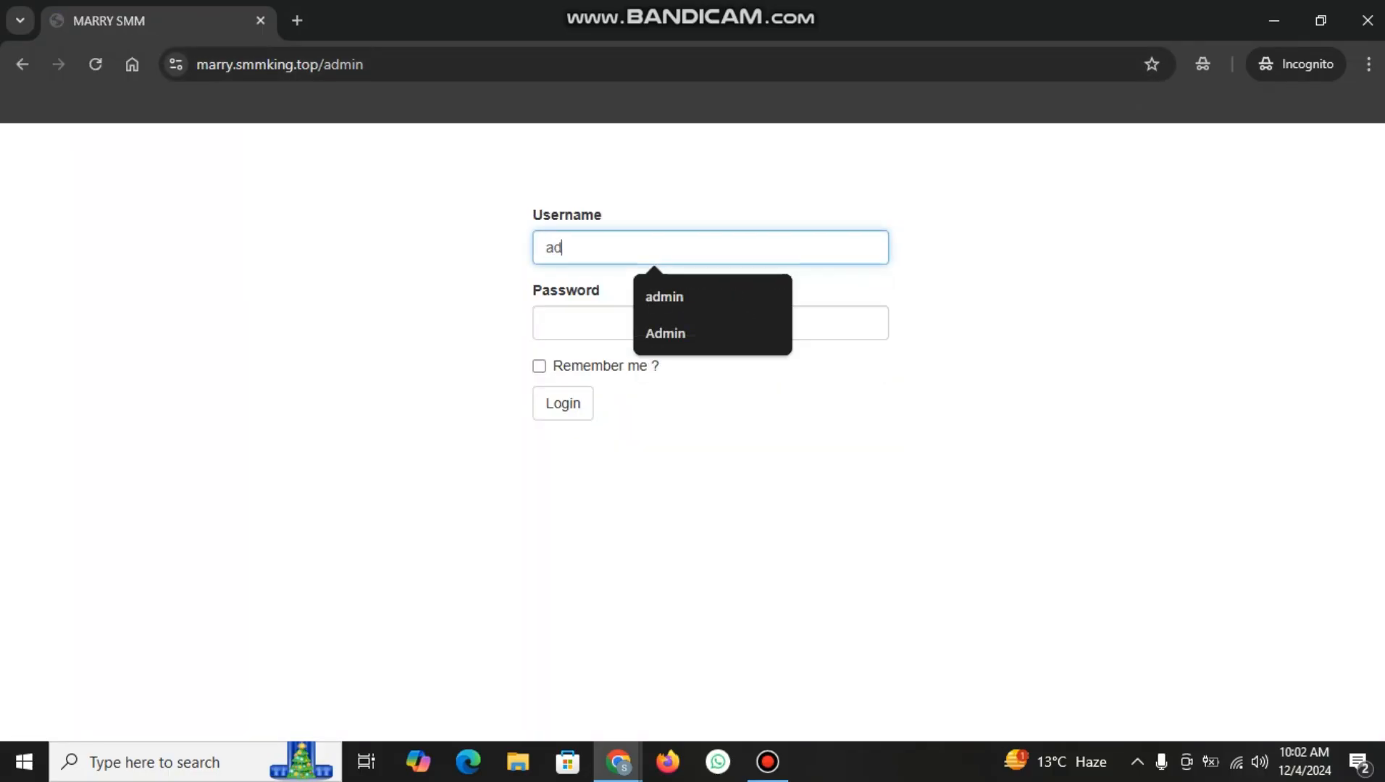
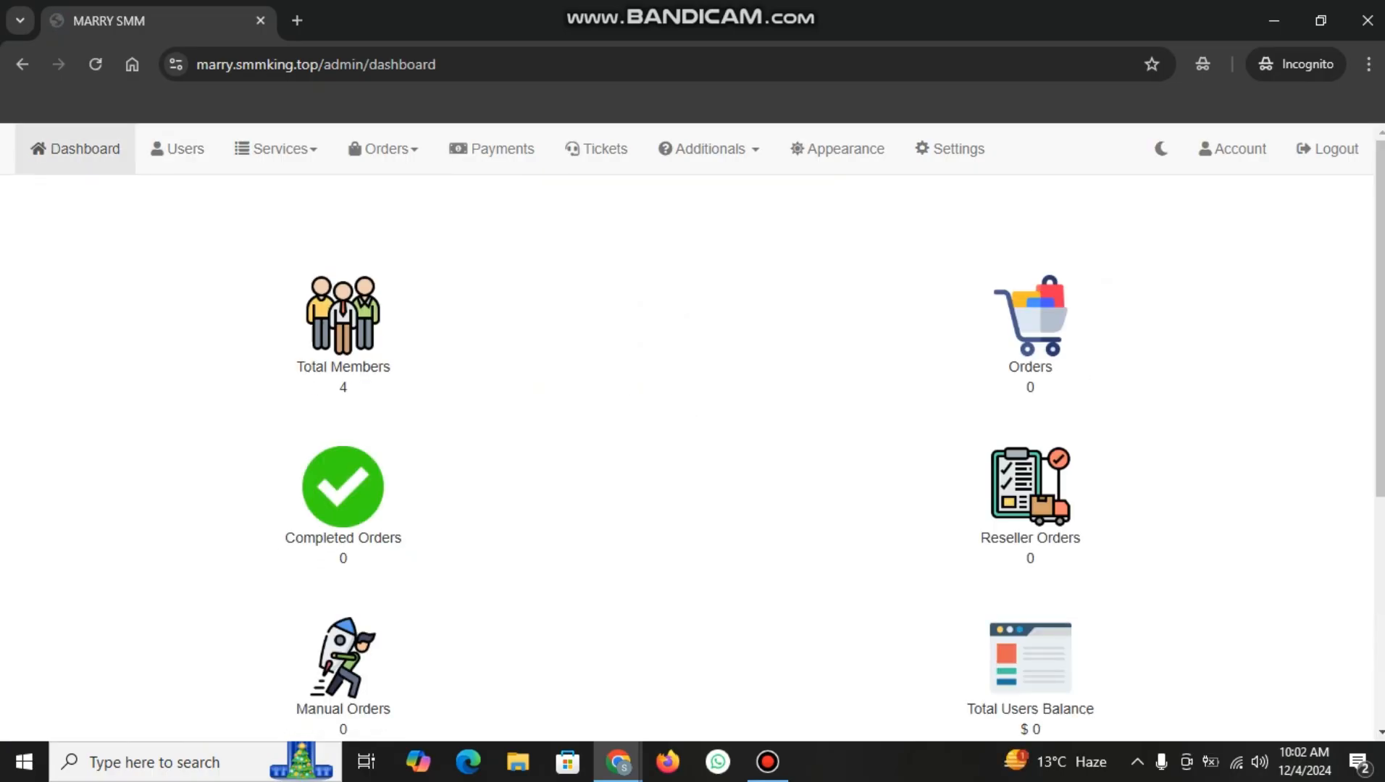
Review the dashboard statistics, including members, completed, reseller and manual orders, users' balance, unread tickets, payments and profits
left_click_drag(323, 367, 363, 367)
left_click_drag(295, 367, 390, 366)
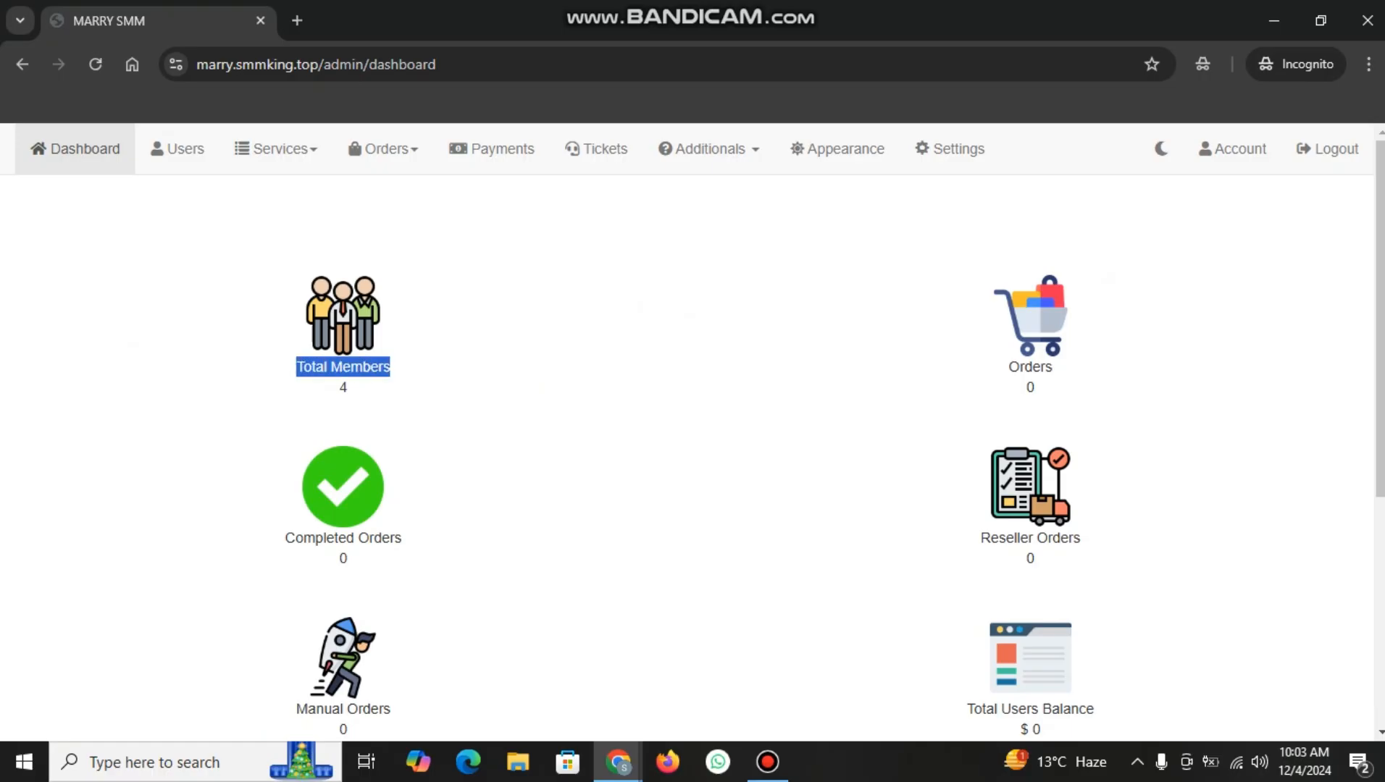
left_click(393, 368)
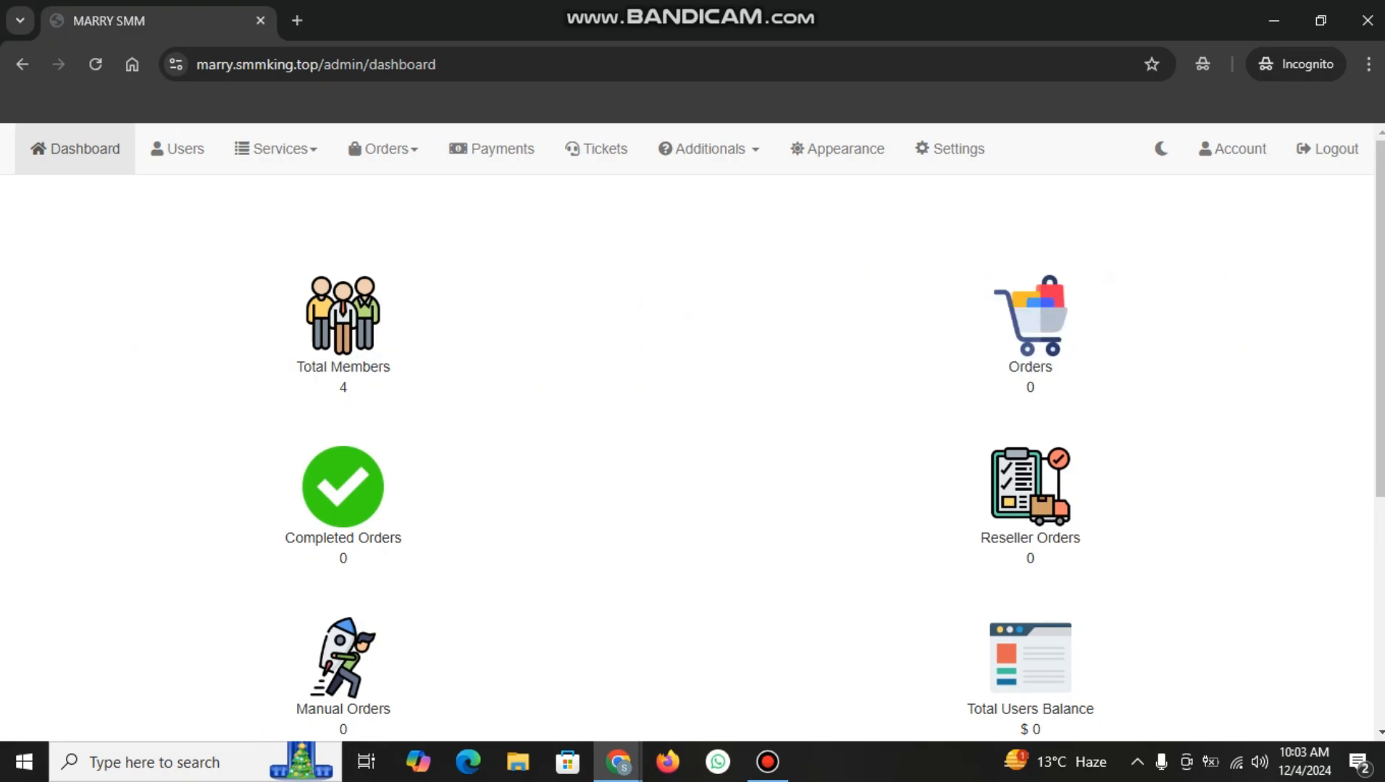
scroll(692, 456, "down", 2)
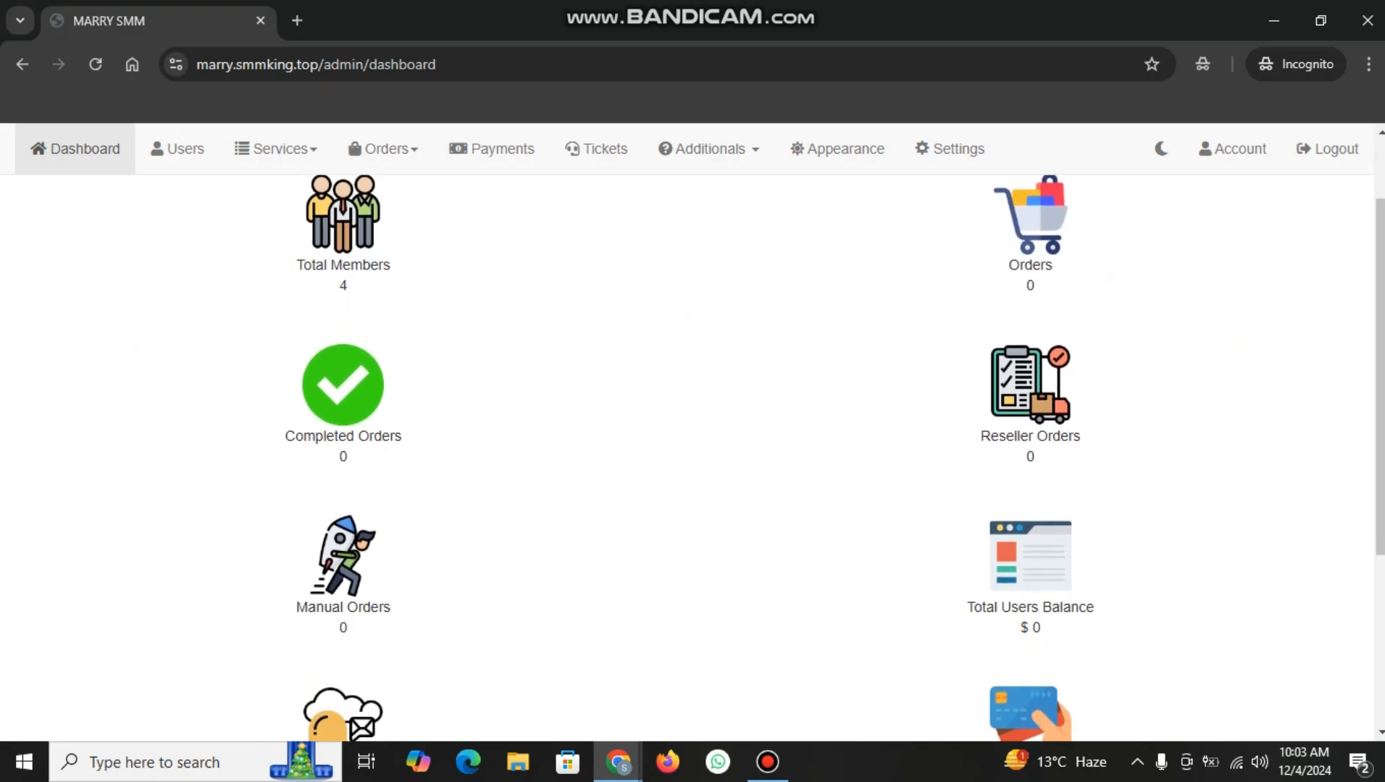
left_click_drag(285, 435, 401, 435)
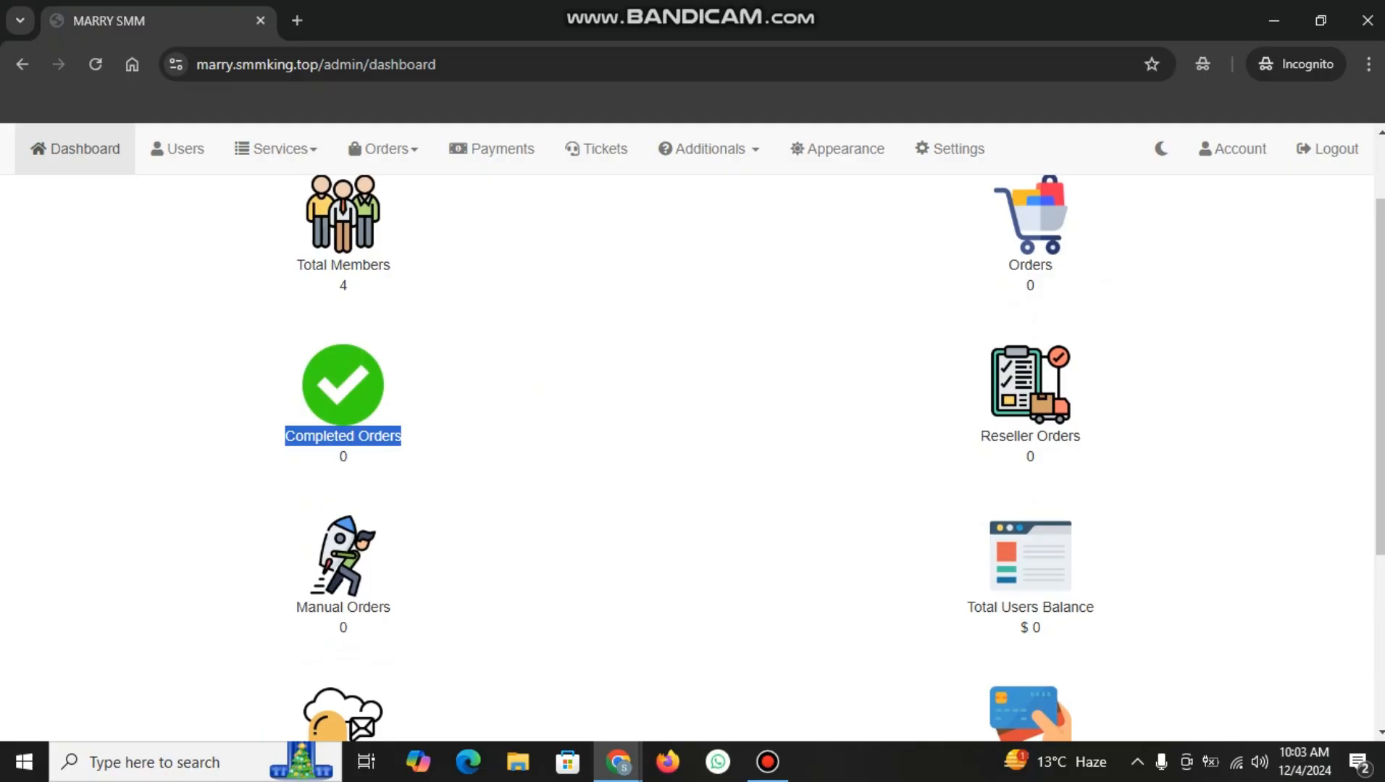
left_click_drag(981, 435, 1080, 435)
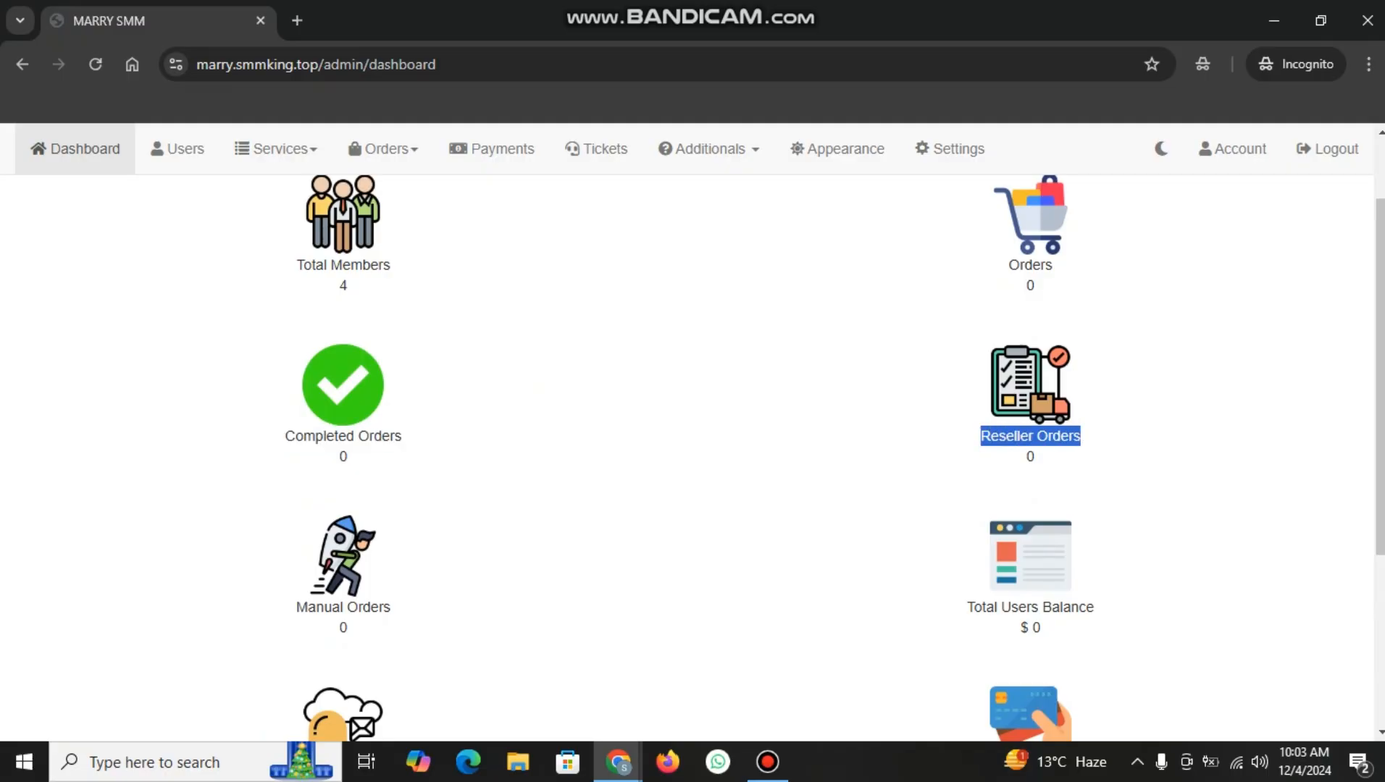
scroll(692, 457, "down", 1)
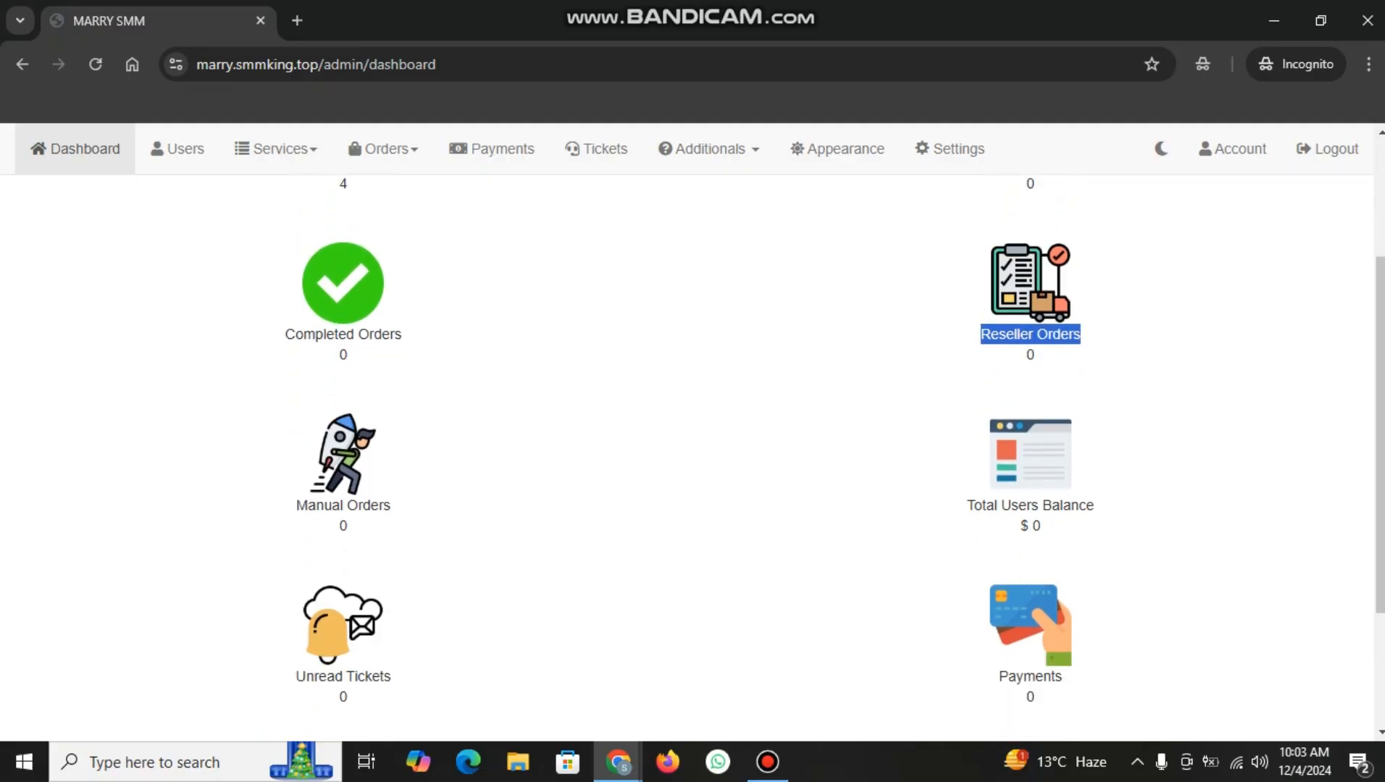
left_click_drag(1025, 355, 1036, 354)
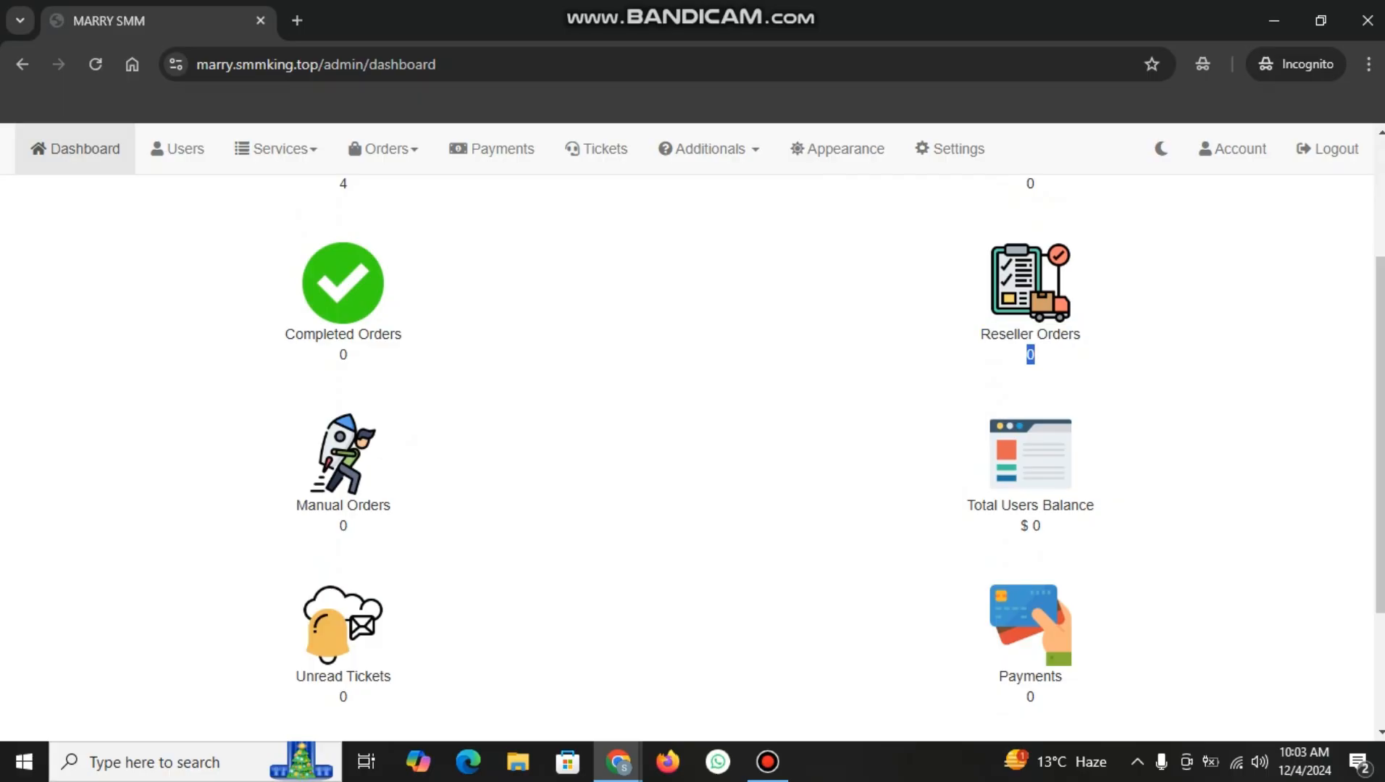
left_click_drag(331, 505, 391, 505)
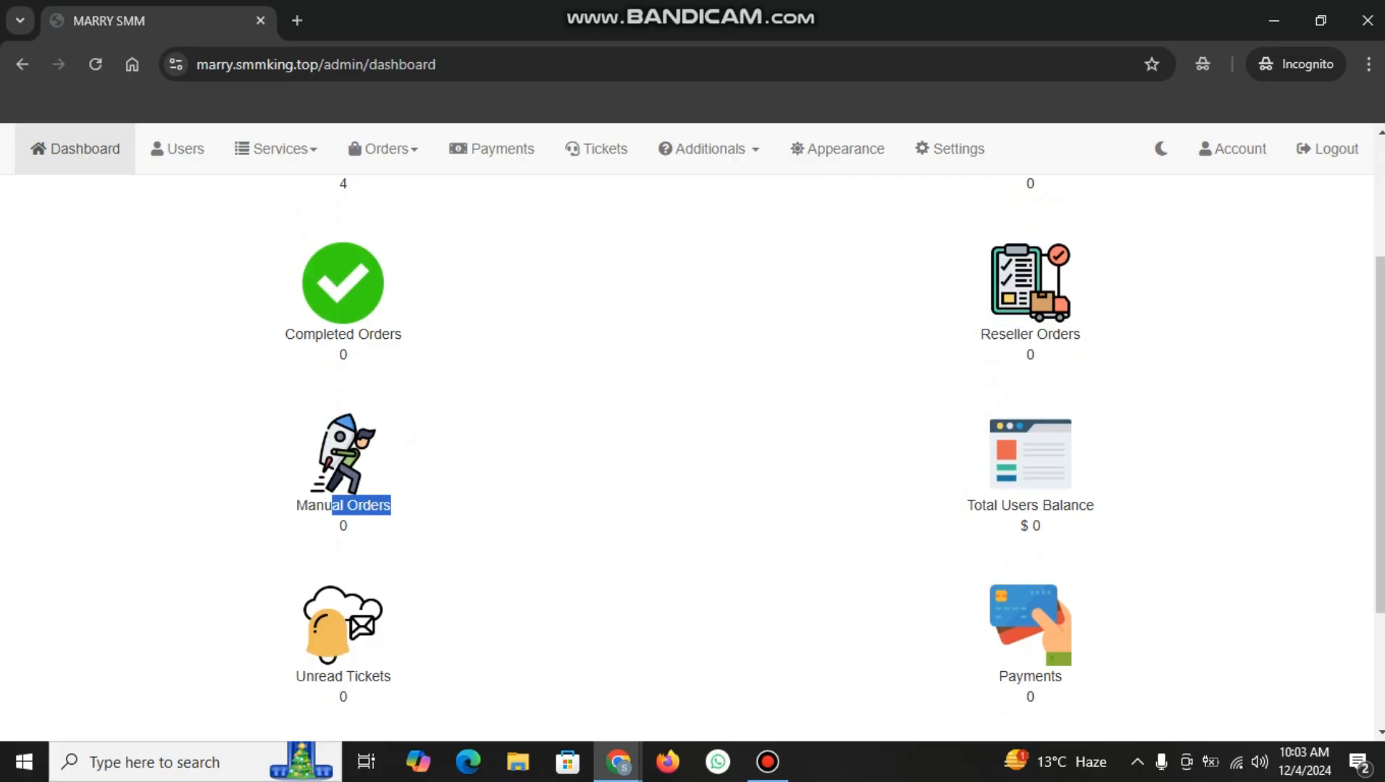
left_click_drag(966, 504, 1093, 505)
scroll(693, 456, "down", 2)
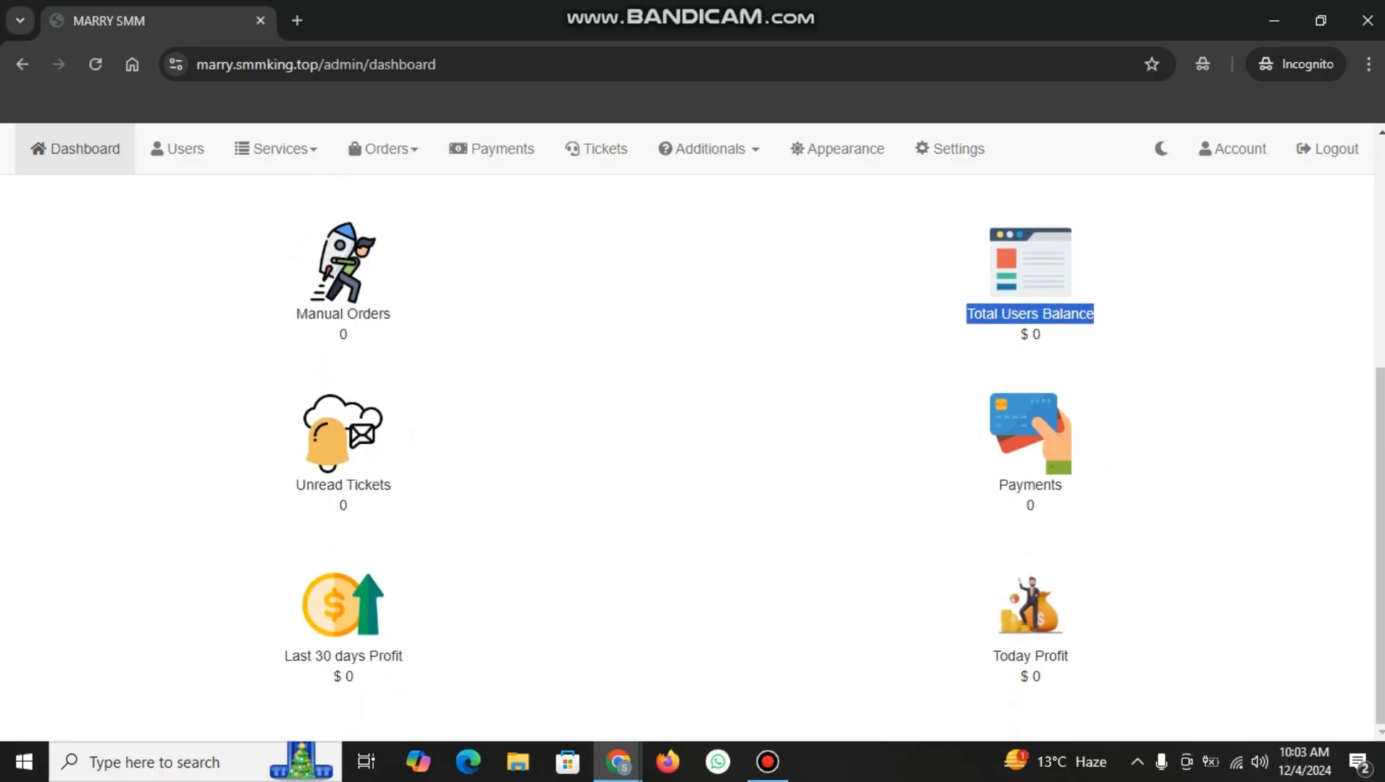
left_click_drag(296, 484, 391, 485)
left_click_drag(999, 484, 1062, 485)
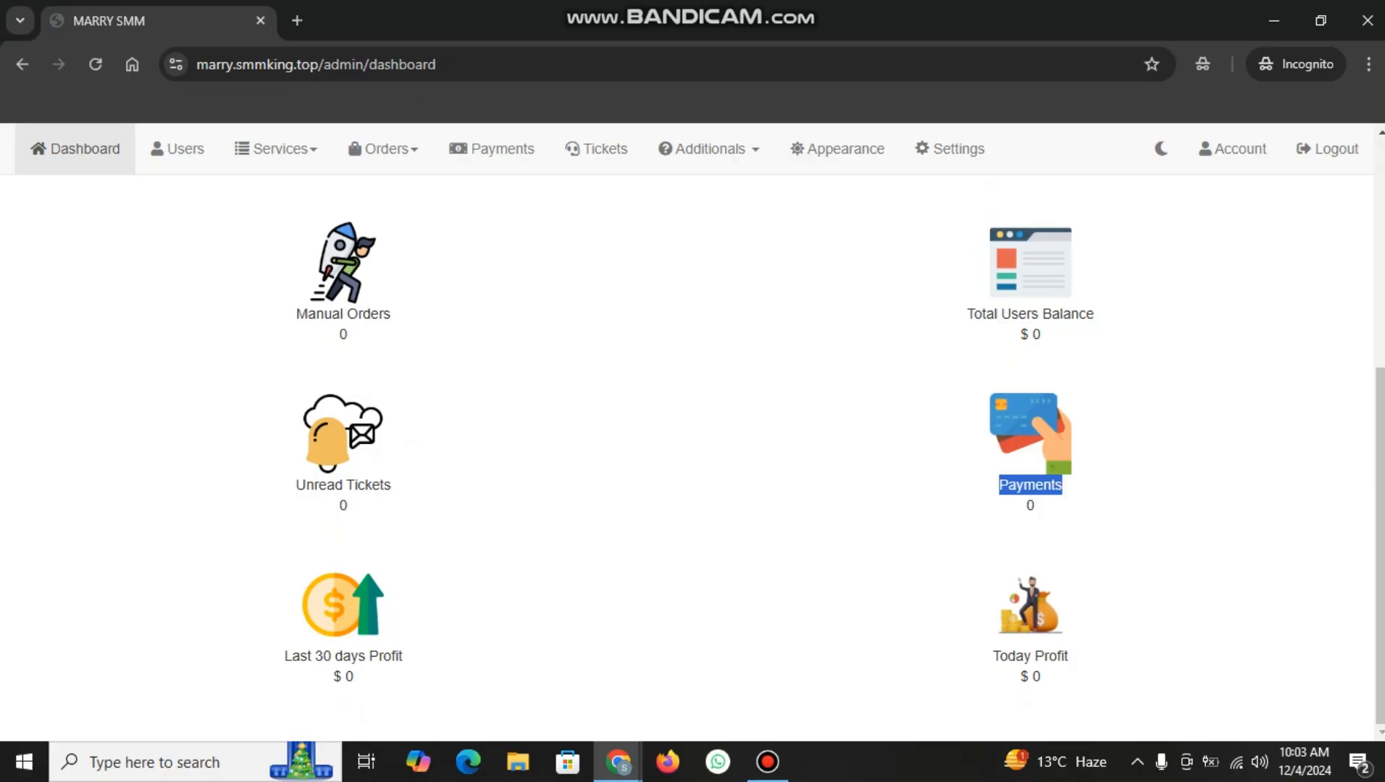
left_click_drag(284, 656, 402, 655)
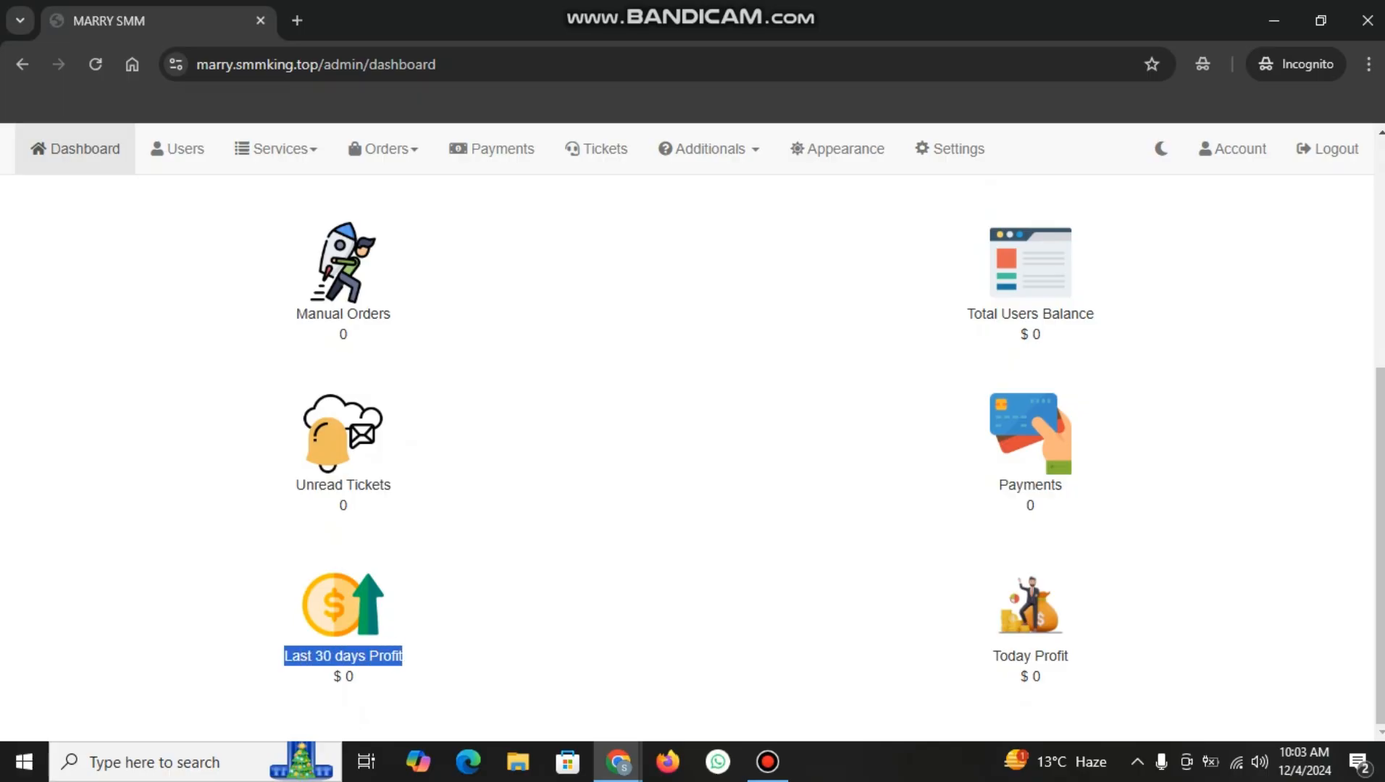
left_click_drag(993, 655, 1069, 656)
scroll(1069, 655, "up", 5)
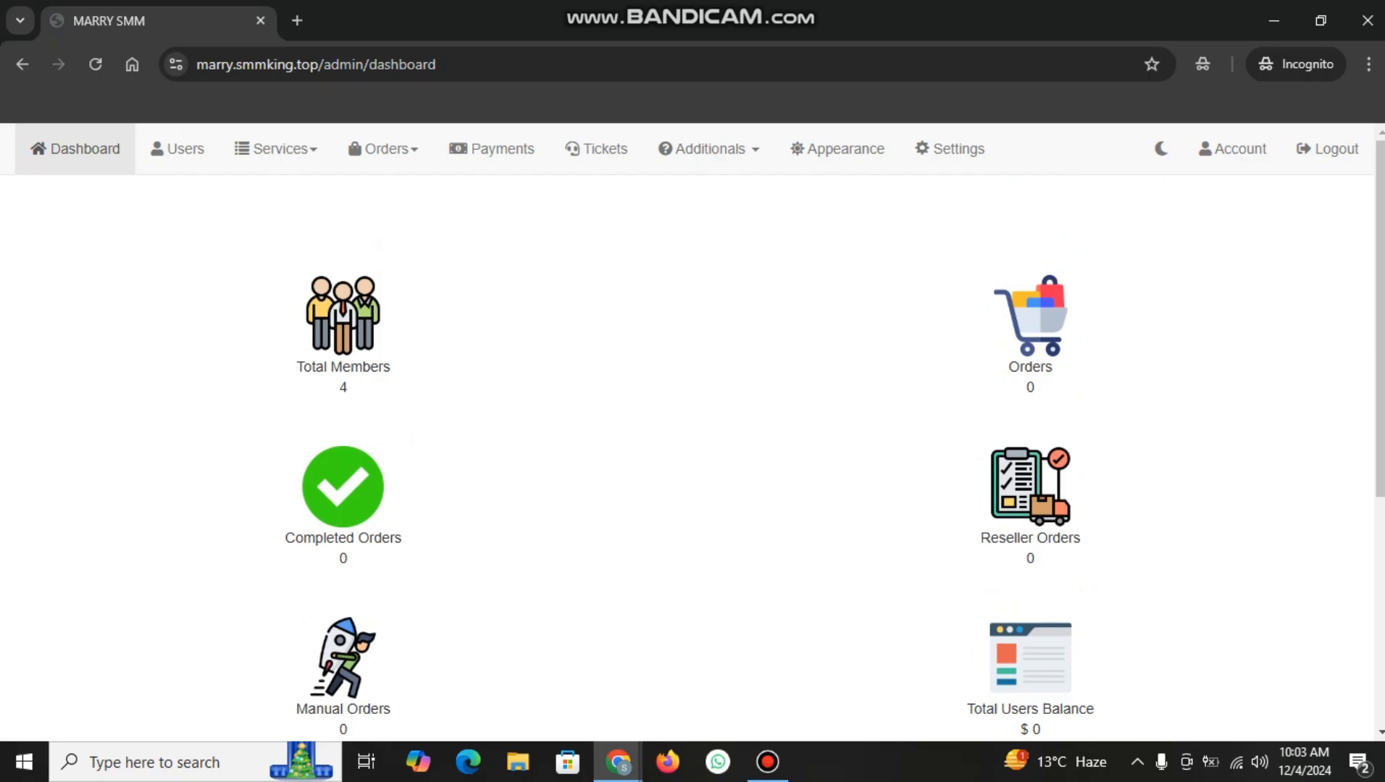
Open the users list and examine its username, email, balance, spent, orders and bulk discount columns
left_click(178, 148)
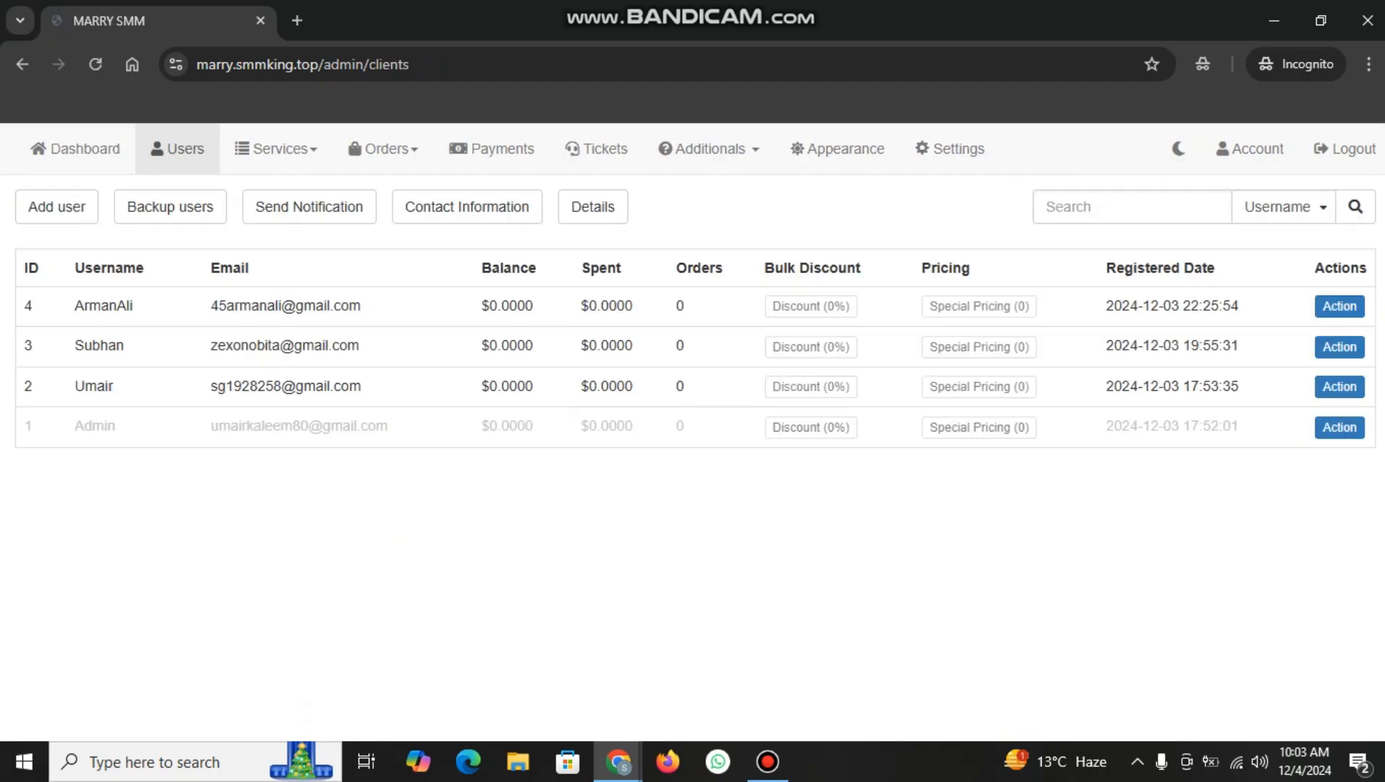
left_click_drag(92, 268, 252, 268)
left_click(507, 268)
double_click(509, 268)
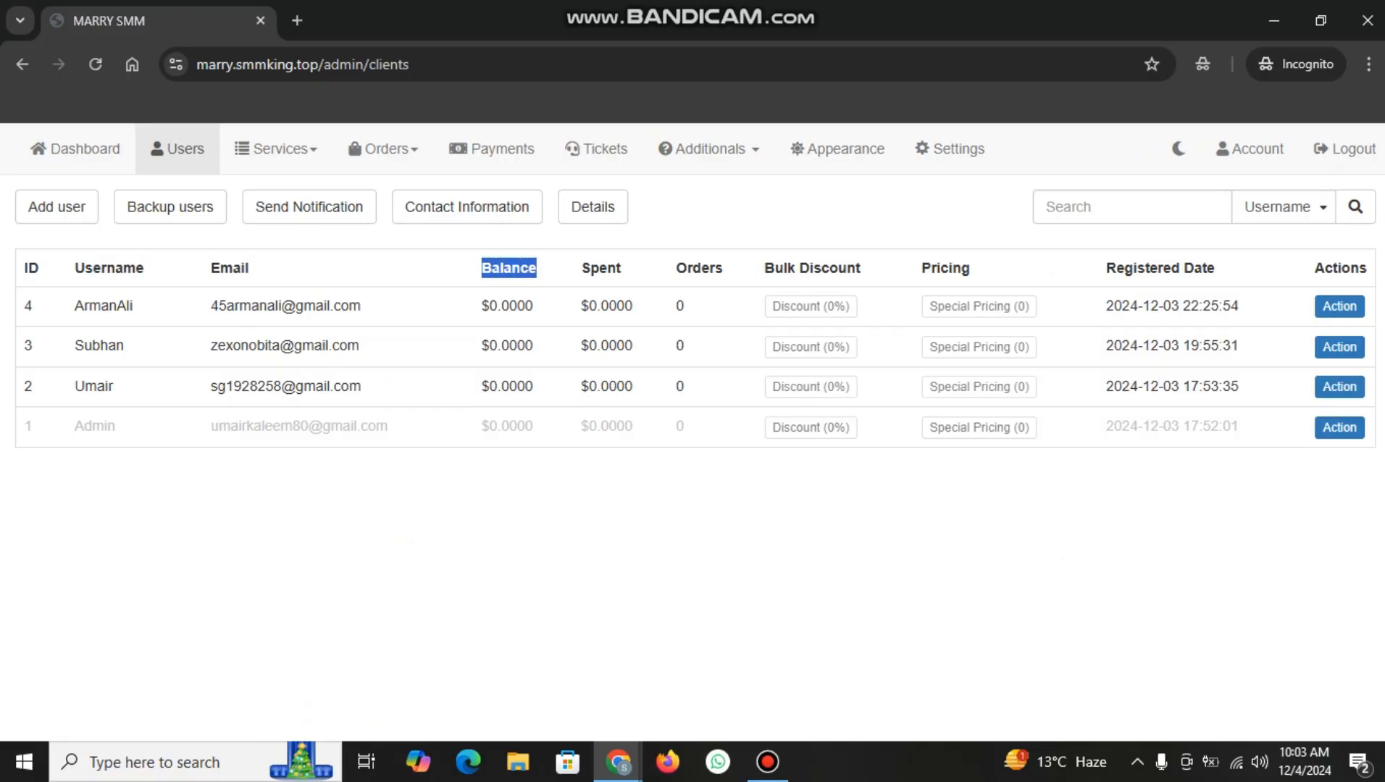
left_click_drag(582, 268, 861, 268)
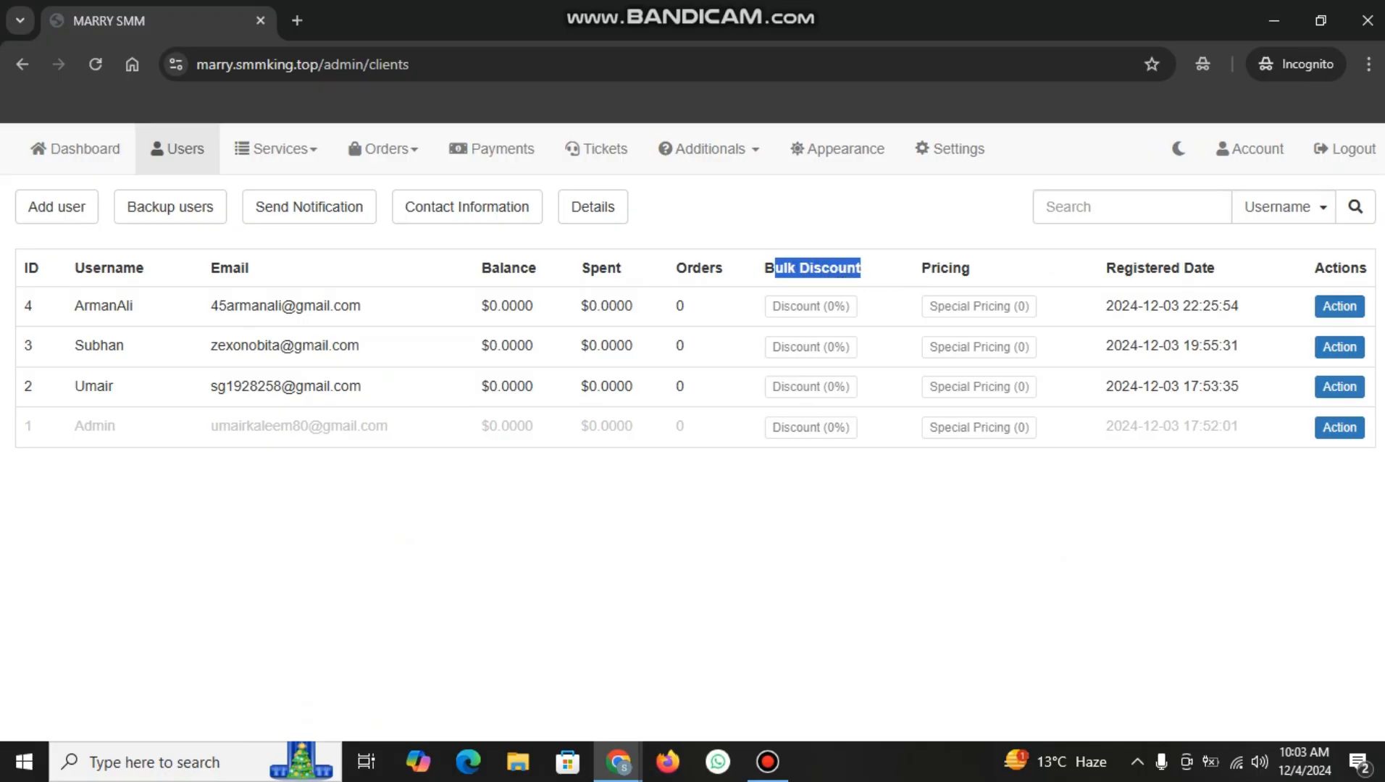
Edit the user with ID 4, set the balance to 0.333 and save the update
left_click(1339, 306)
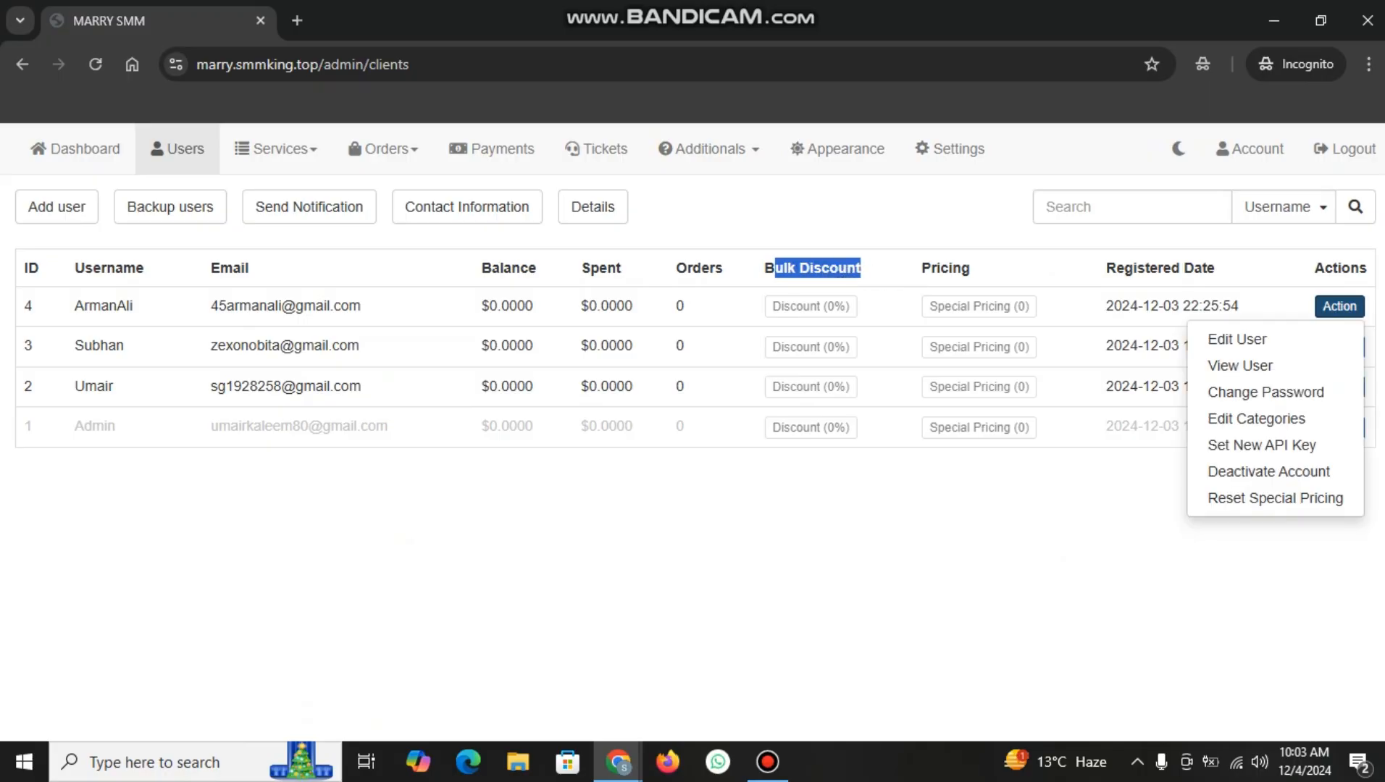
left_click(1236, 339)
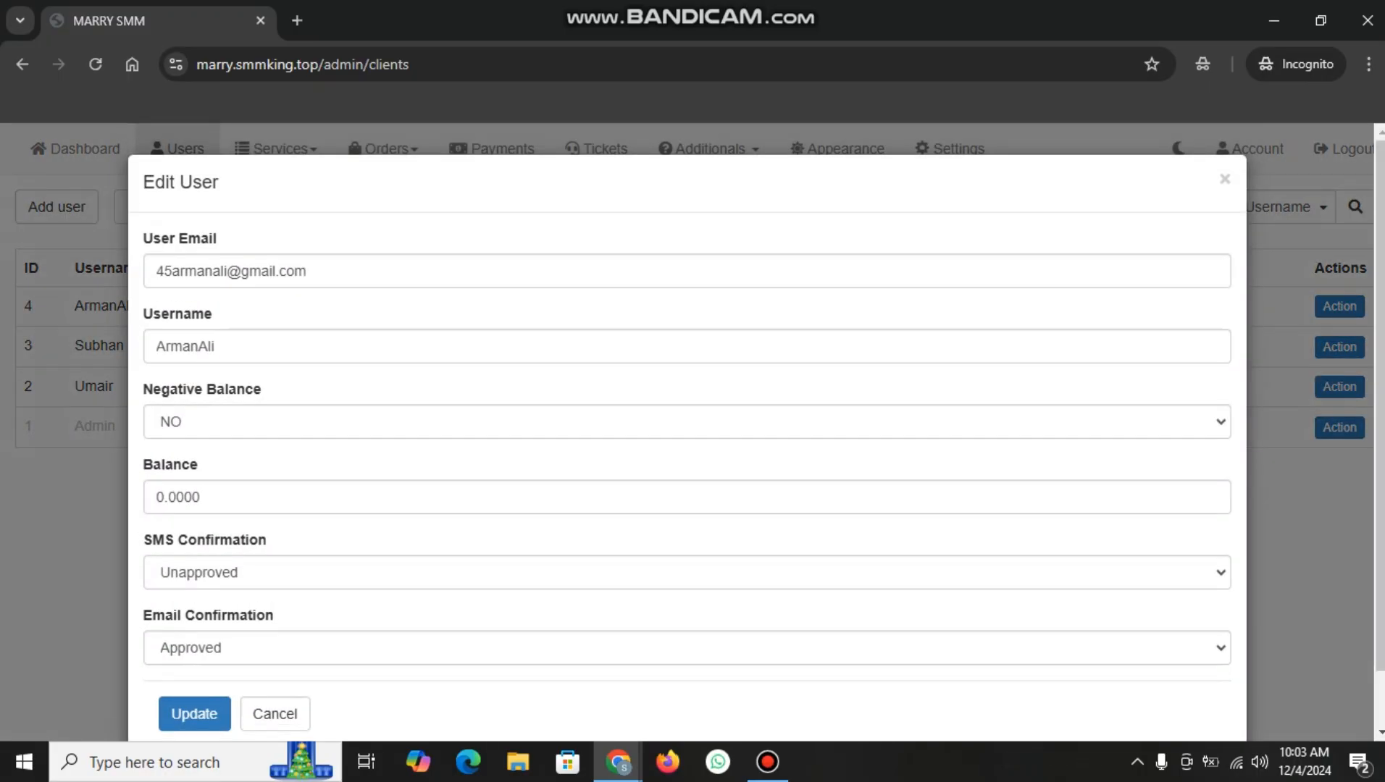
scroll(686, 435, "down", 1)
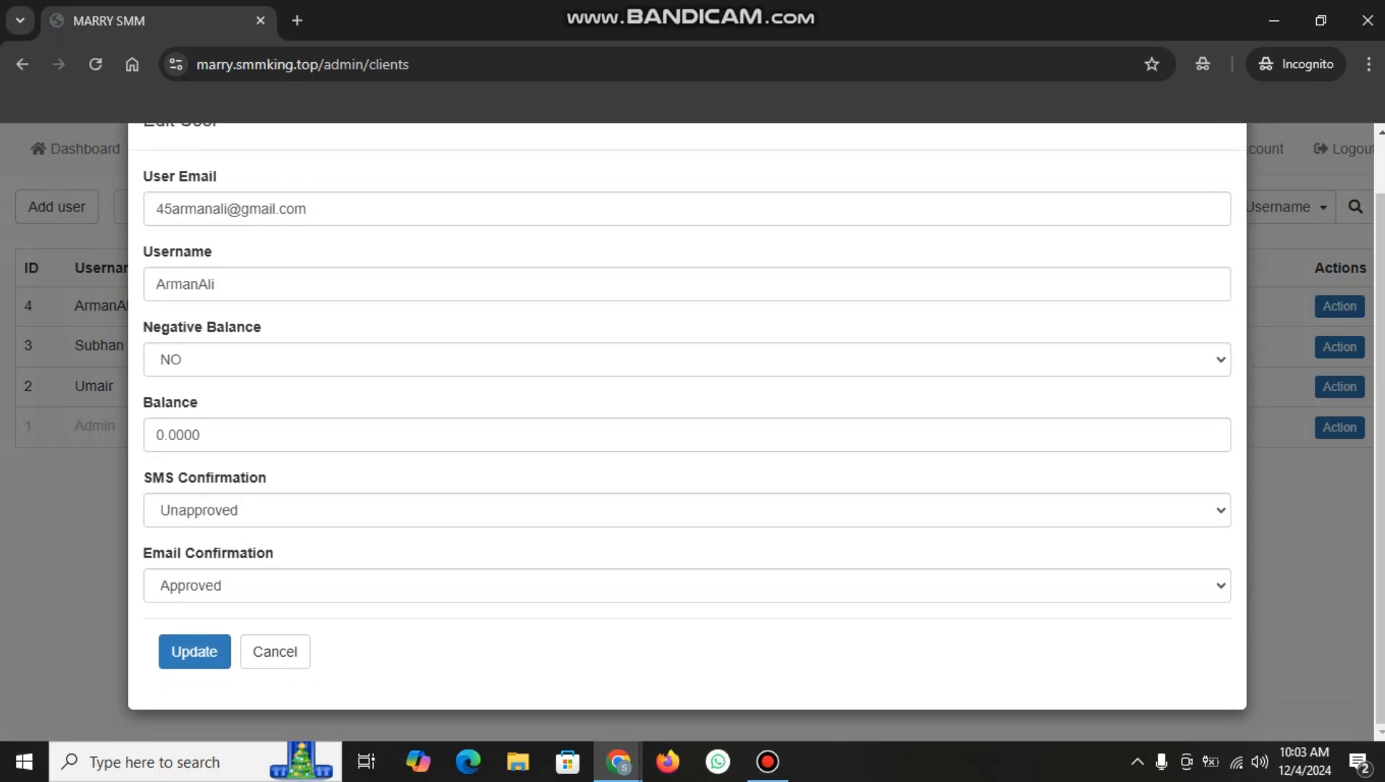
double_click(290, 434)
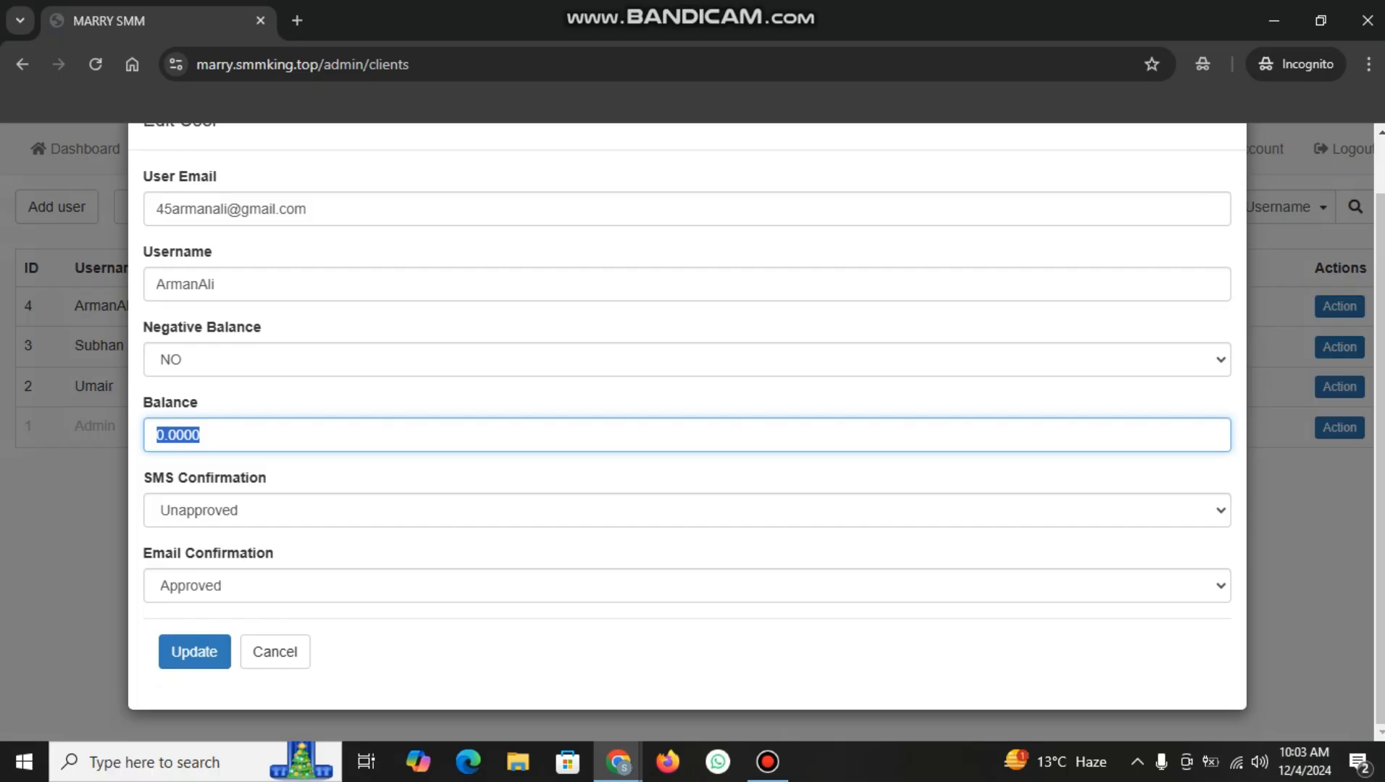
left_click(579, 659)
left_click(201, 435)
key("shift+Left")
key("shift+Left")
key("shift+Left")
key("shift+Left")
type("333")
key("Return")
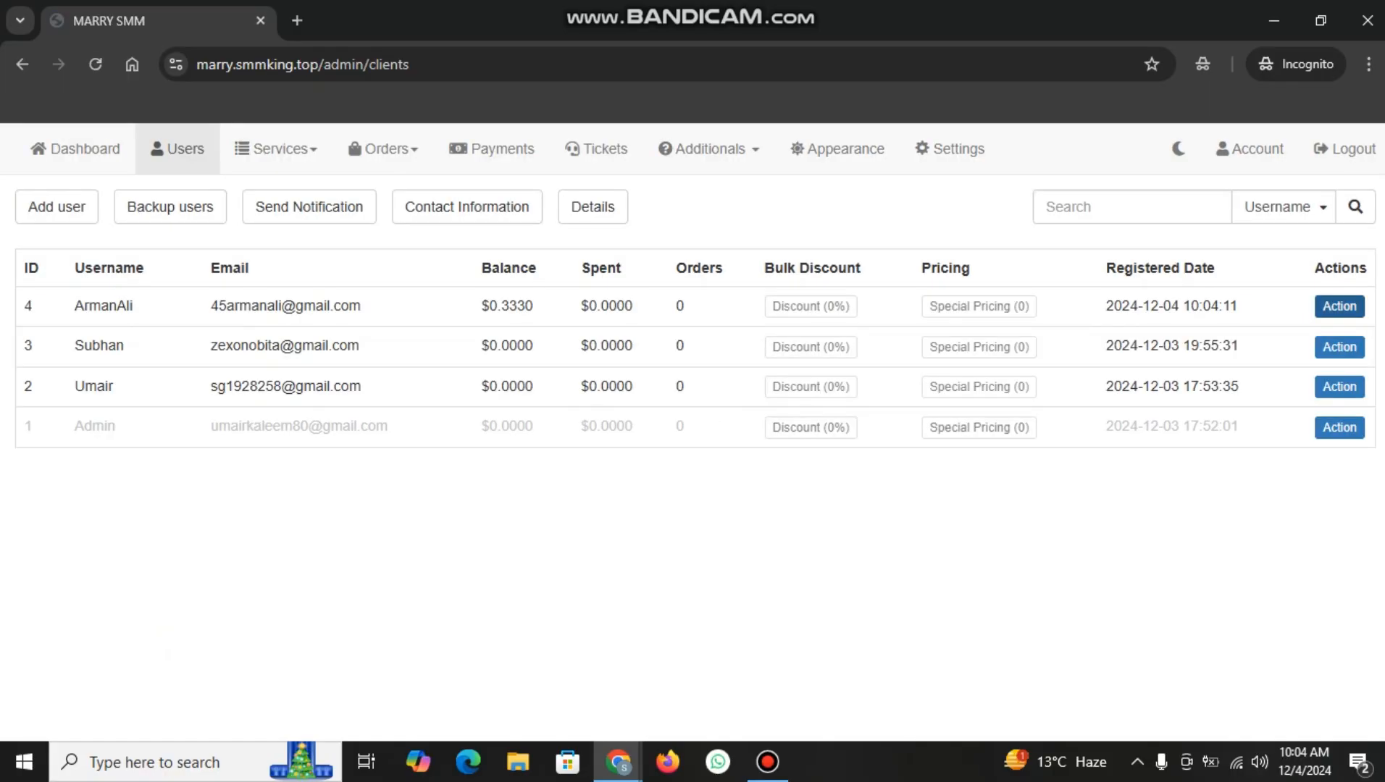
View the client panel as the user with ID 4 and switch its currency to RS to check the account balance
left_click(1339, 306)
left_click(1275, 365)
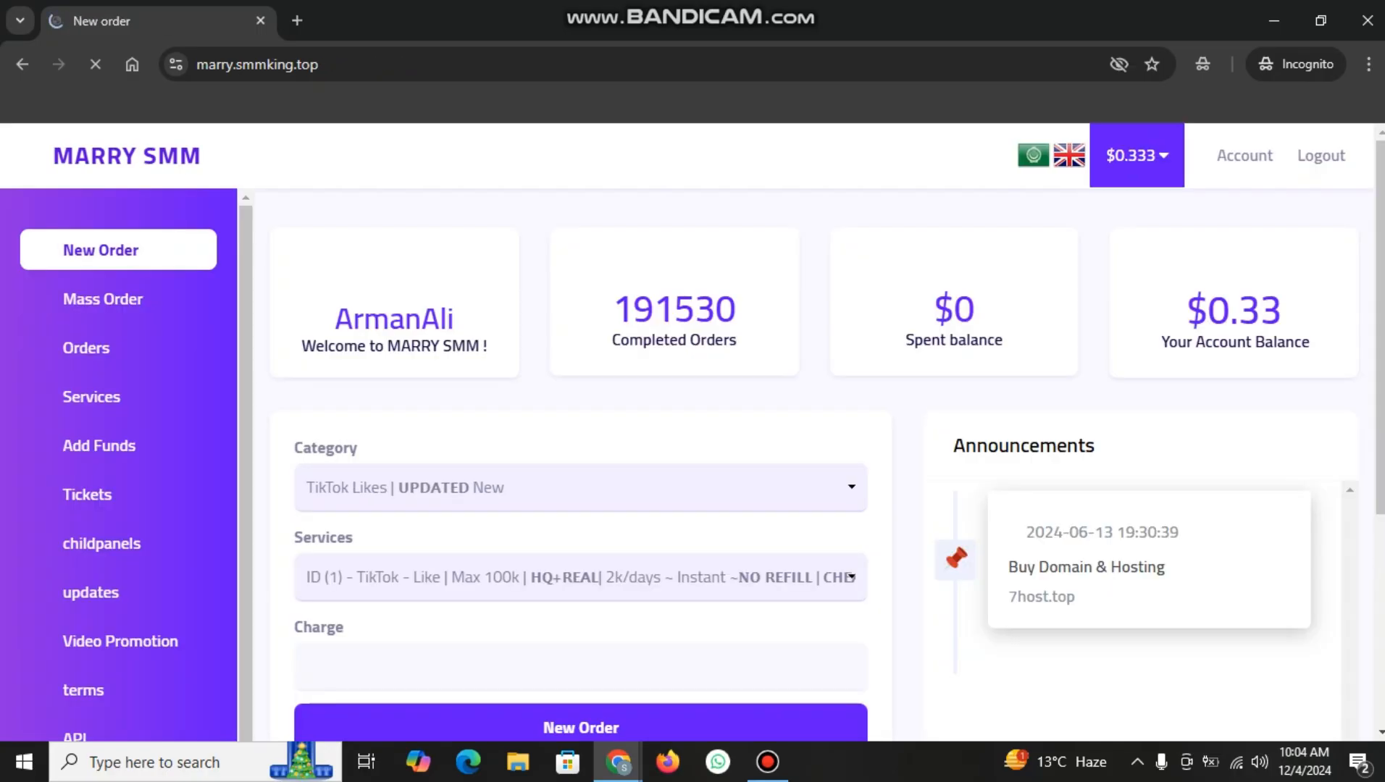
left_click(1136, 155)
left_click(1171, 297)
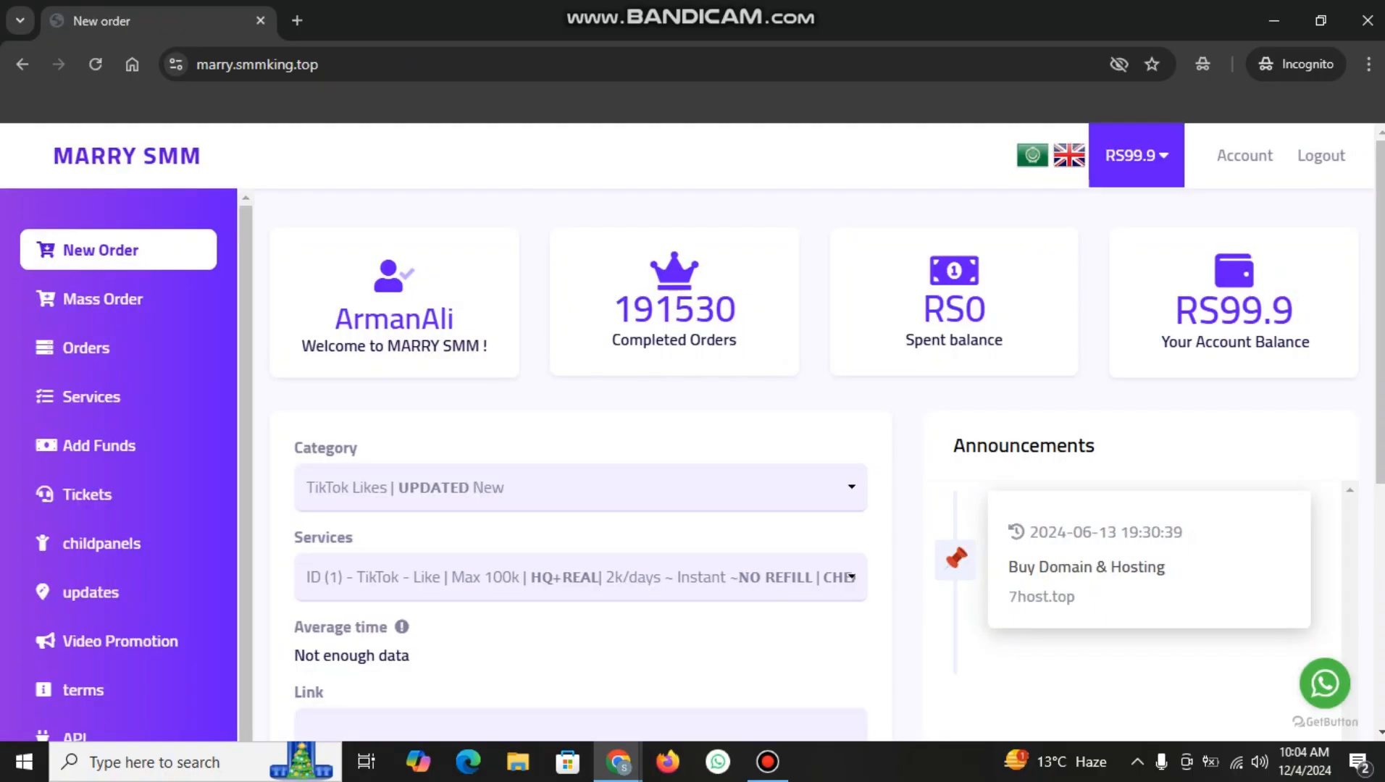
left_click_drag(1219, 312, 1174, 311)
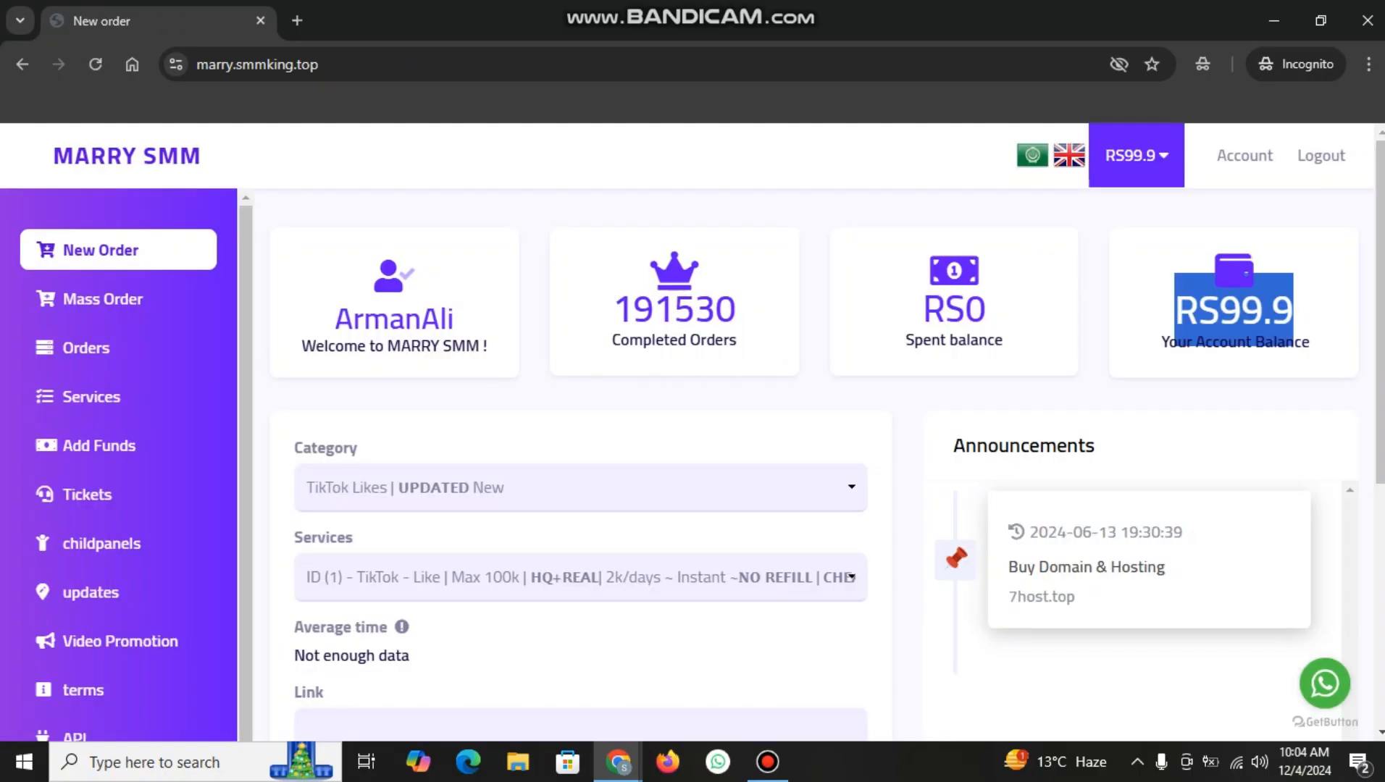
Return to the admin users list and reset the balance of the user with ID 4 to 0
left_click(23, 64)
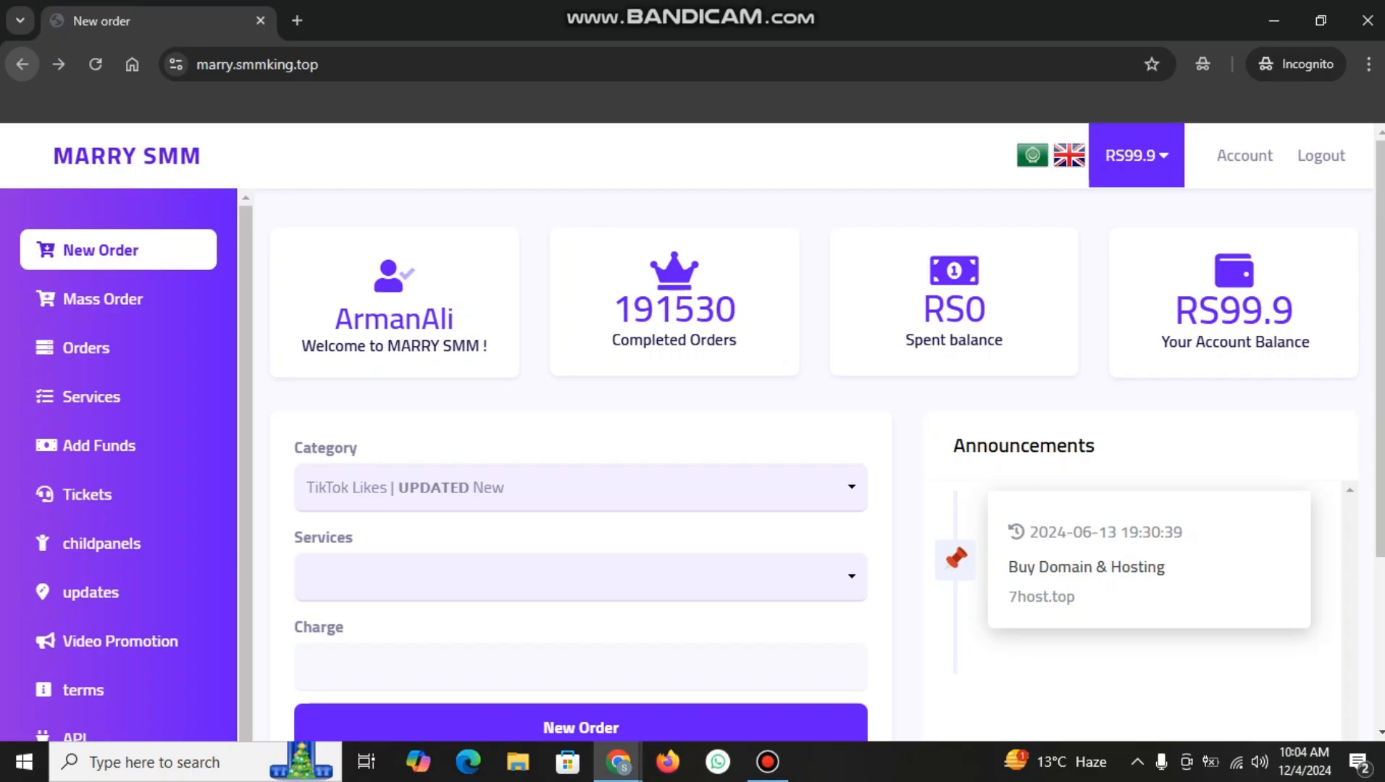
left_click(23, 64)
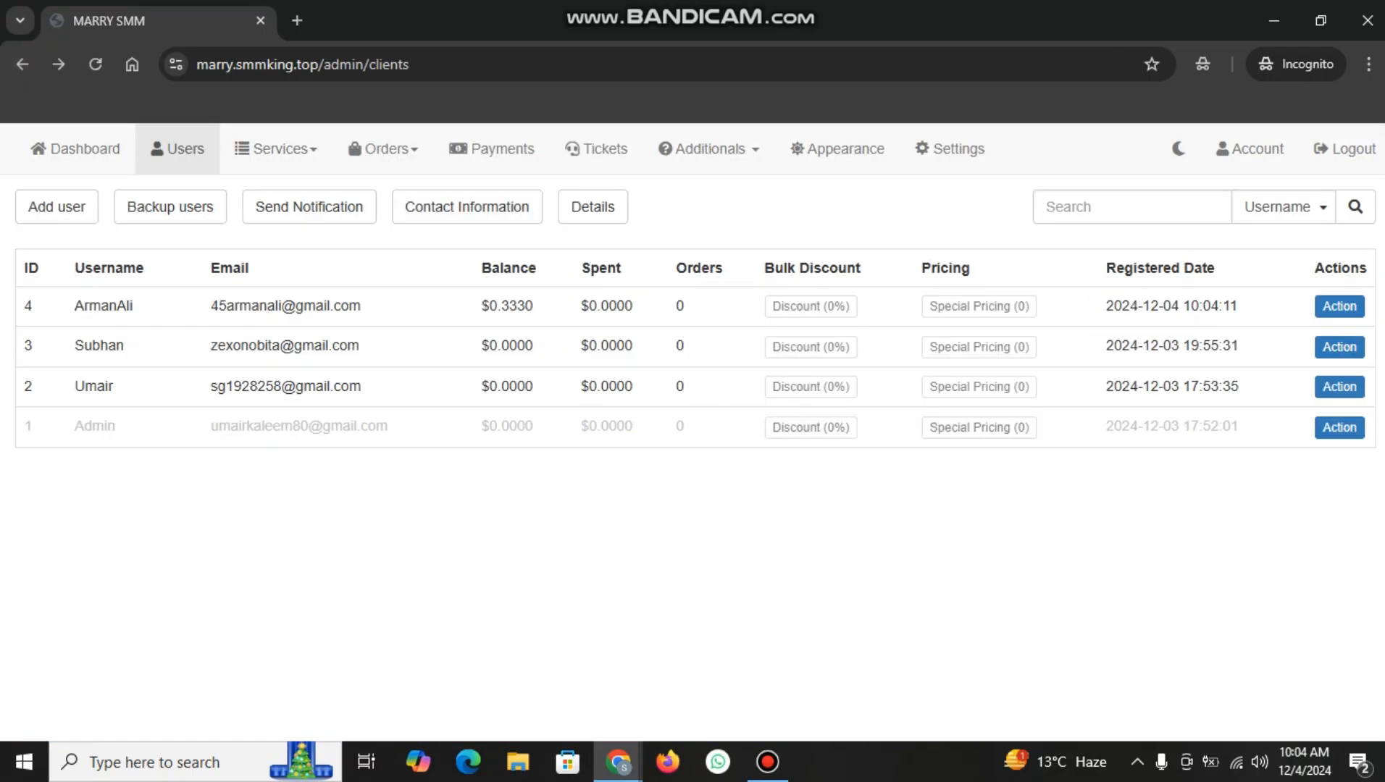
left_click(1339, 306)
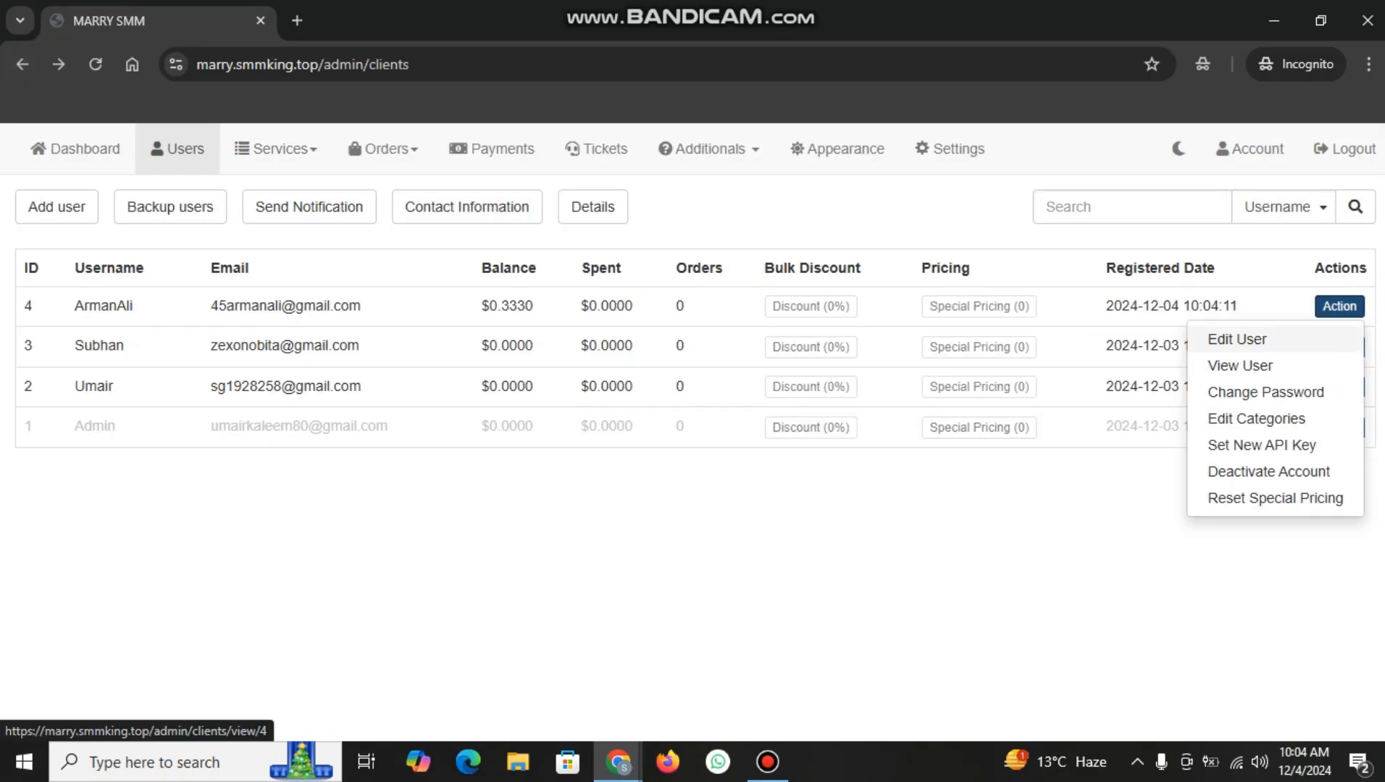
left_click(1237, 339)
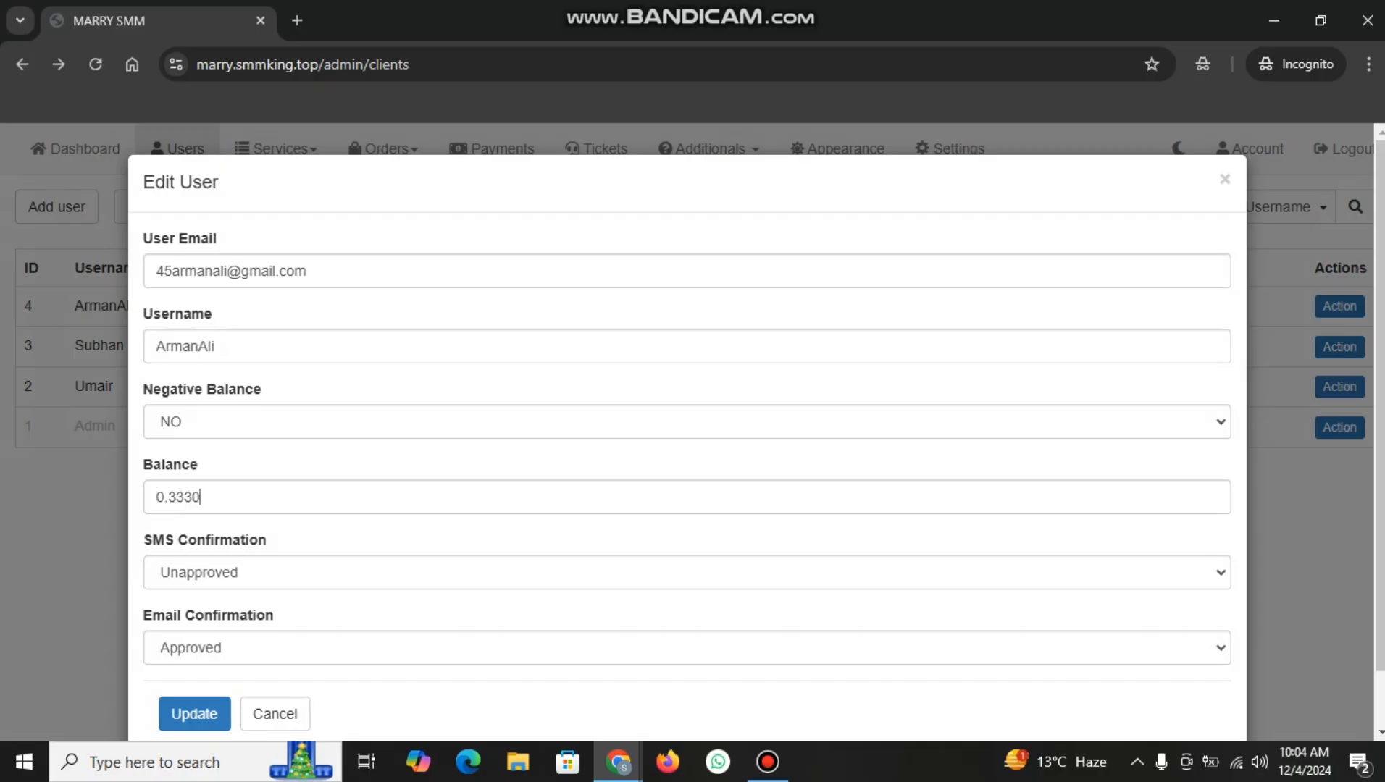
key("ctrl+a")
type("0")
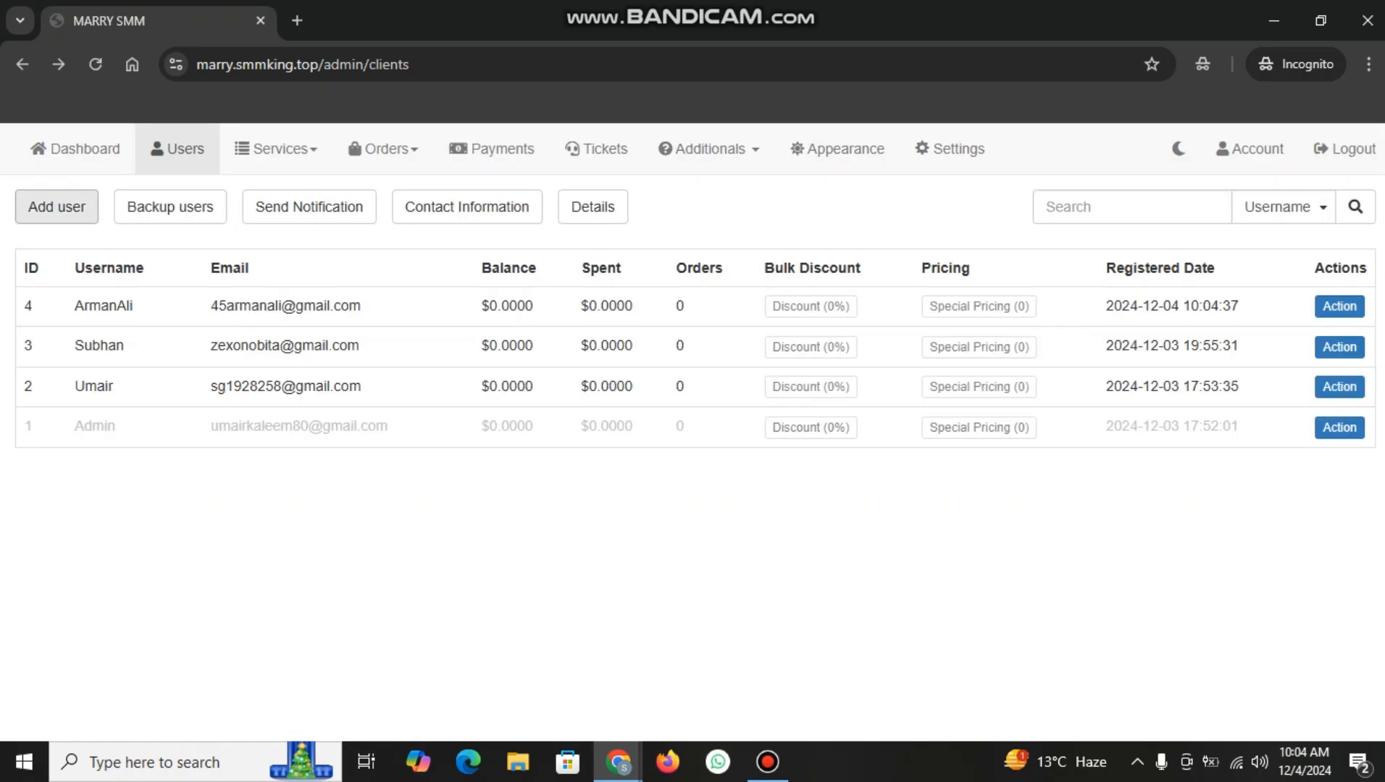
Open the new user registration form to examine its fields and cancel it without registering anyone
left_click(57, 206)
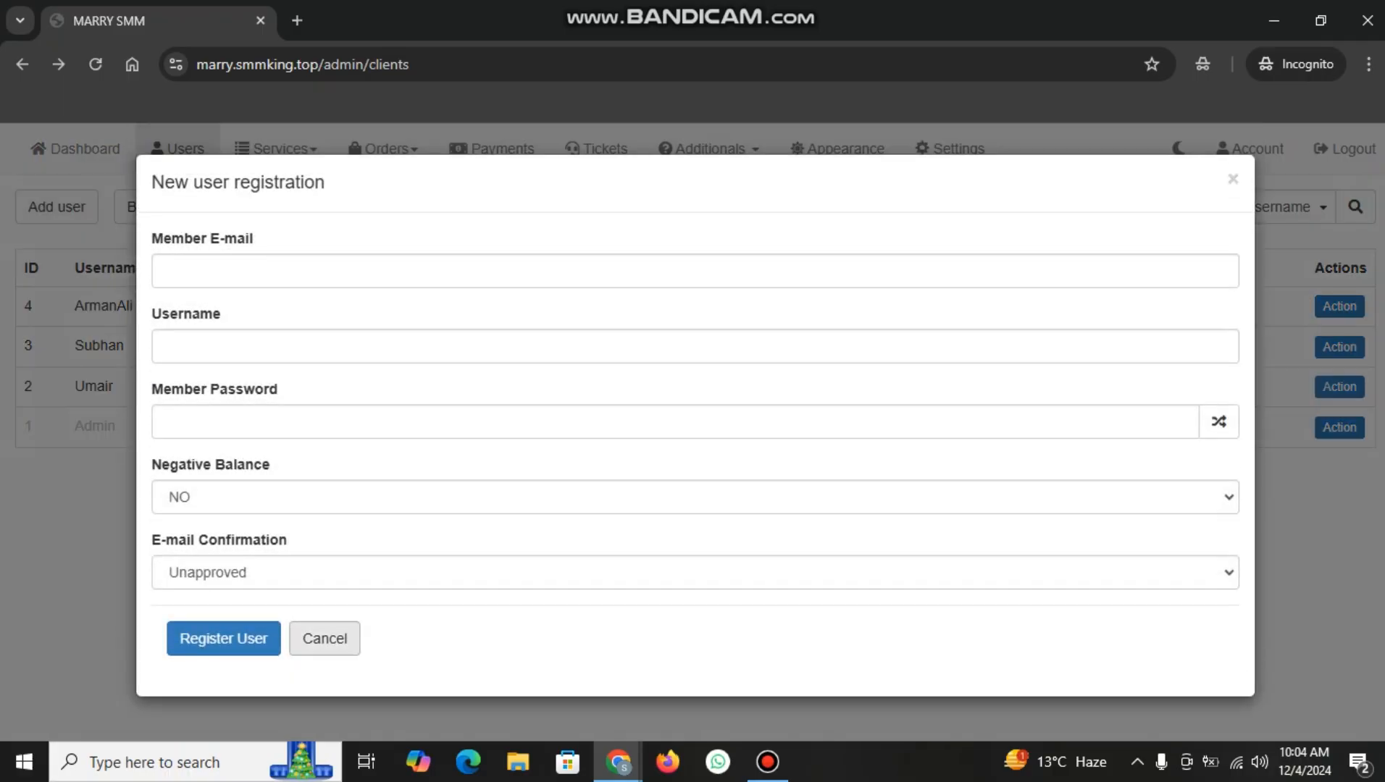
left_click(324, 638)
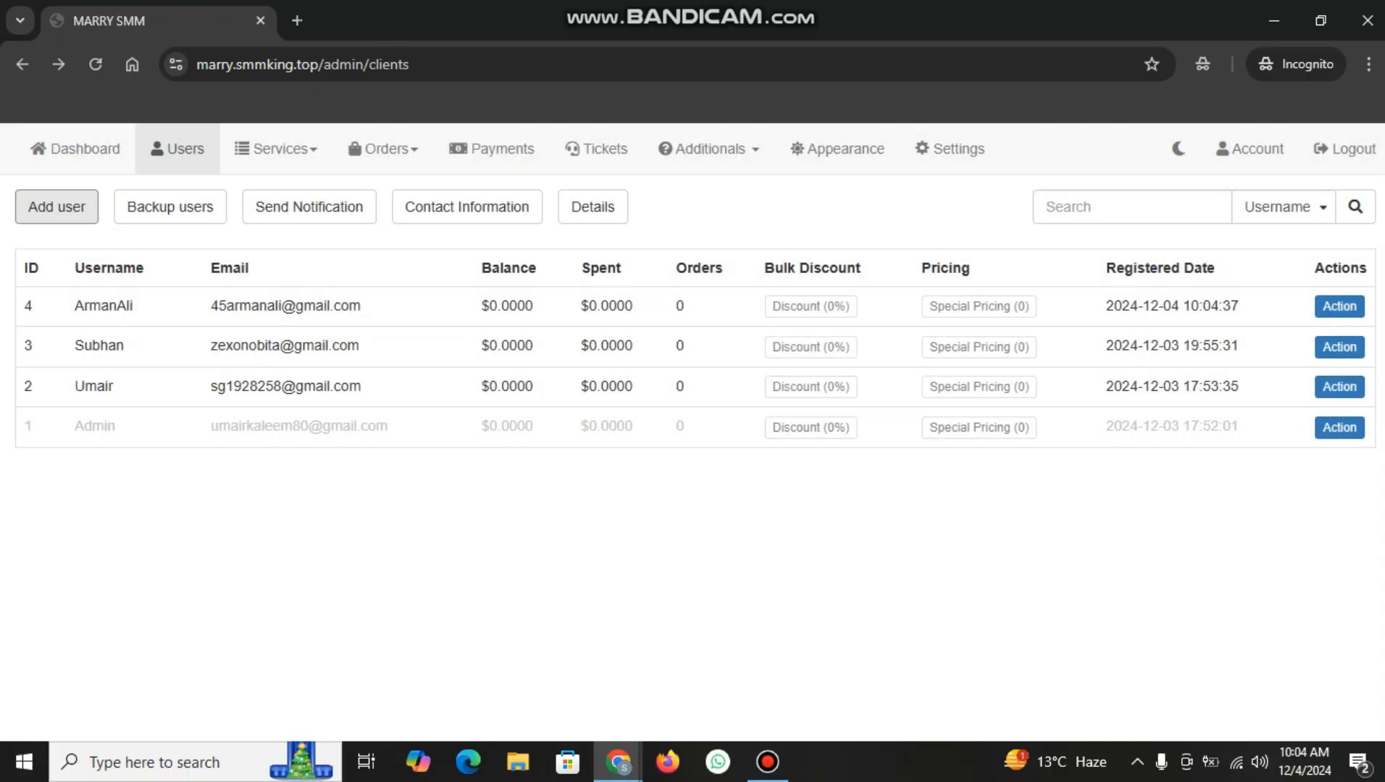
Examine the user backup options and the user notification form, cancelling both without backing up or notifying anyone
left_click(169, 207)
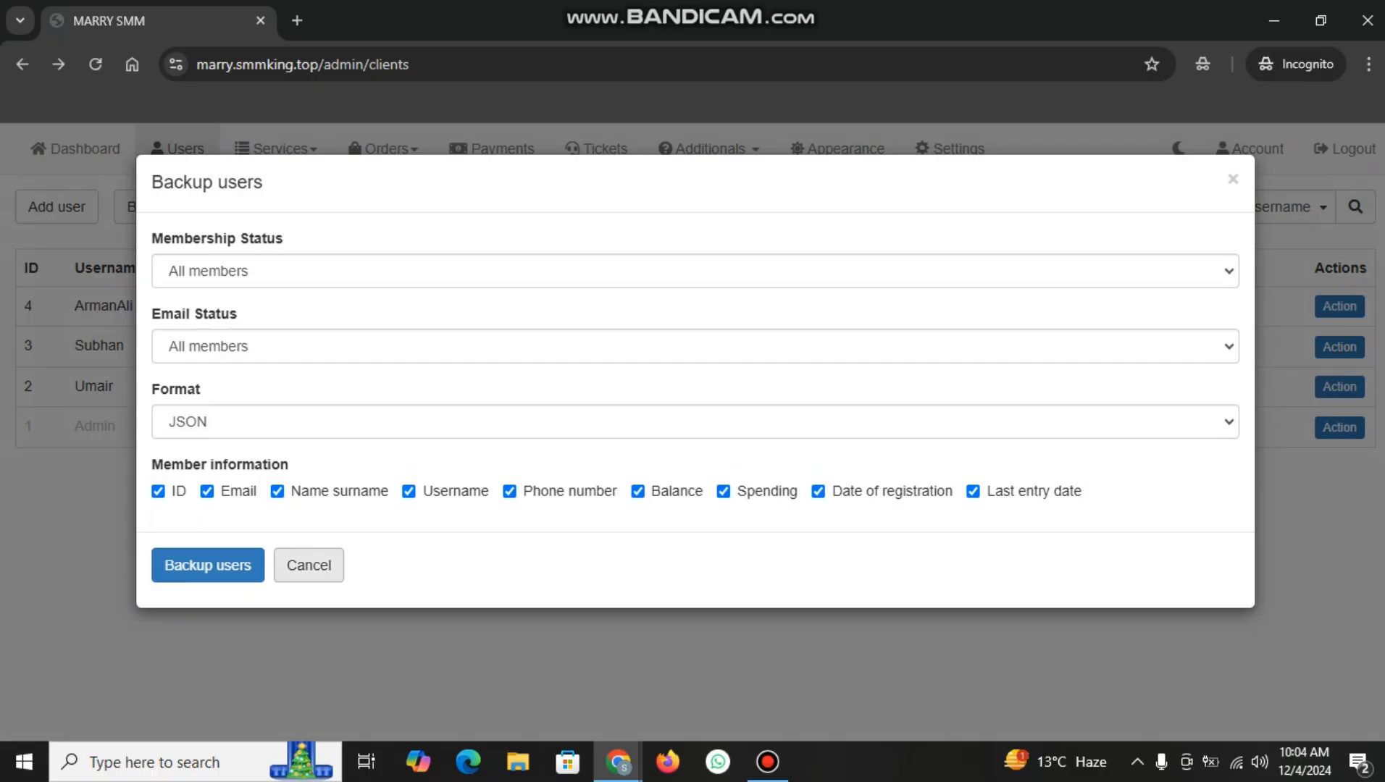
left_click(309, 566)
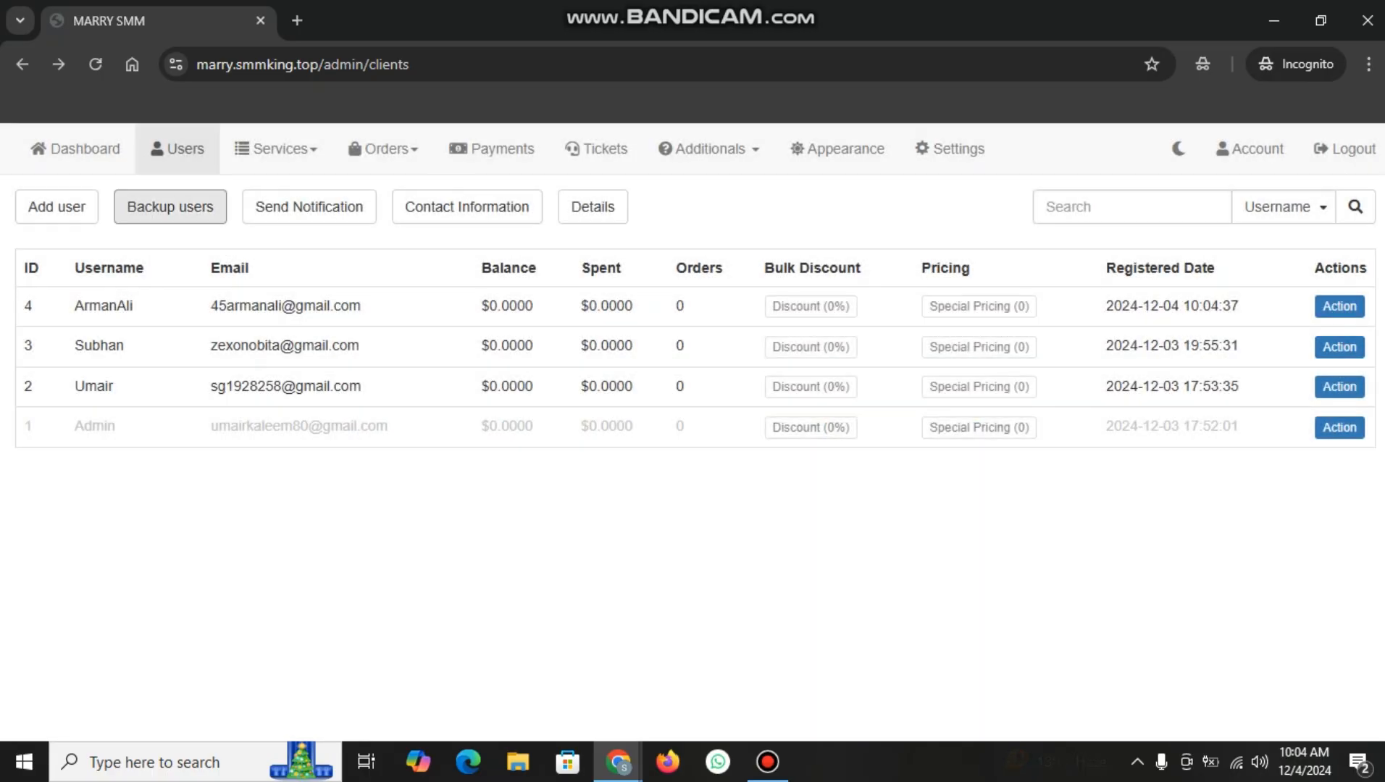
left_click(309, 206)
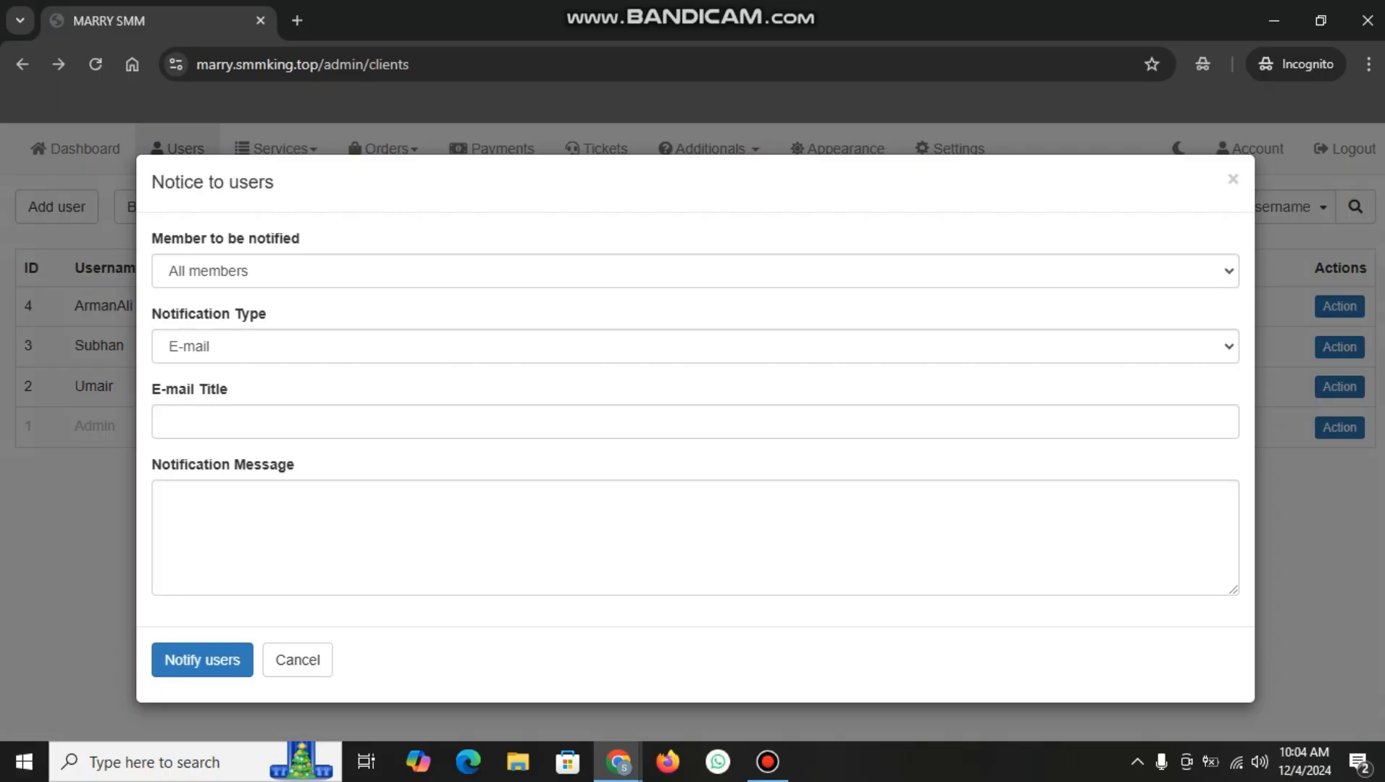
left_click(272, 431)
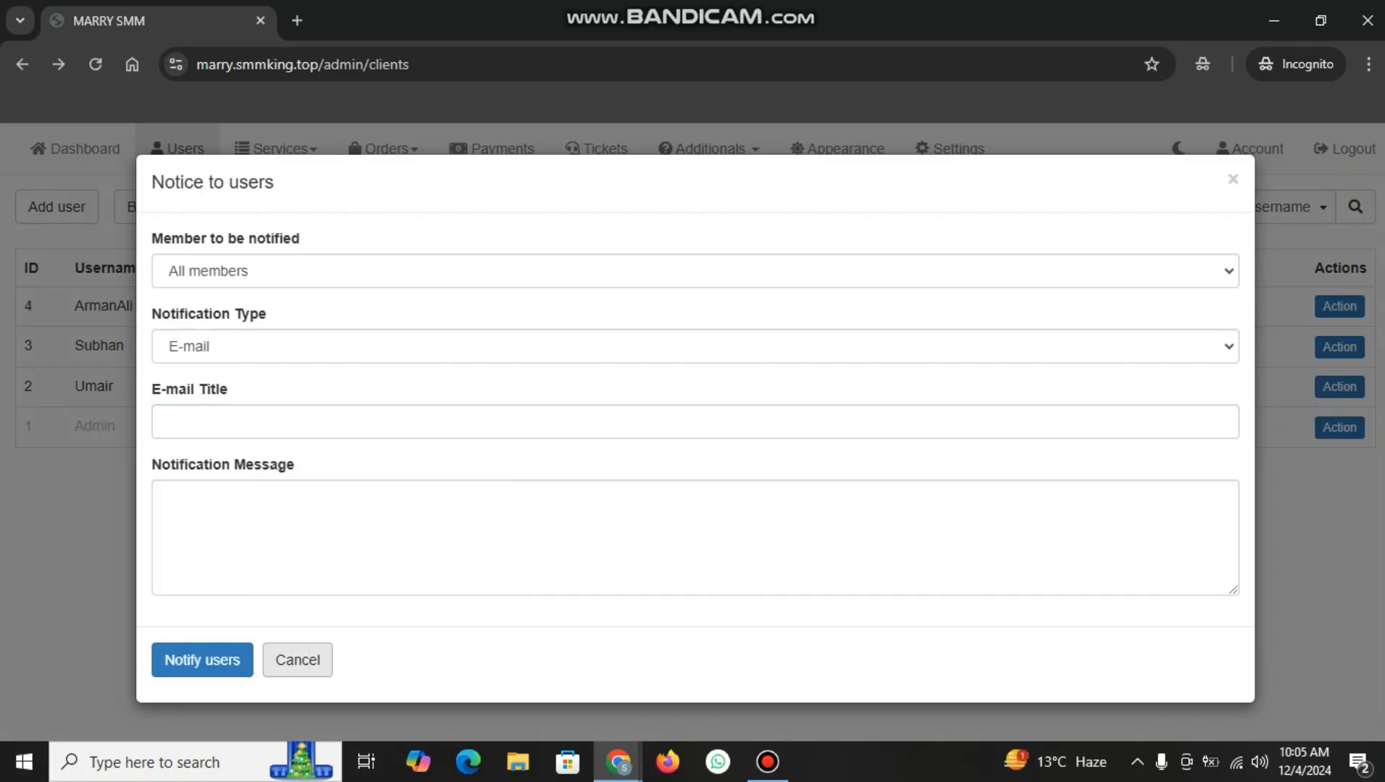
left_click(297, 660)
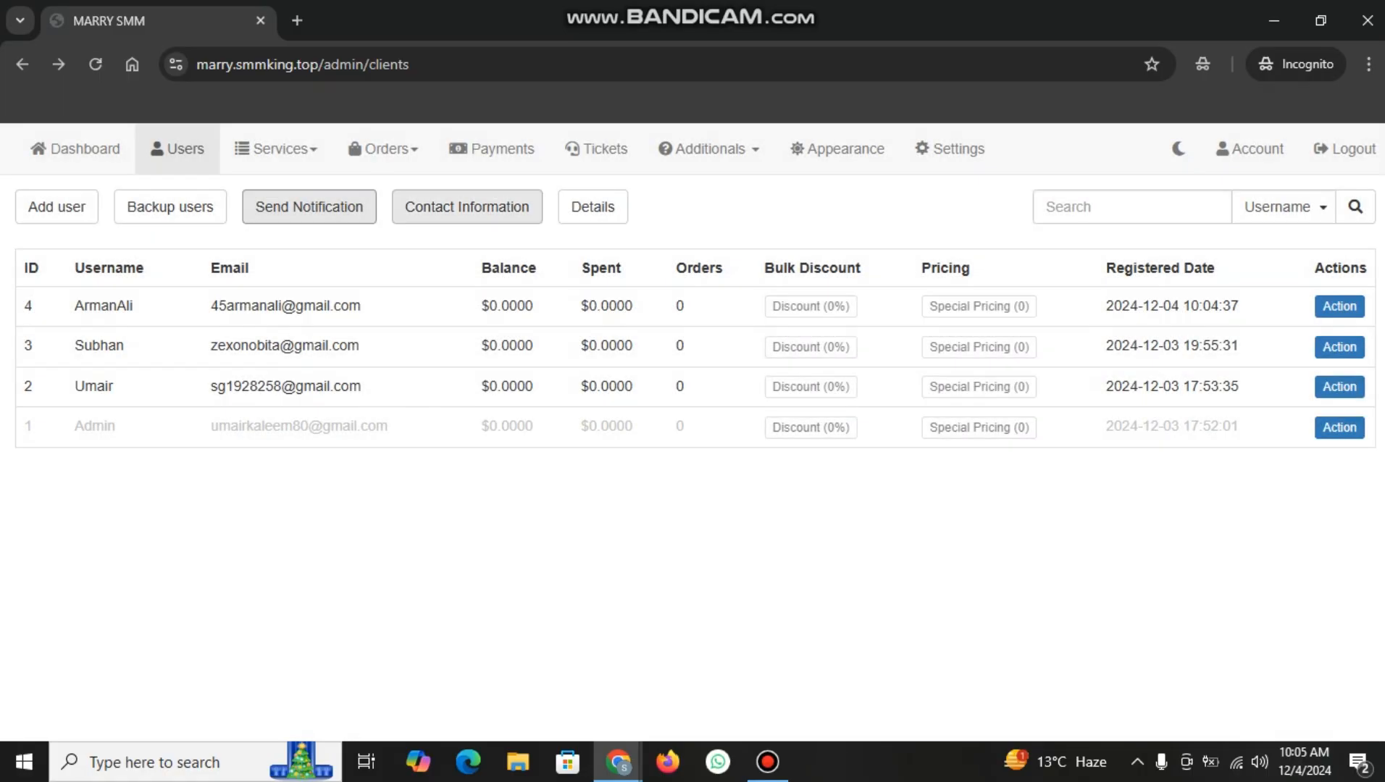
Review the members' contact information and the user and balance totals in the details summary, closing each dialog
left_click(466, 207)
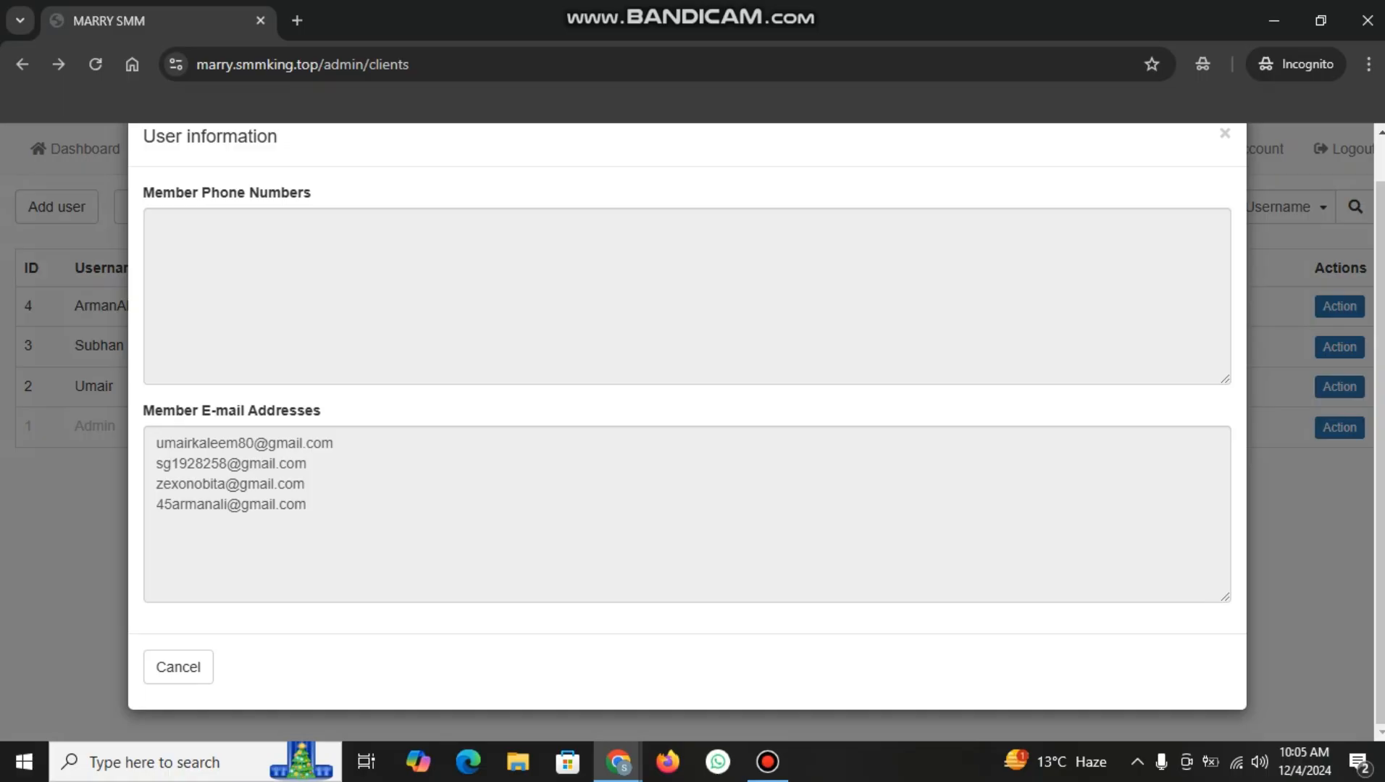
left_click(178, 666)
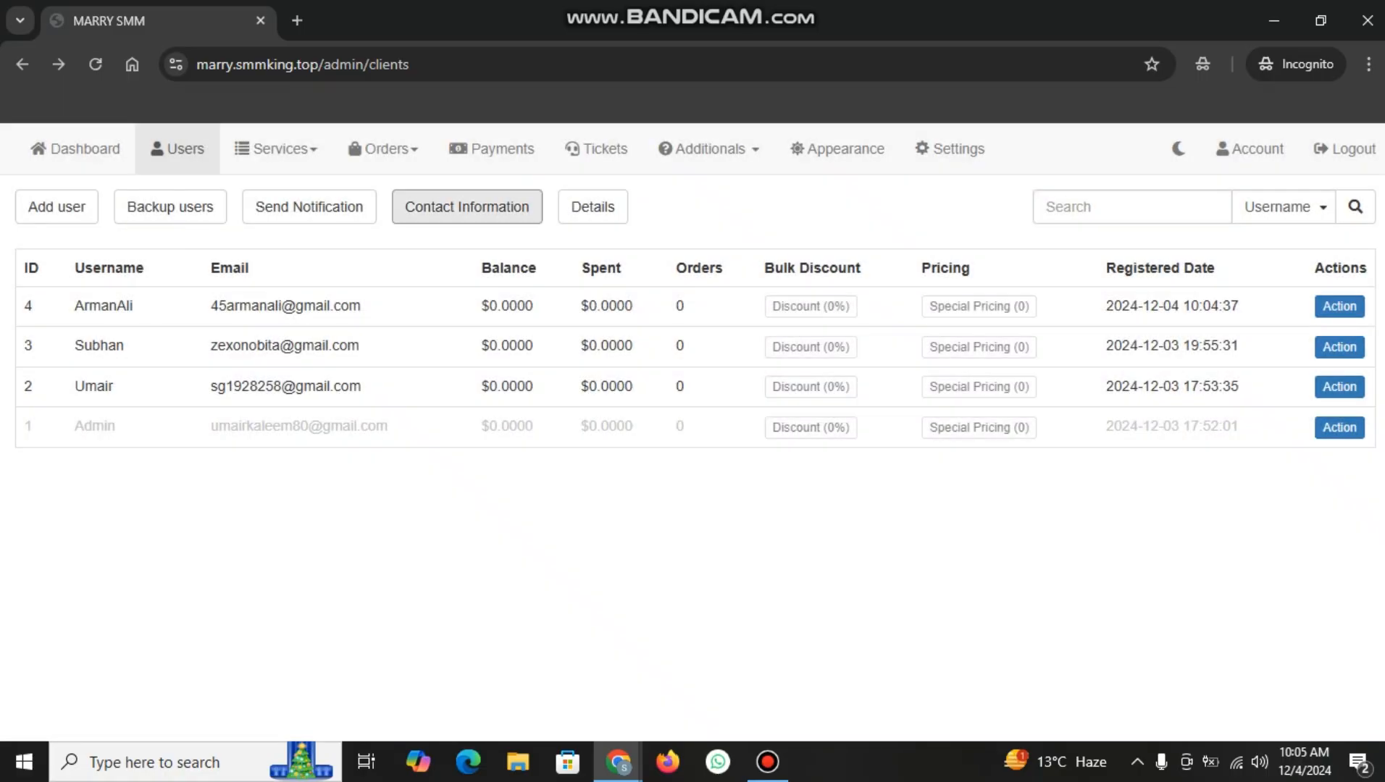
left_click(592, 206)
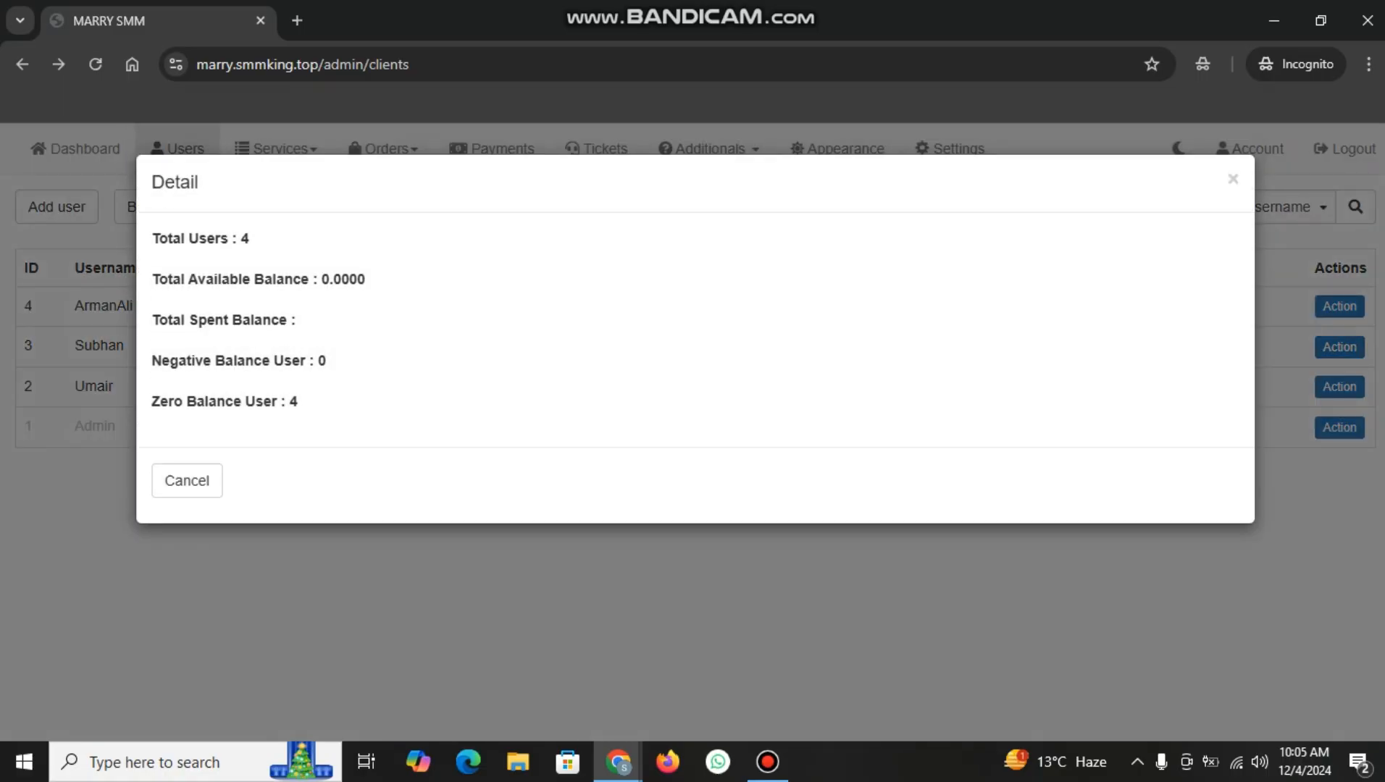
left_click_drag(159, 238, 249, 239)
left_click_drag(152, 279, 368, 280)
left_click(153, 320)
left_click_drag(152, 361, 326, 360)
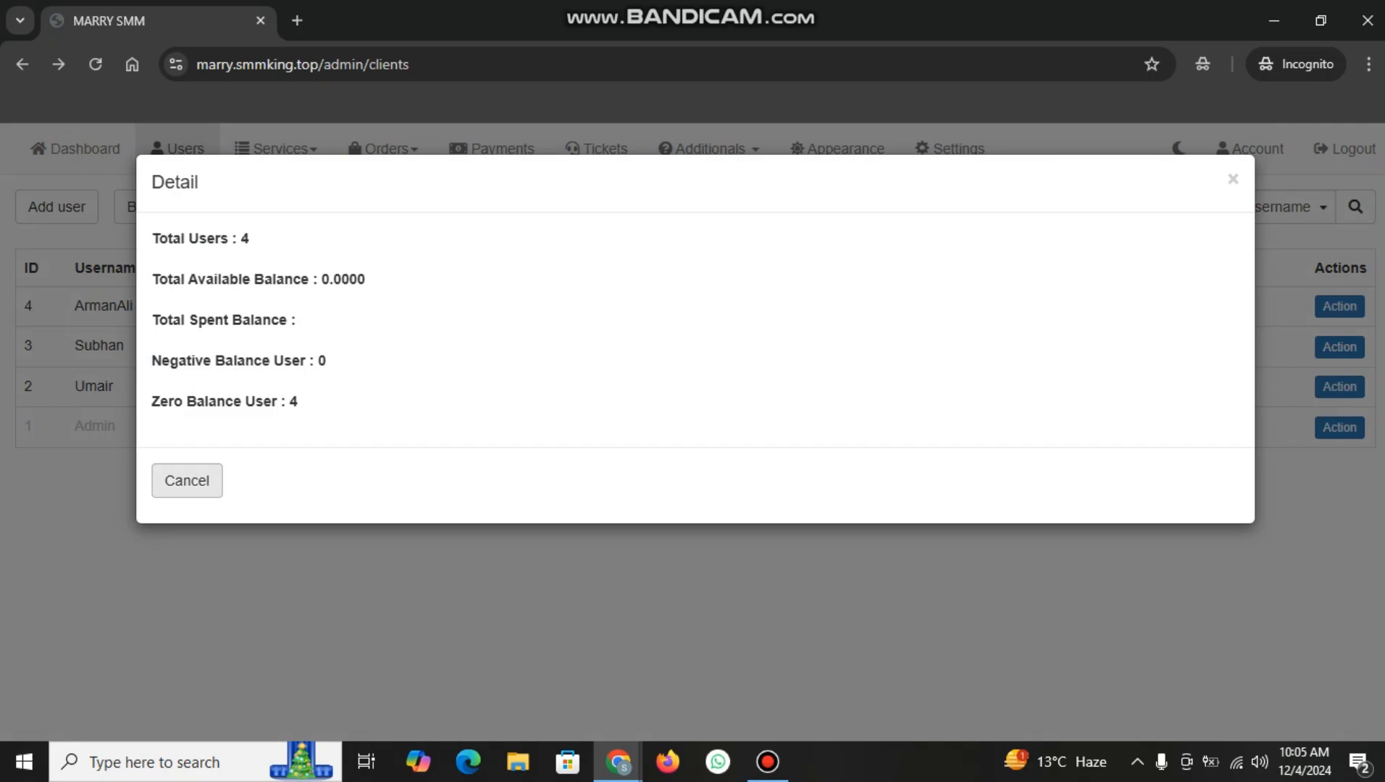
left_click(187, 481)
Go to the services list, select all services and view the available batch operations without applying any
left_click(275, 149)
left_click(282, 192)
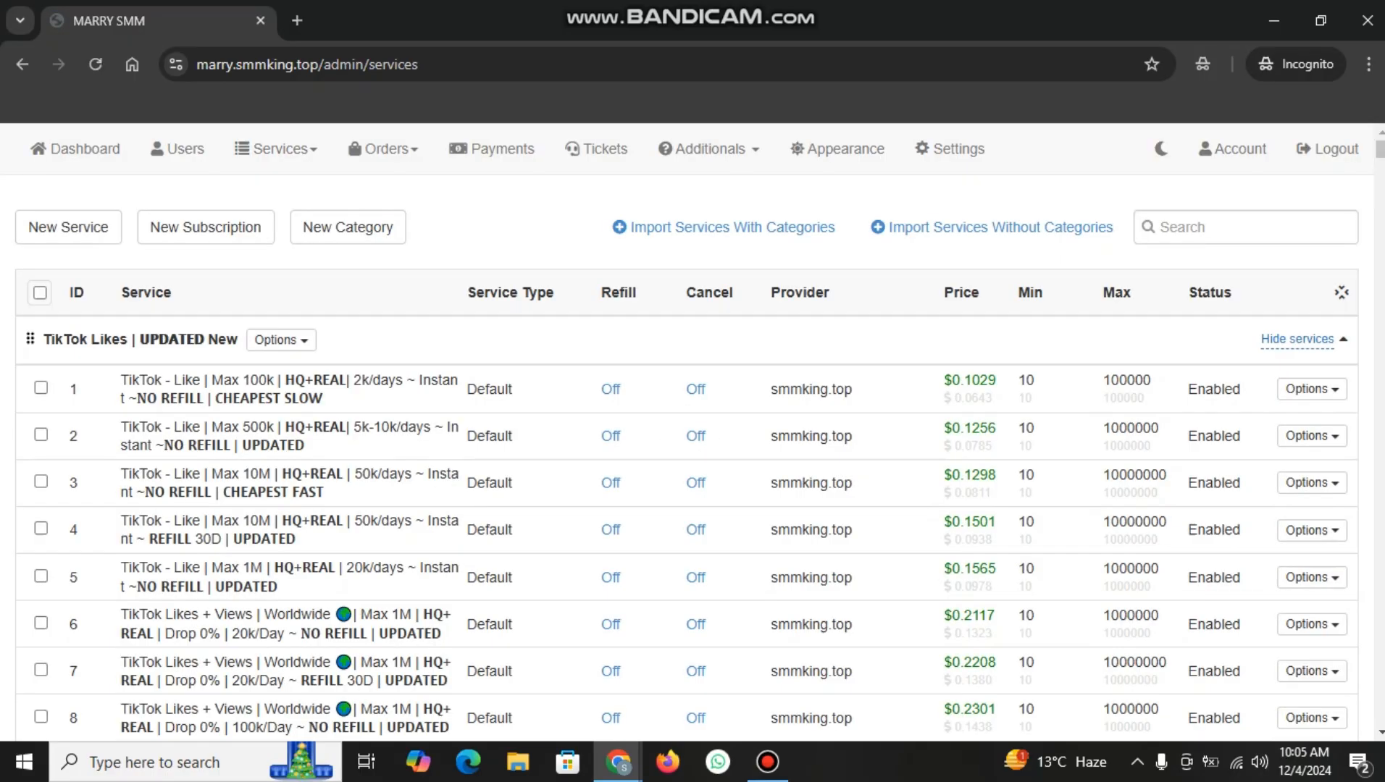
scroll(688, 463, "down", 1)
left_click(40, 292)
left_click(293, 291)
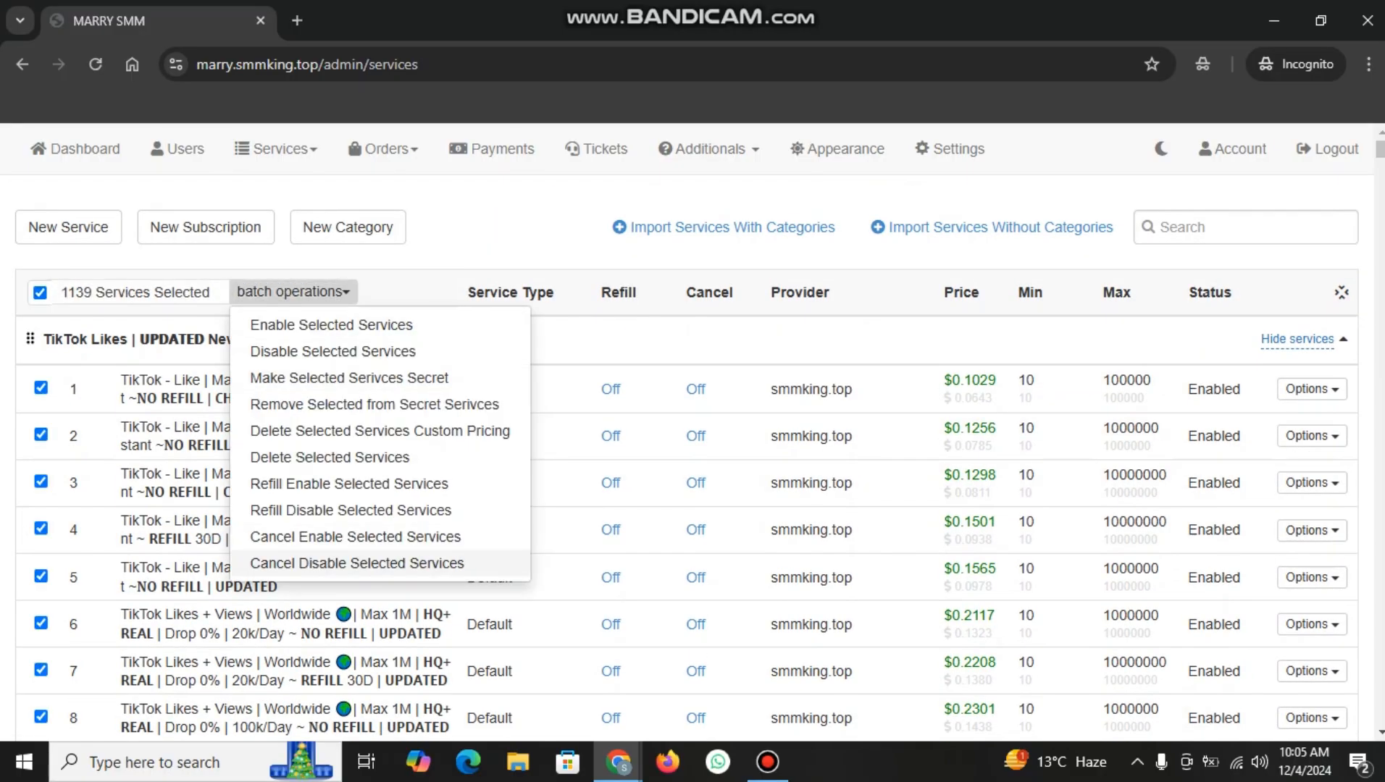
left_click(499, 228)
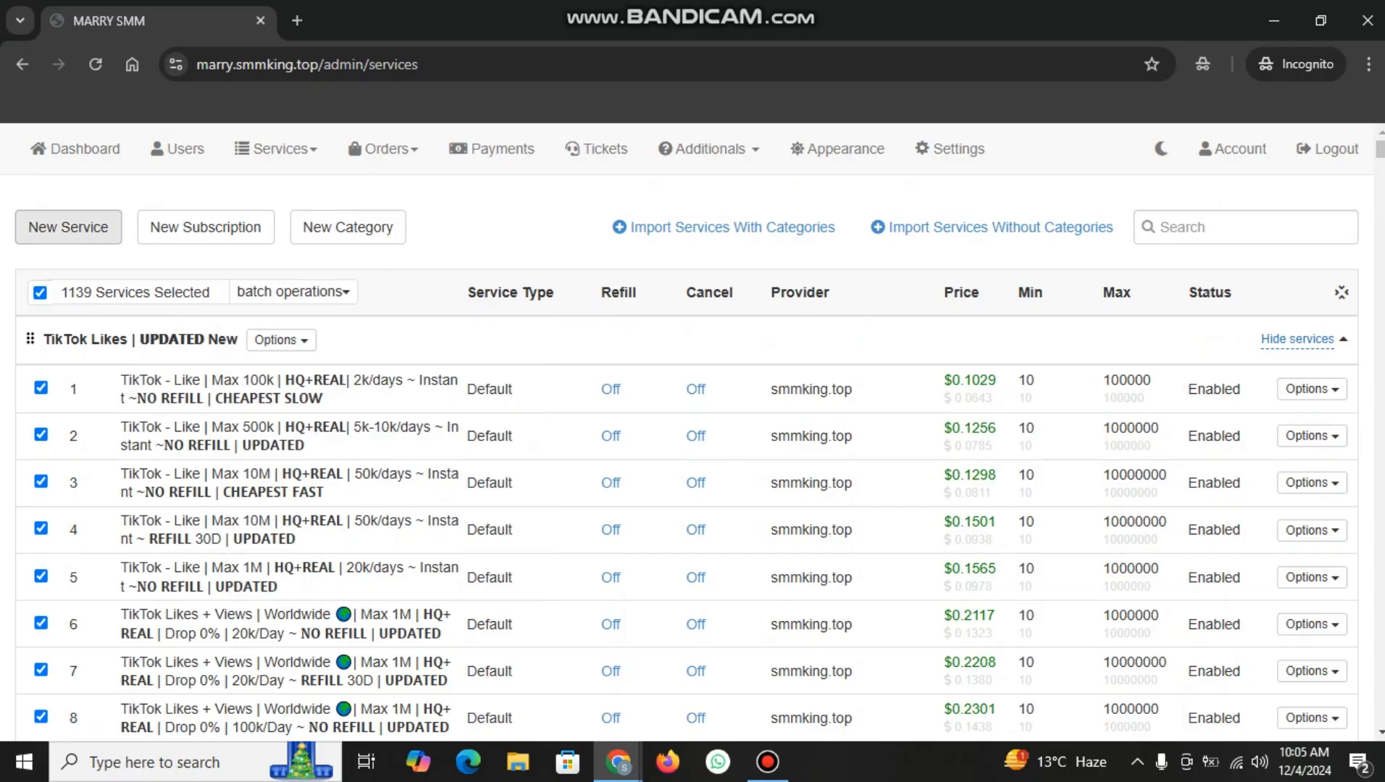
Examine all fields of the new service form, cancel it and deselect all services in the list
left_click(68, 226)
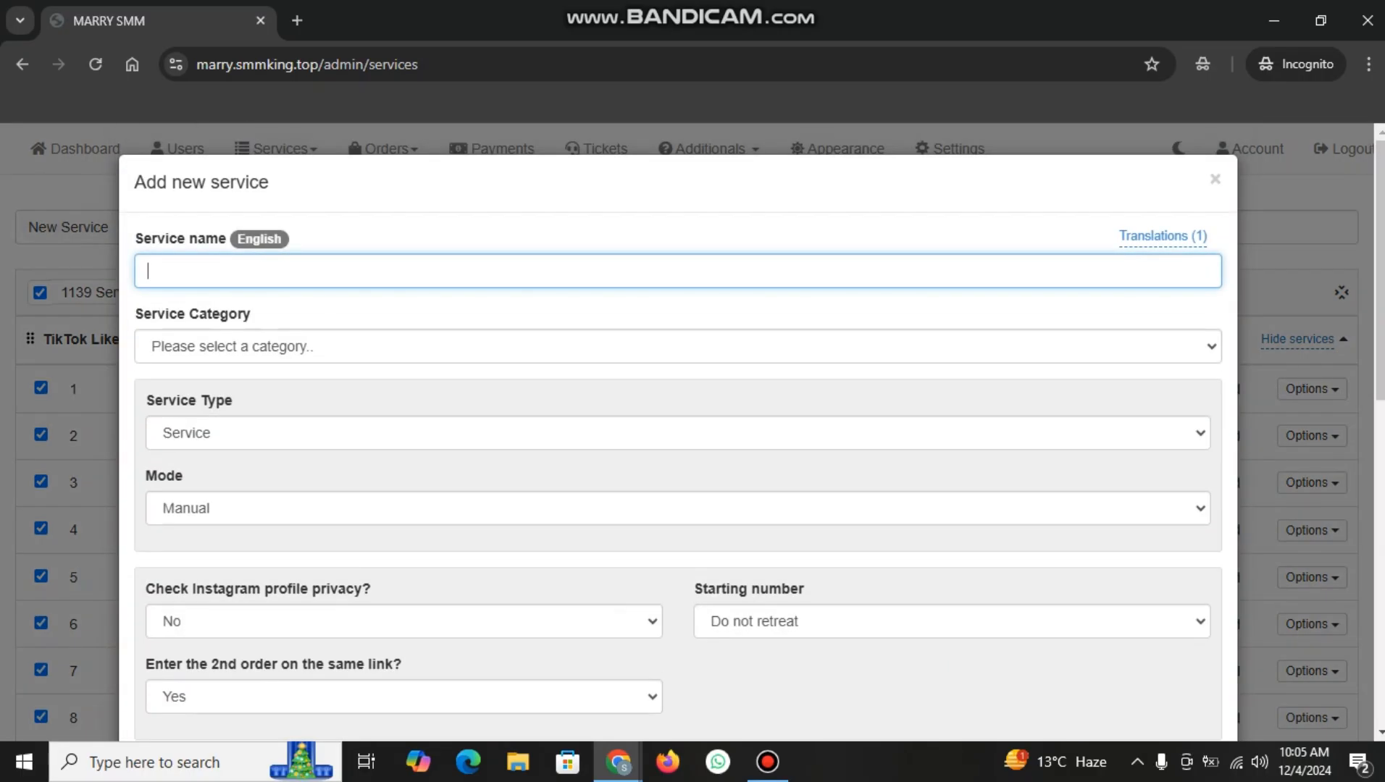
scroll(678, 435, "down", 4)
scroll(678, 434, "down", 6)
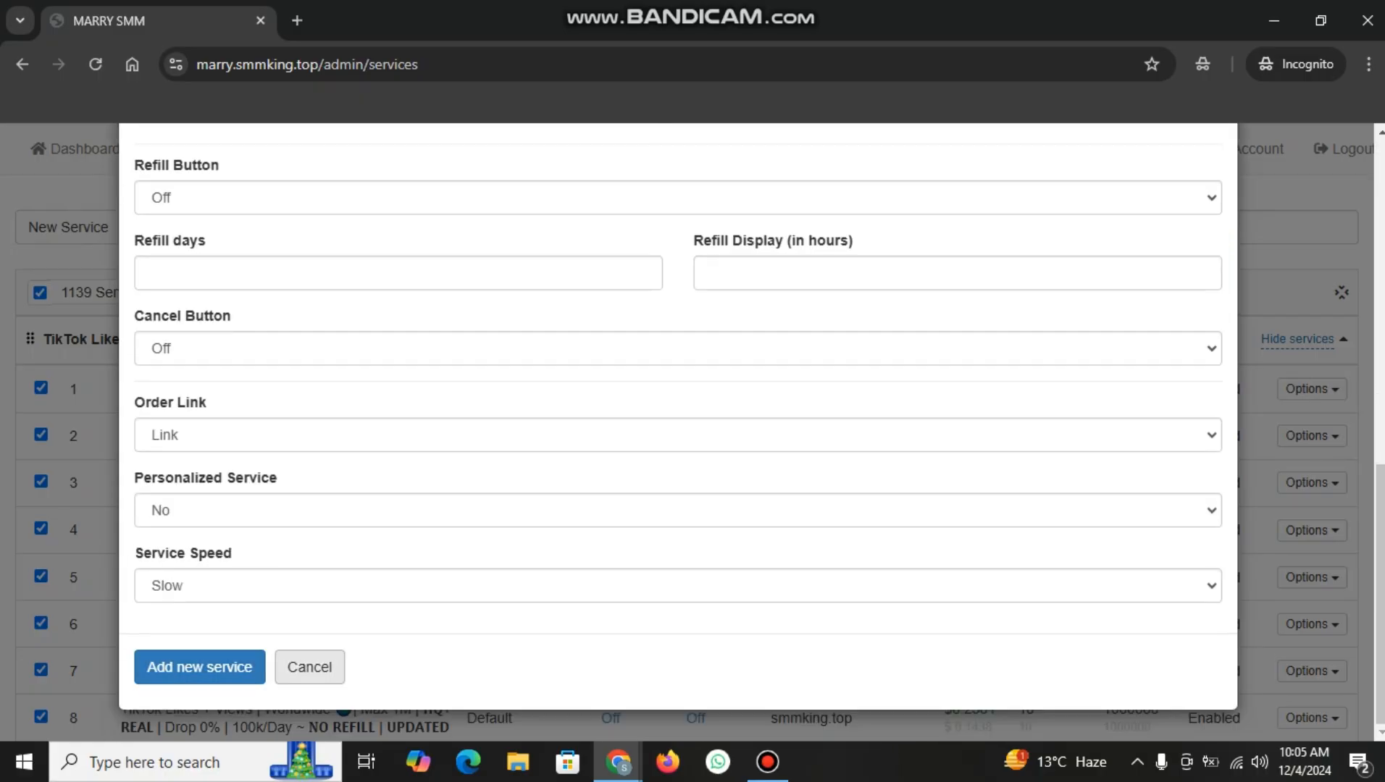
left_click(309, 667)
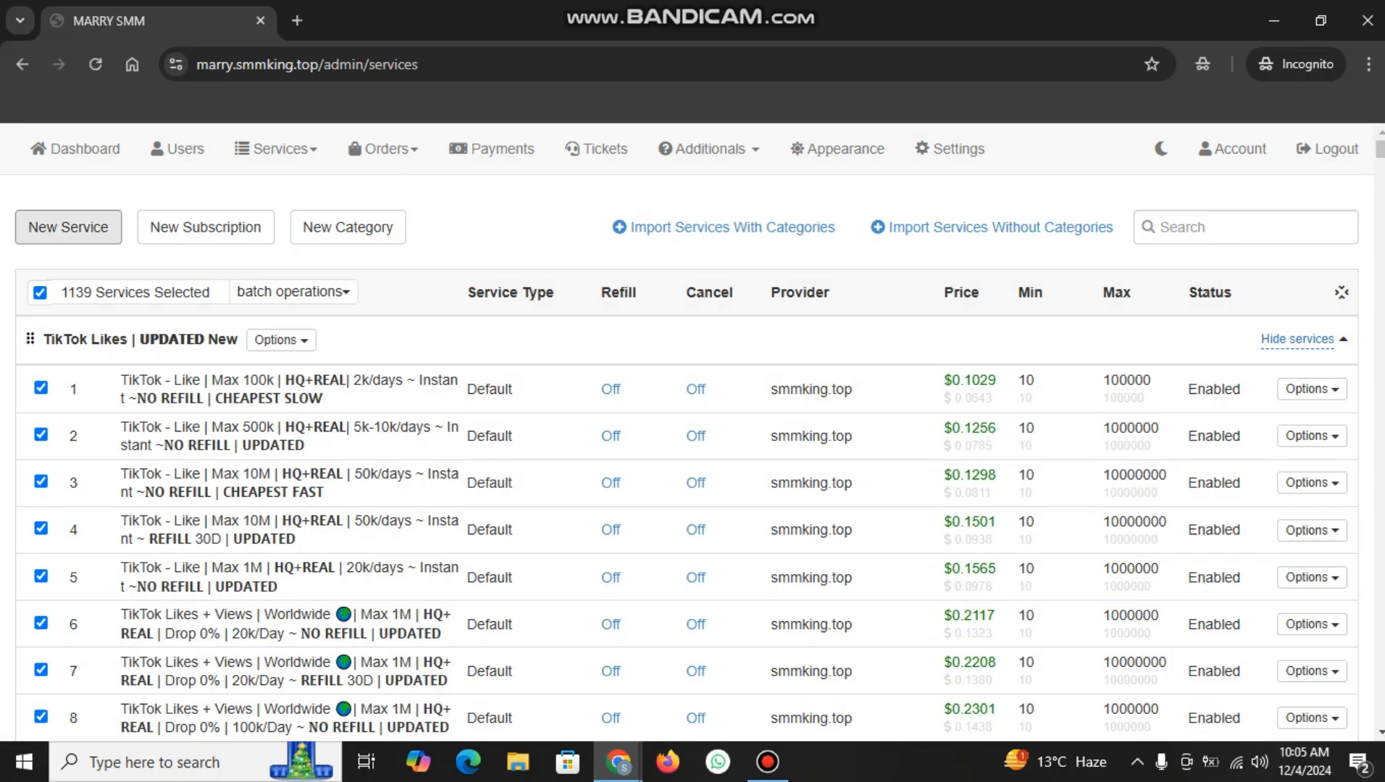
left_click(40, 293)
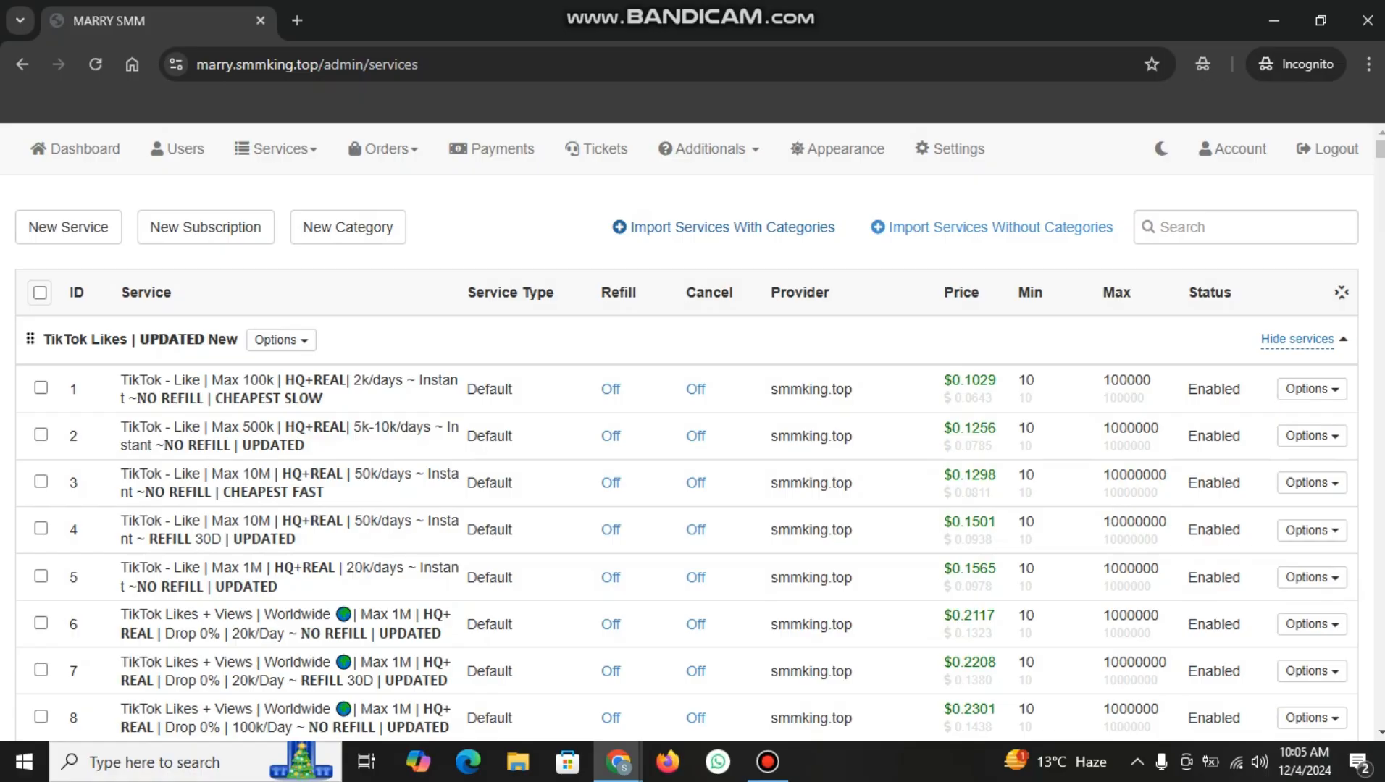
Start importing services with categories from the provider smmking.top, browse the offered services and cancel the import
left_click(724, 227)
left_click(687, 271)
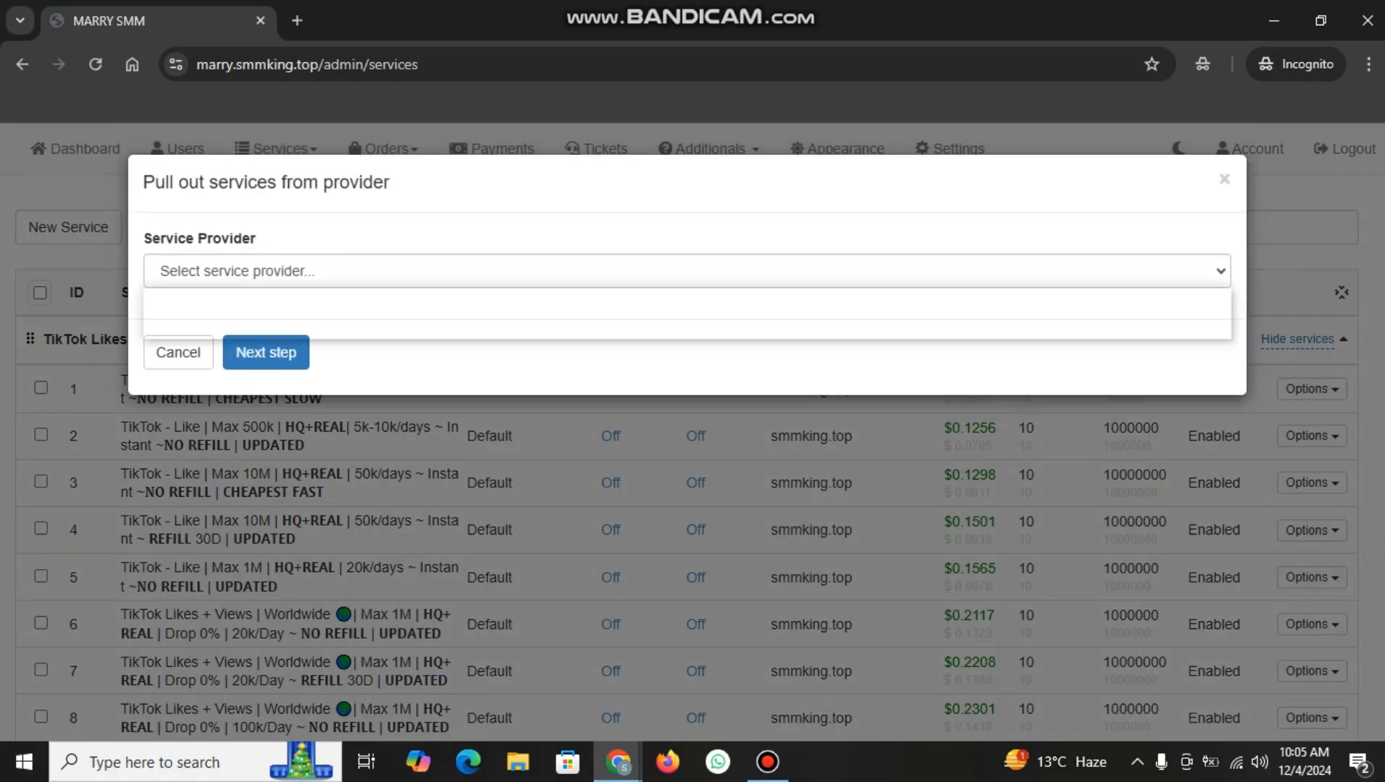
left_click(686, 326)
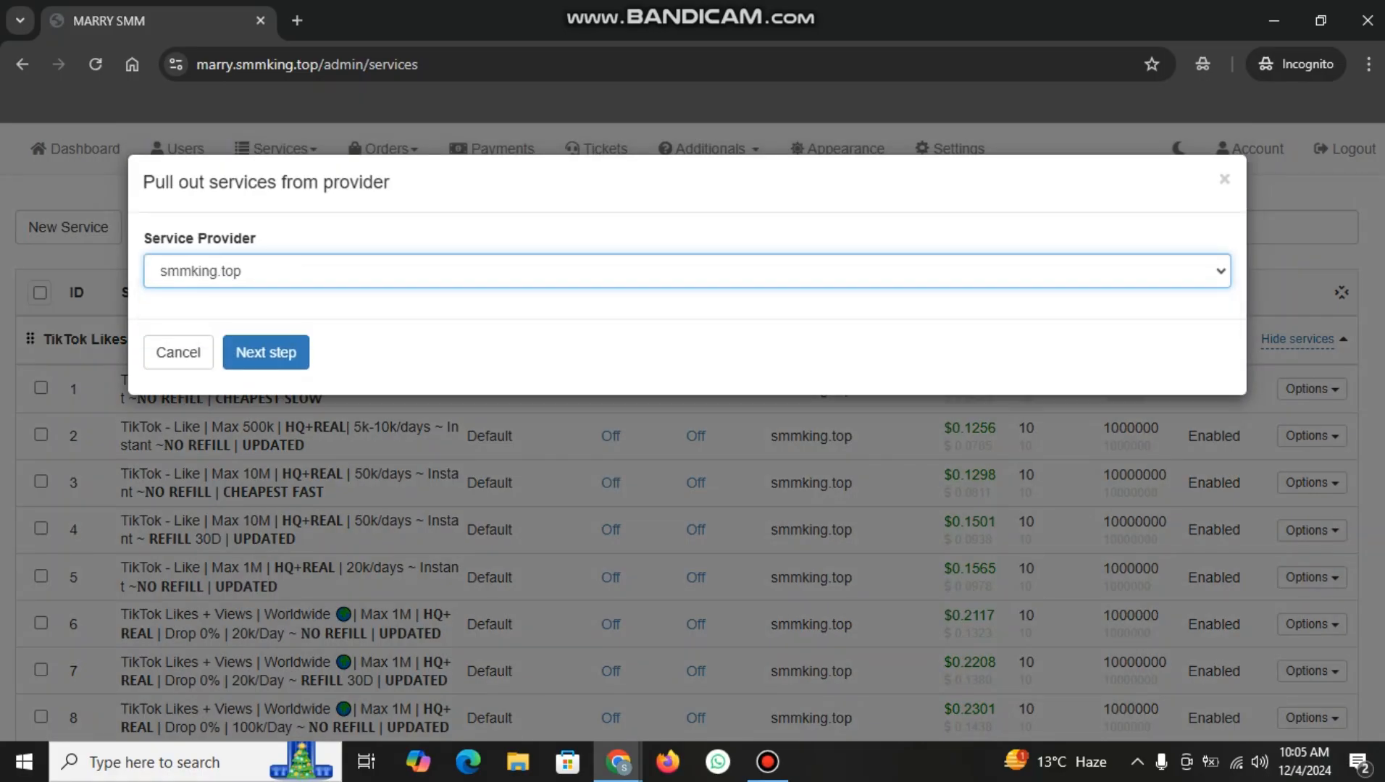
left_click(266, 353)
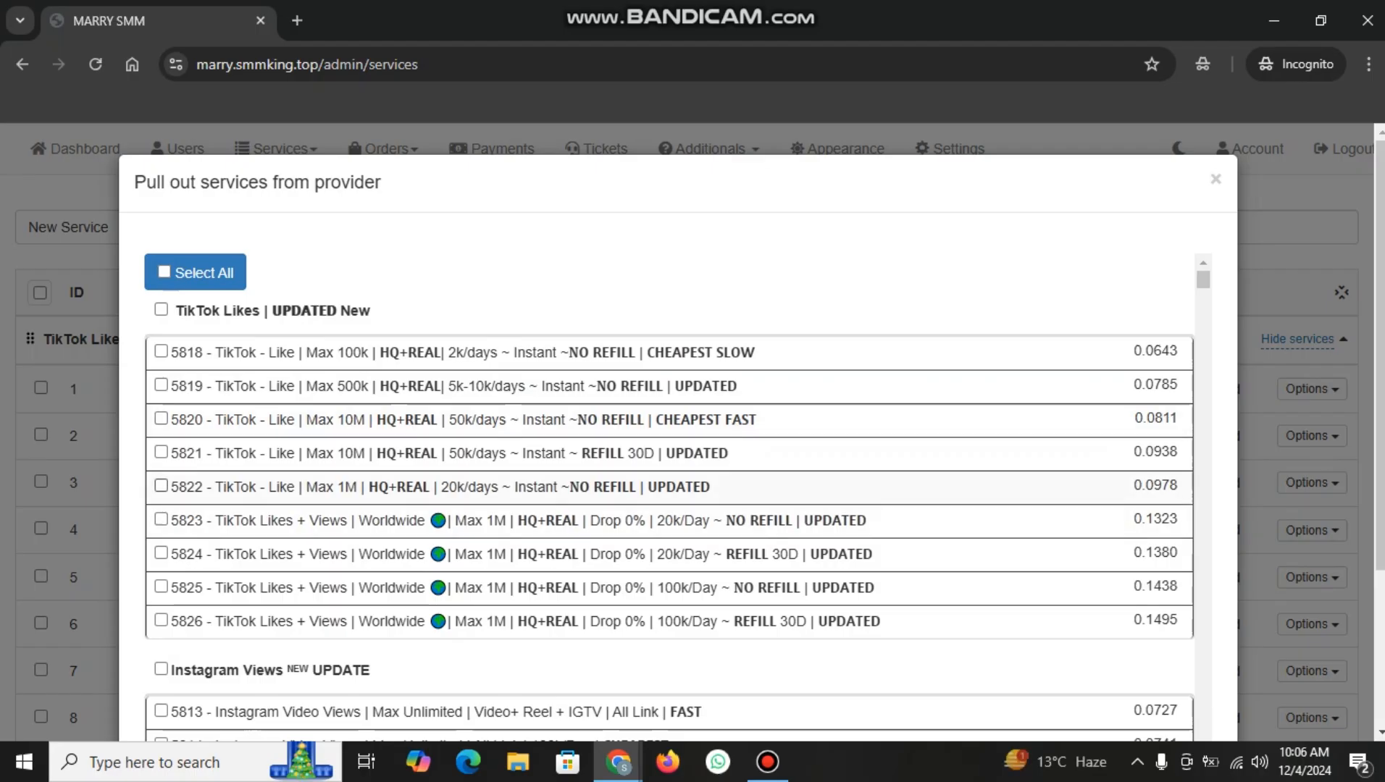
scroll(669, 492, "down", 5)
scroll(669, 492, "down", 10)
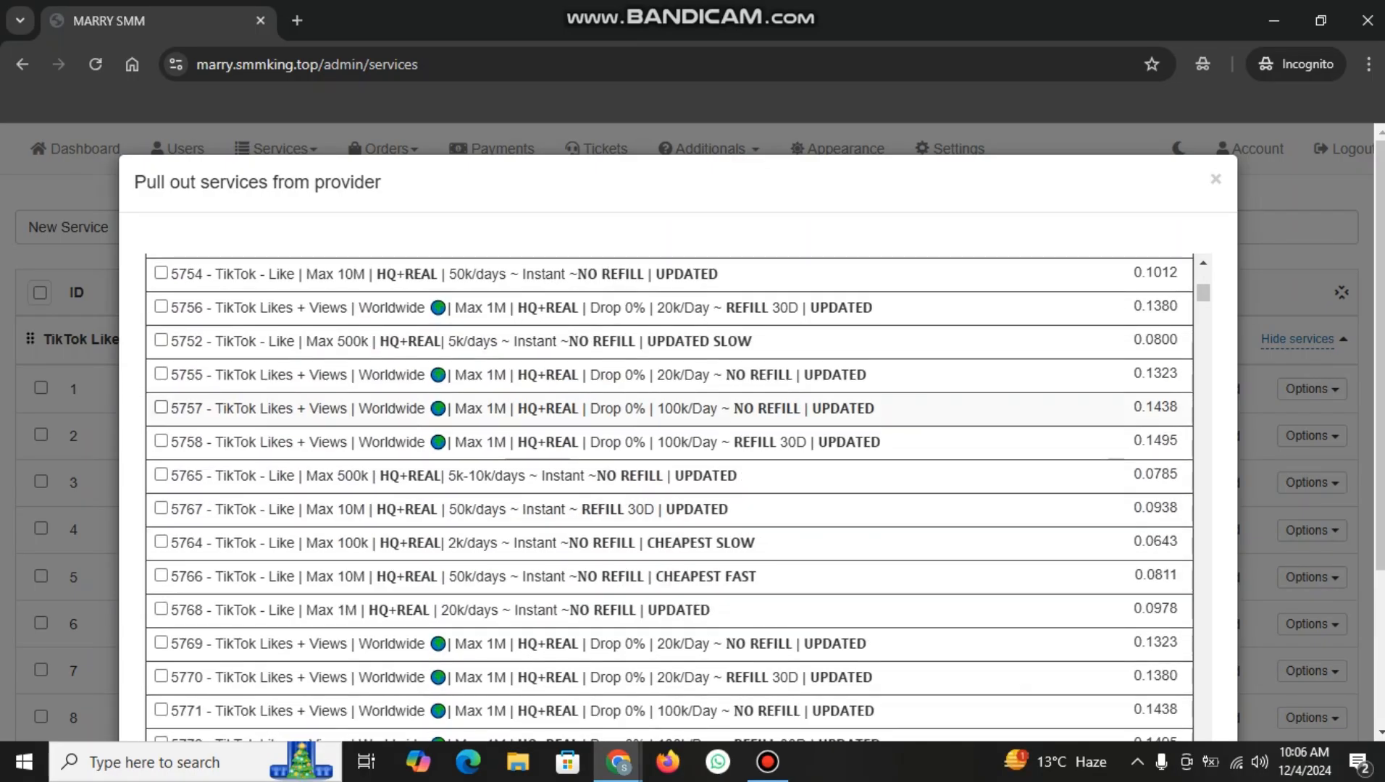
scroll(669, 492, "down", 10)
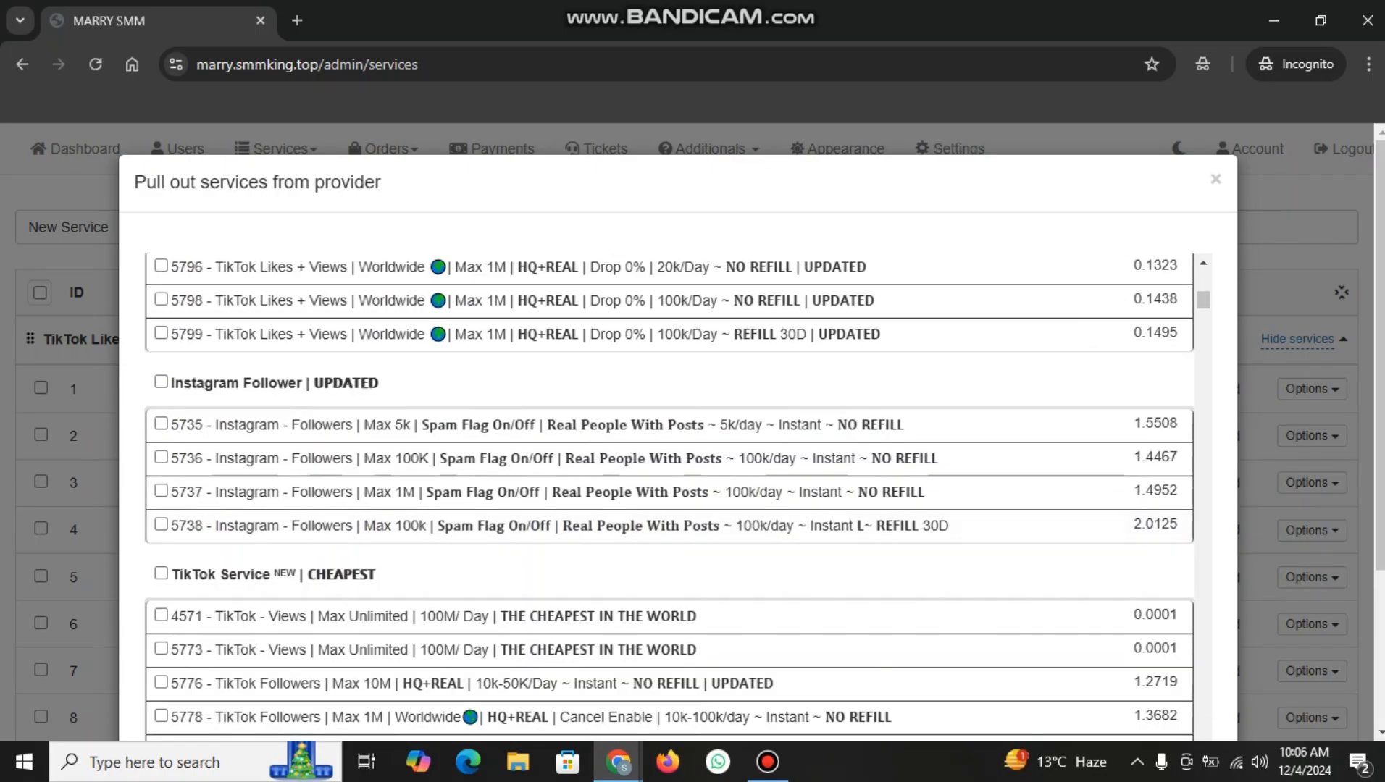
left_click(169, 667)
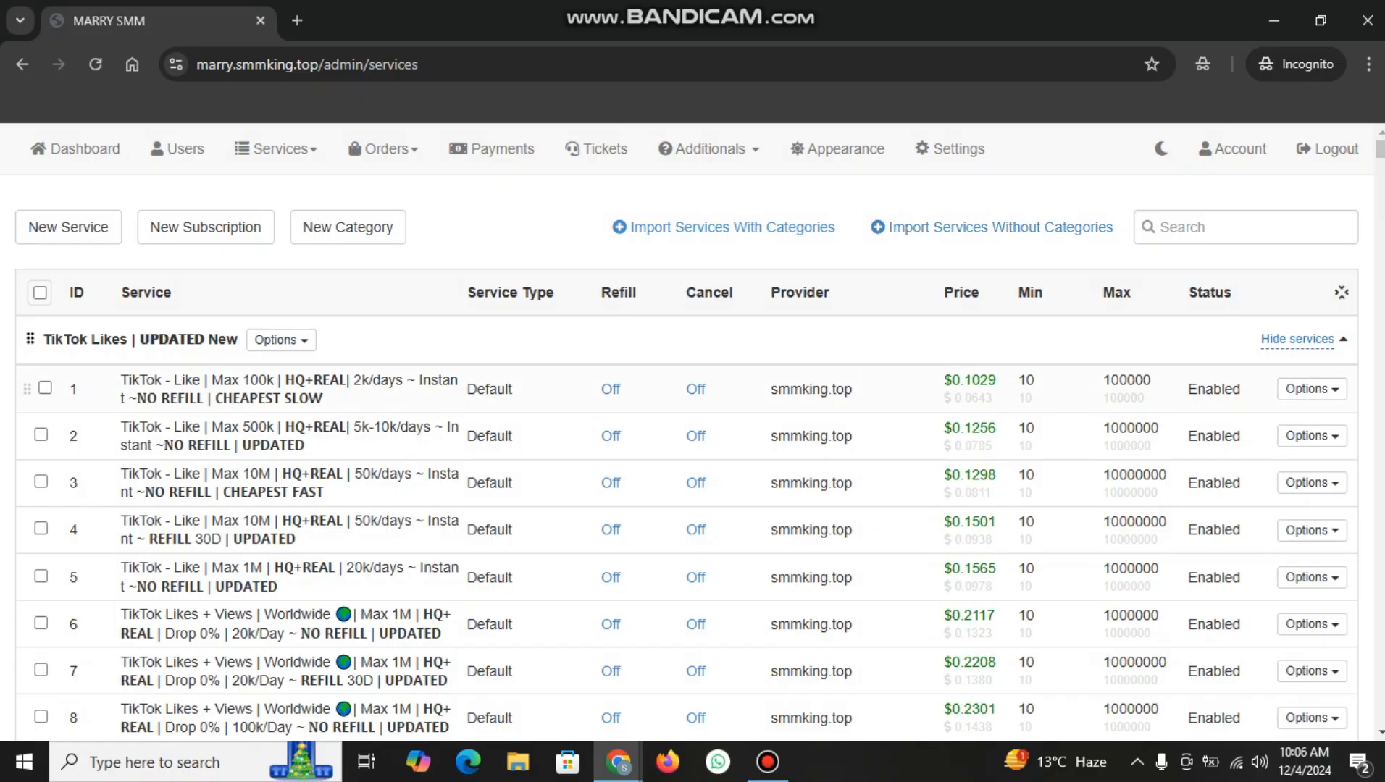
Open the service with ID 1 for editing, examine its price per 1000 pieces and other settings, and cancel without updating
scroll(51, 435, "down", 1)
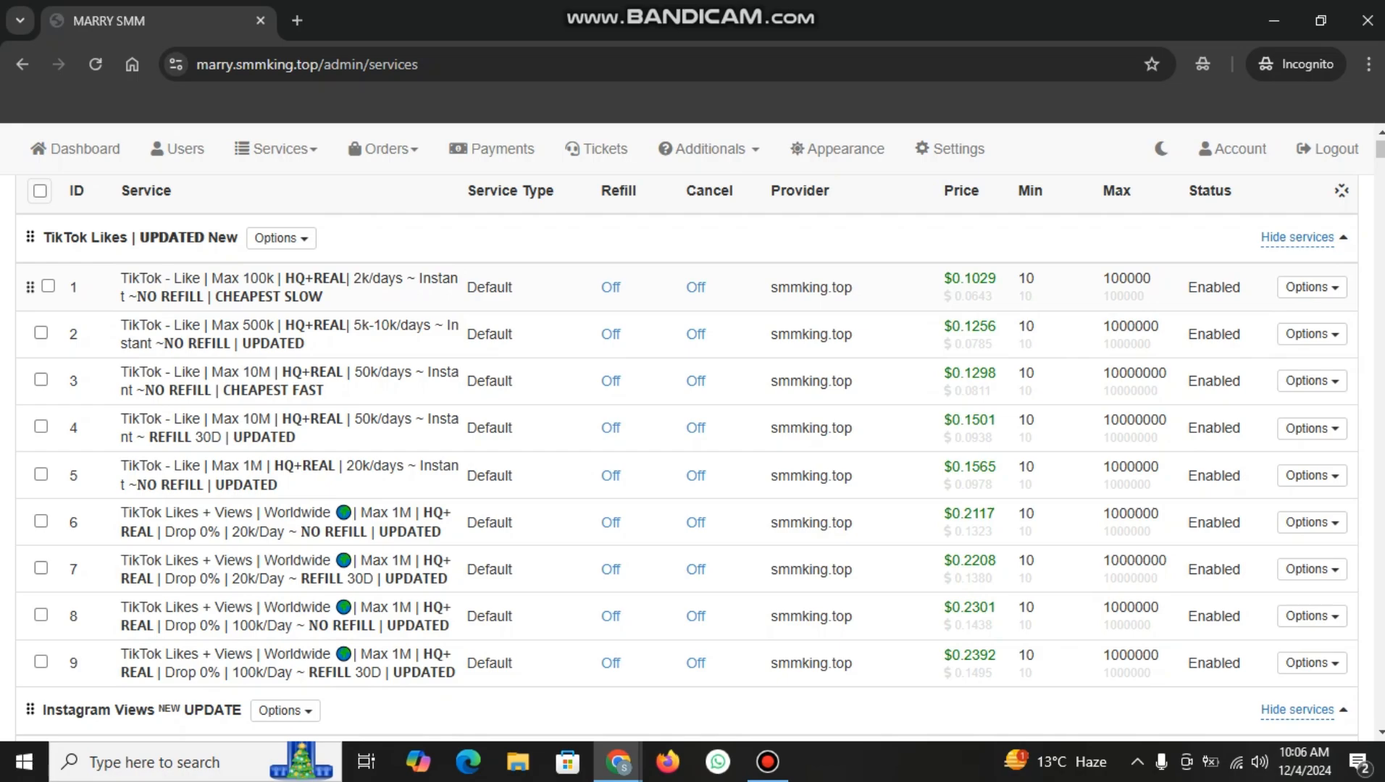
left_click_drag(120, 278, 323, 296)
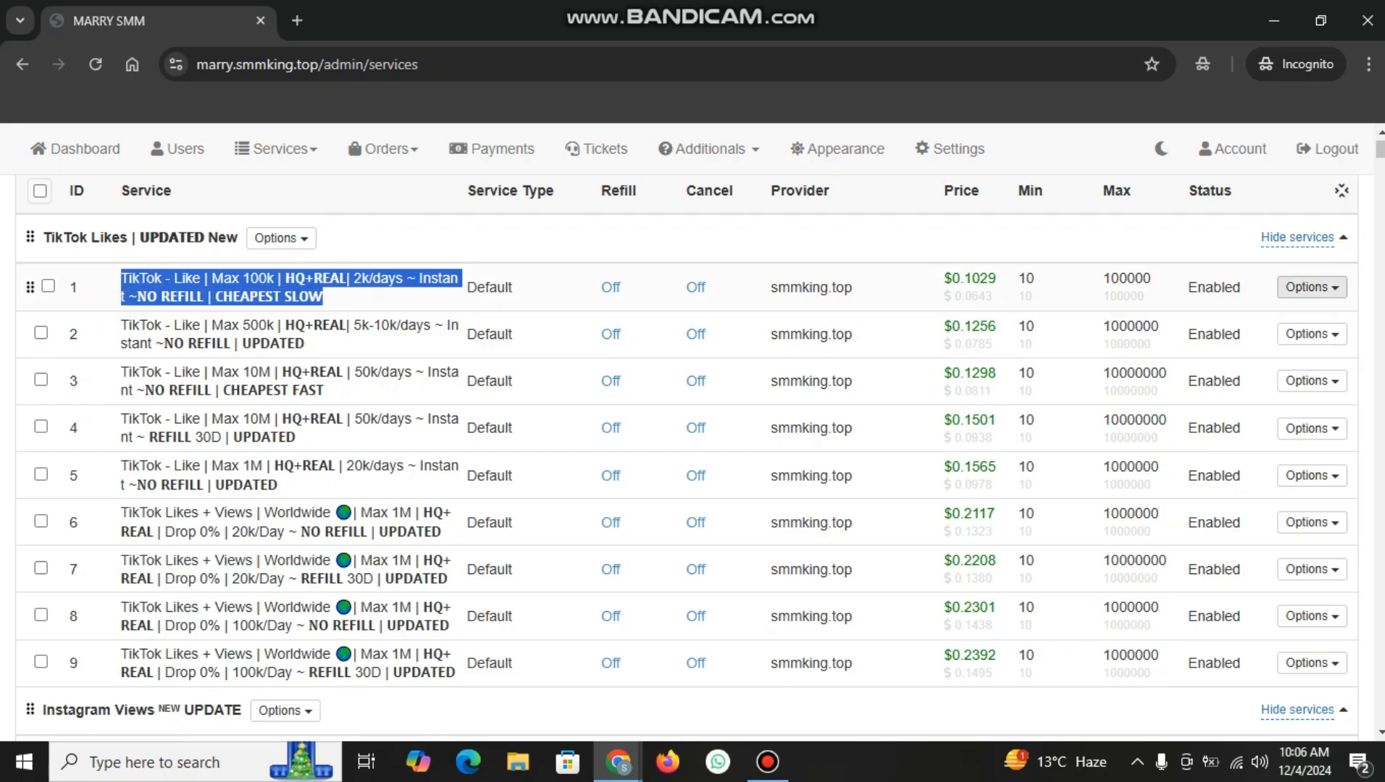
left_click(1312, 288)
left_click(1224, 320)
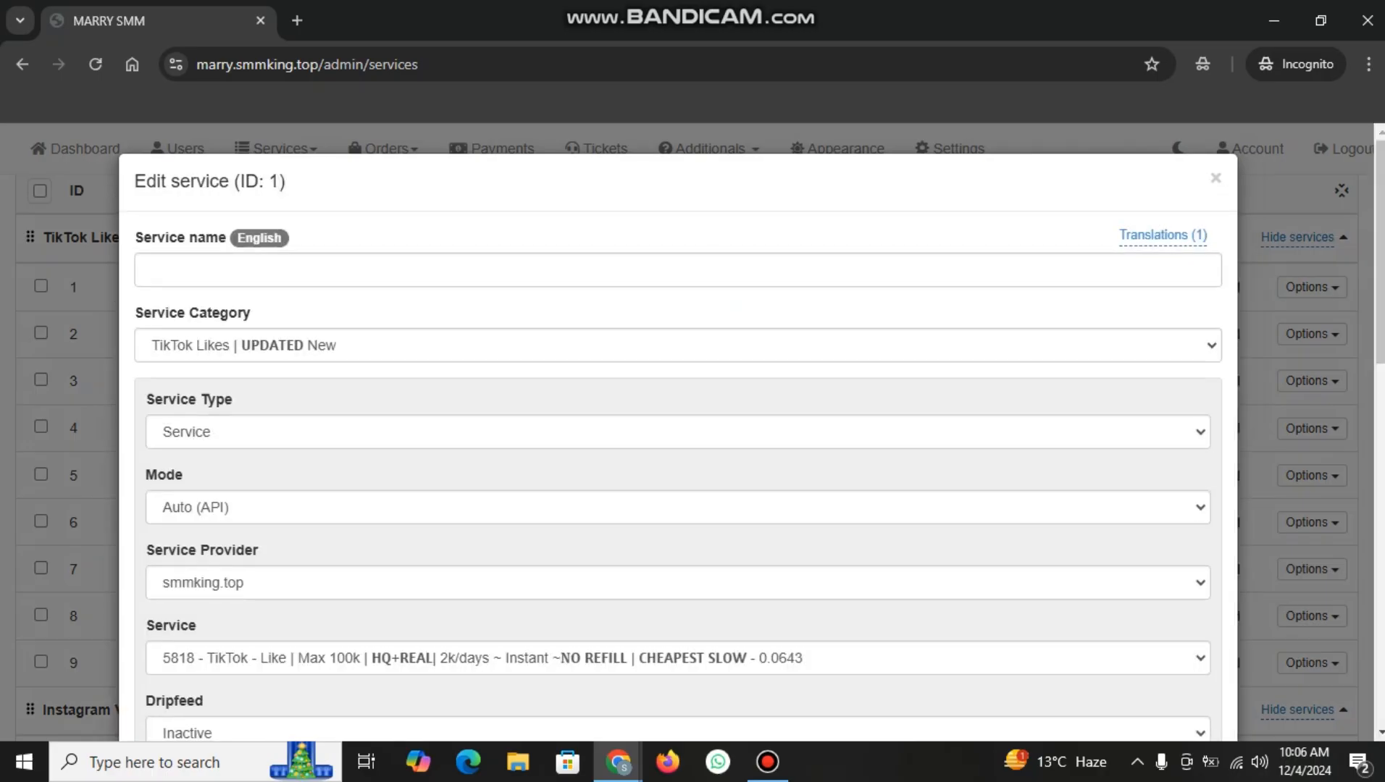
scroll(678, 434, "down", 5)
scroll(678, 434, "down", 1)
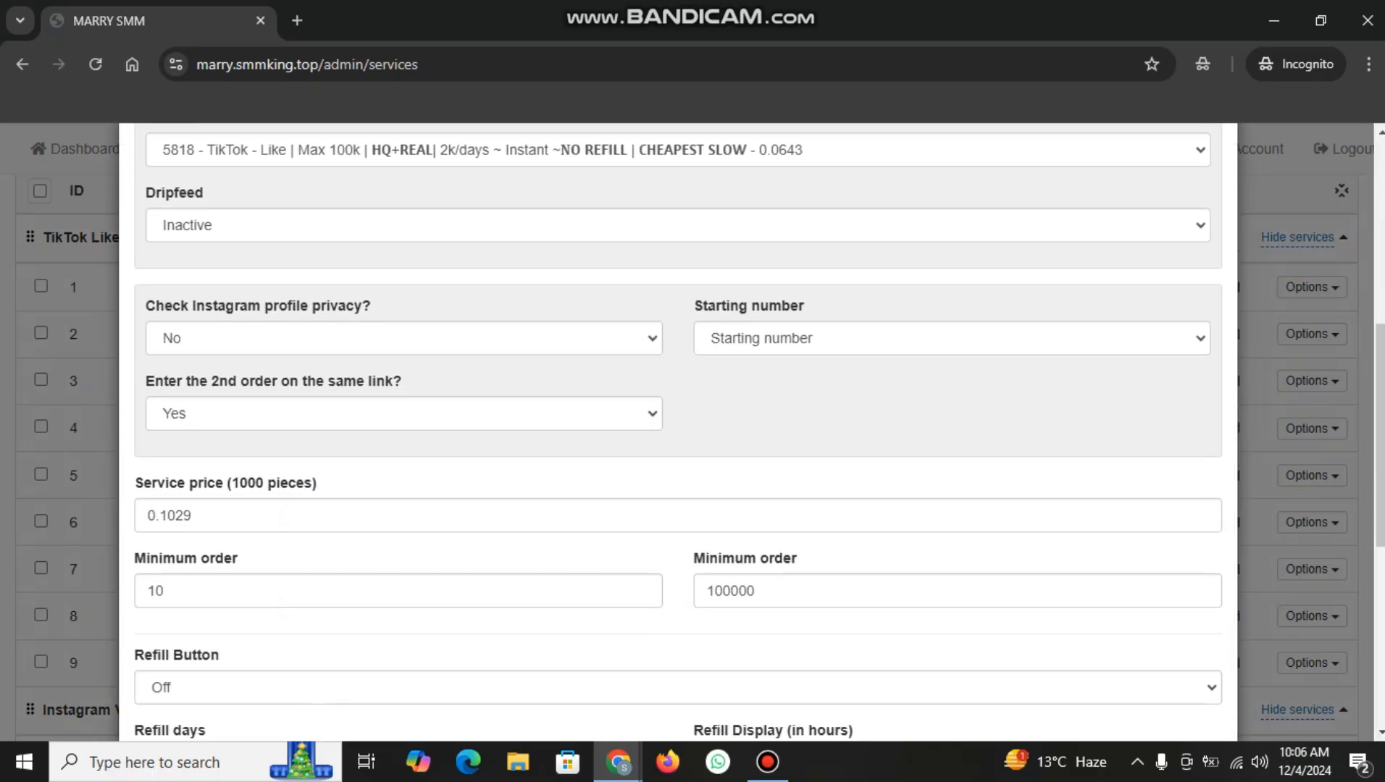
left_click_drag(135, 483, 223, 483)
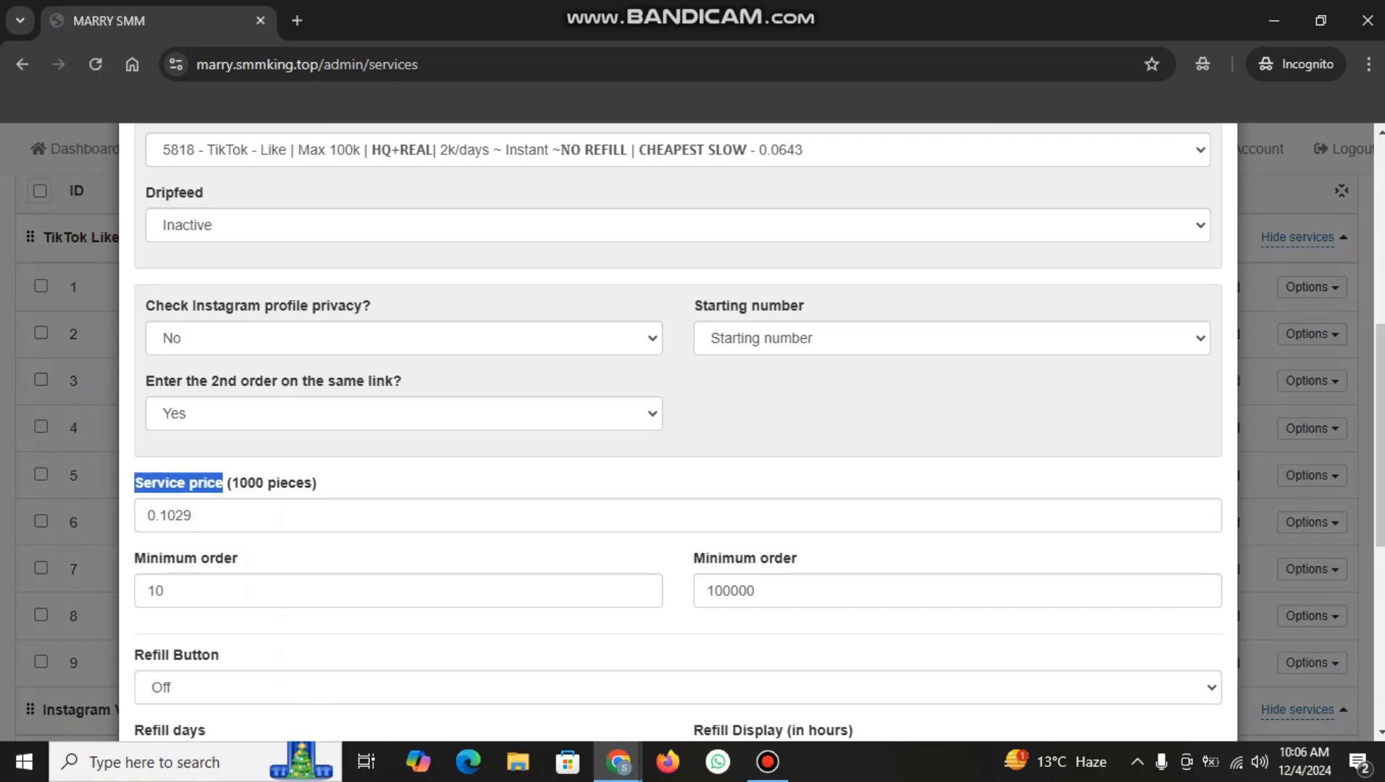
left_click_drag(312, 483, 232, 483)
double_click(186, 516)
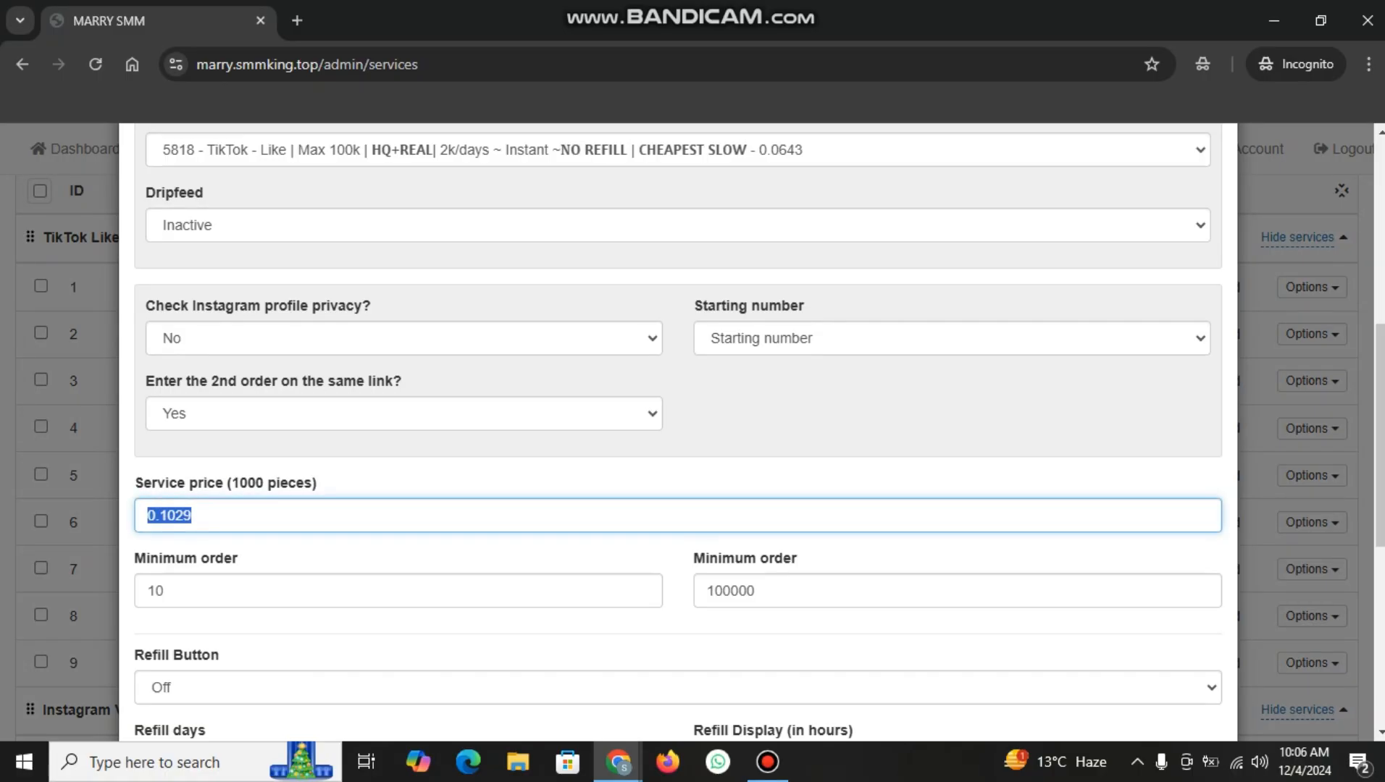
scroll(186, 516, "down", 3)
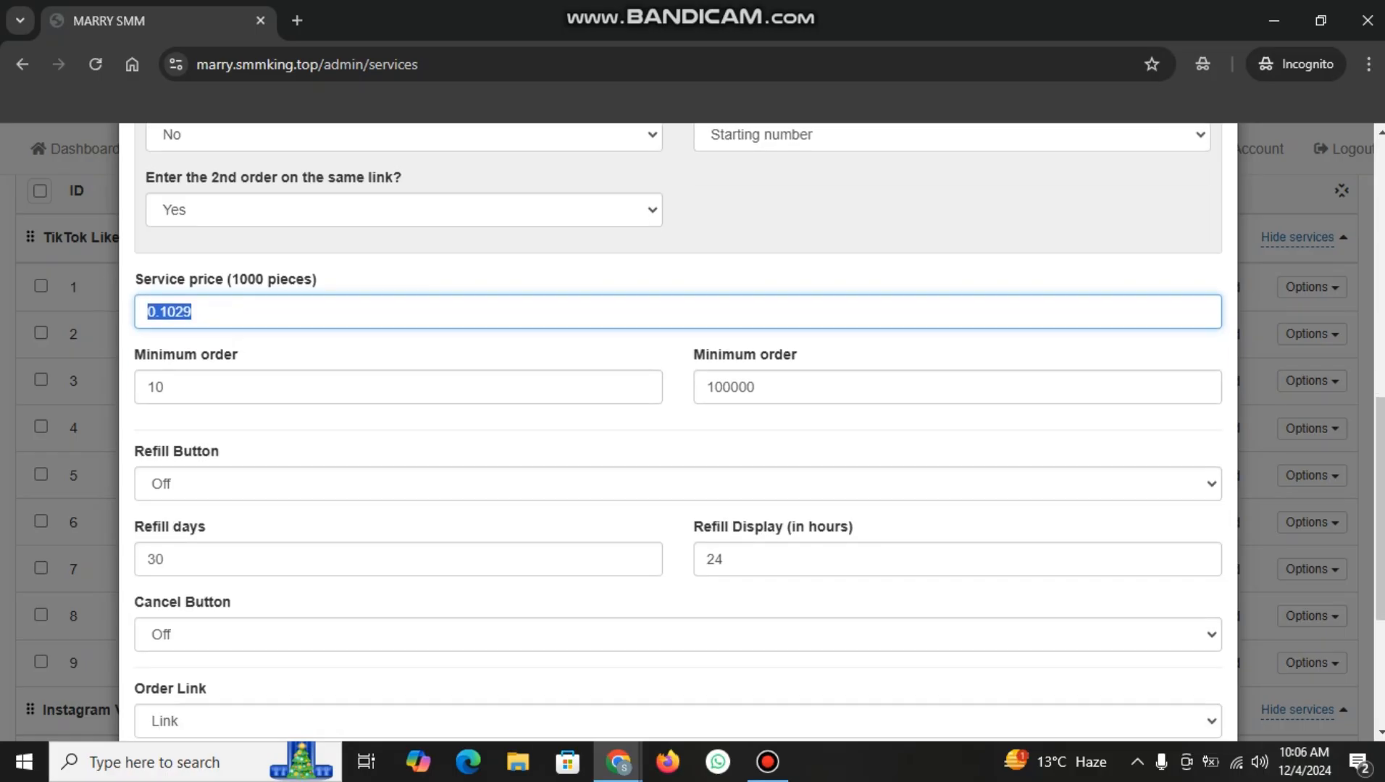
scroll(678, 435, "down", 4)
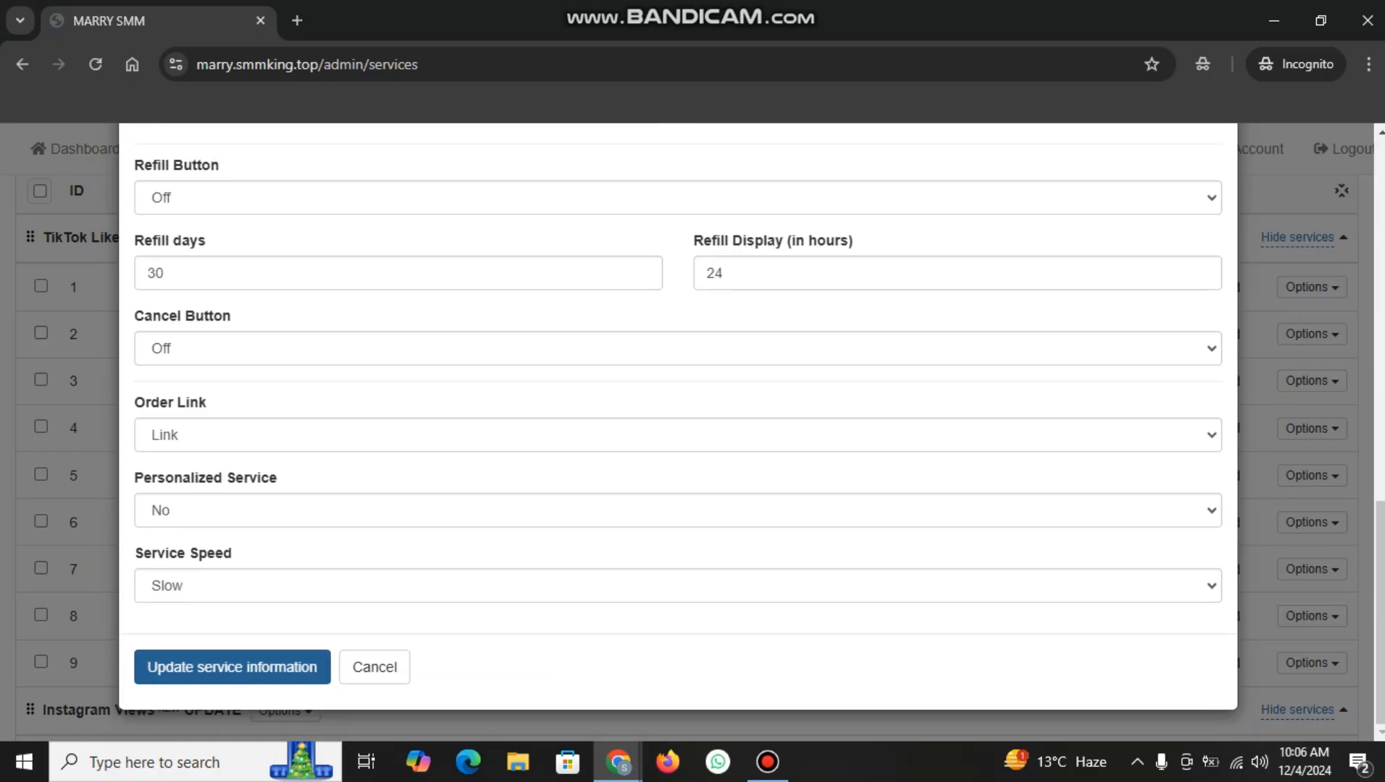
left_click(375, 667)
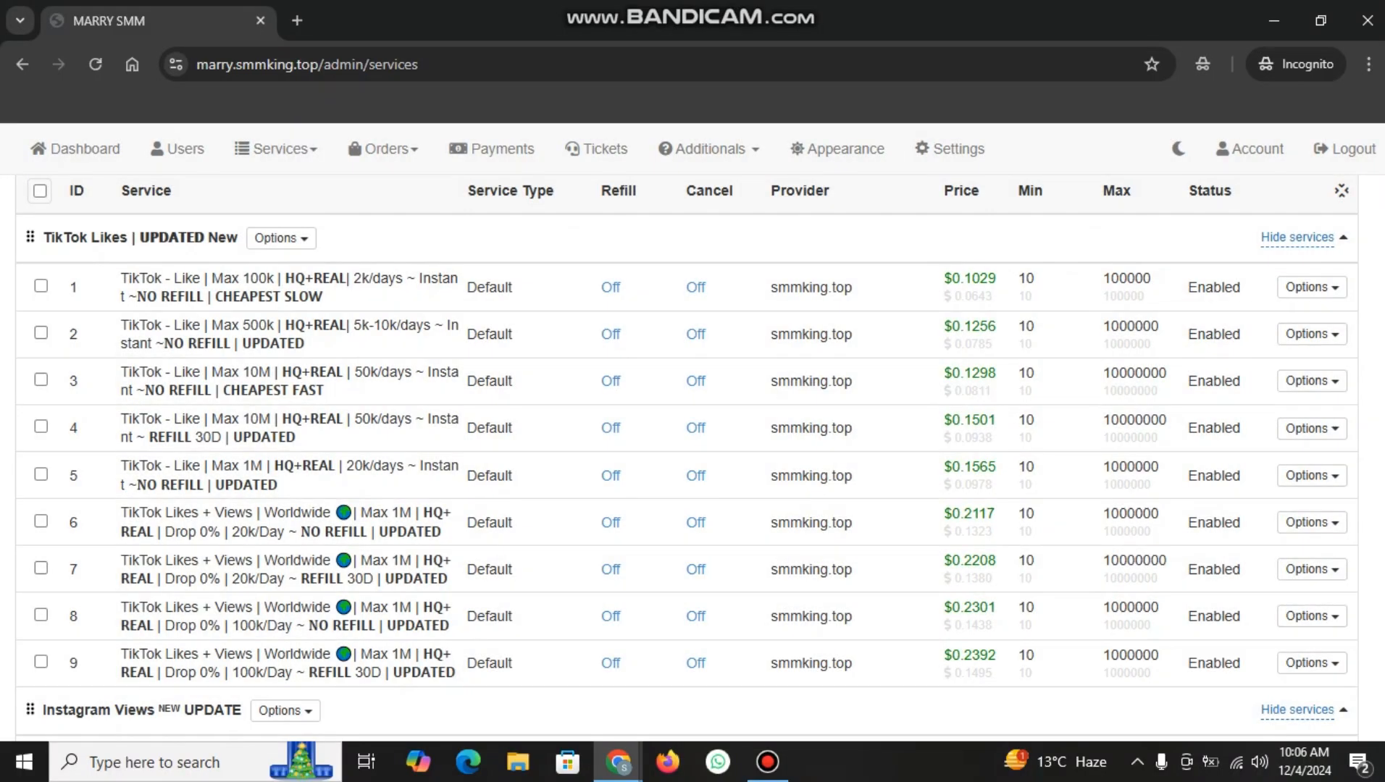
Go to the list of all orders and filter it to the pending ones
left_click(383, 148)
left_click(392, 194)
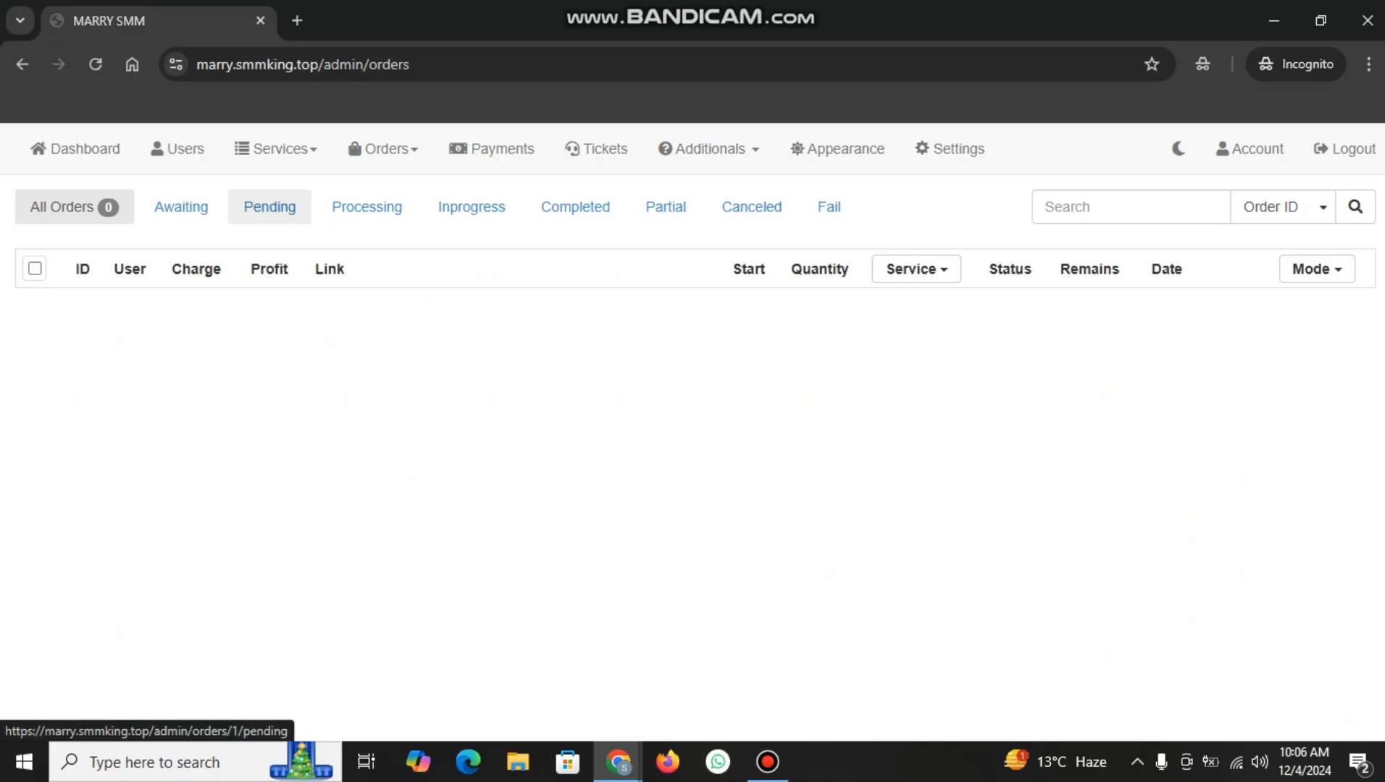
left_click(269, 206)
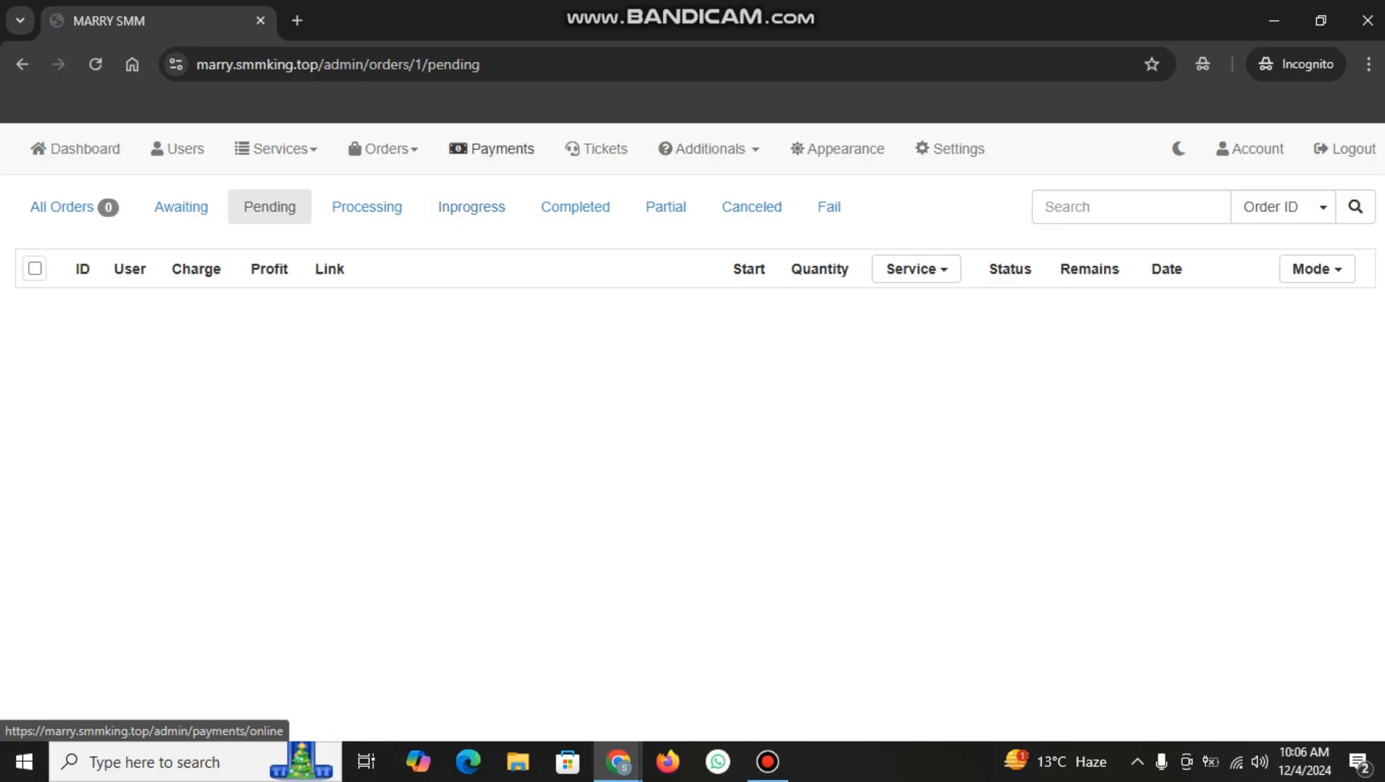
View the payments page and the support tickets page
left_click(503, 149)
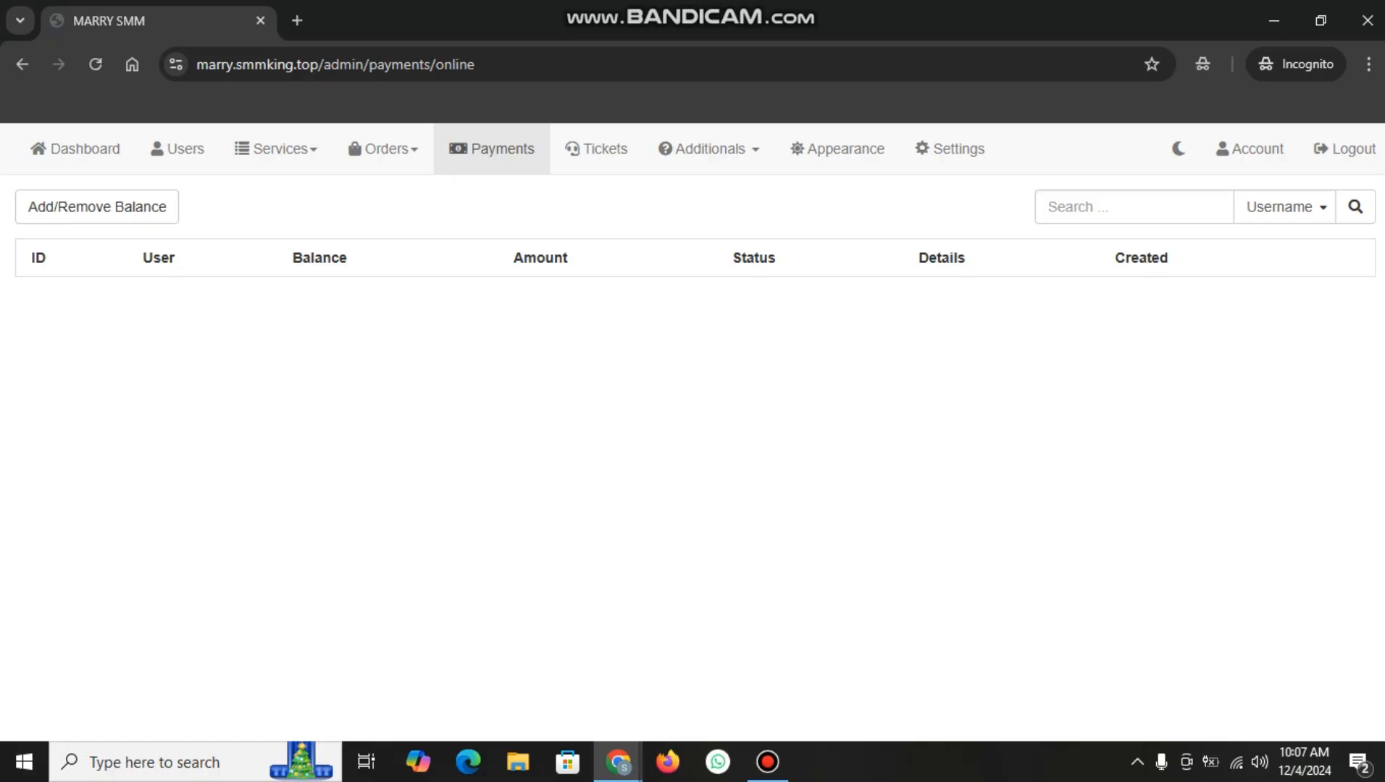
left_click(596, 148)
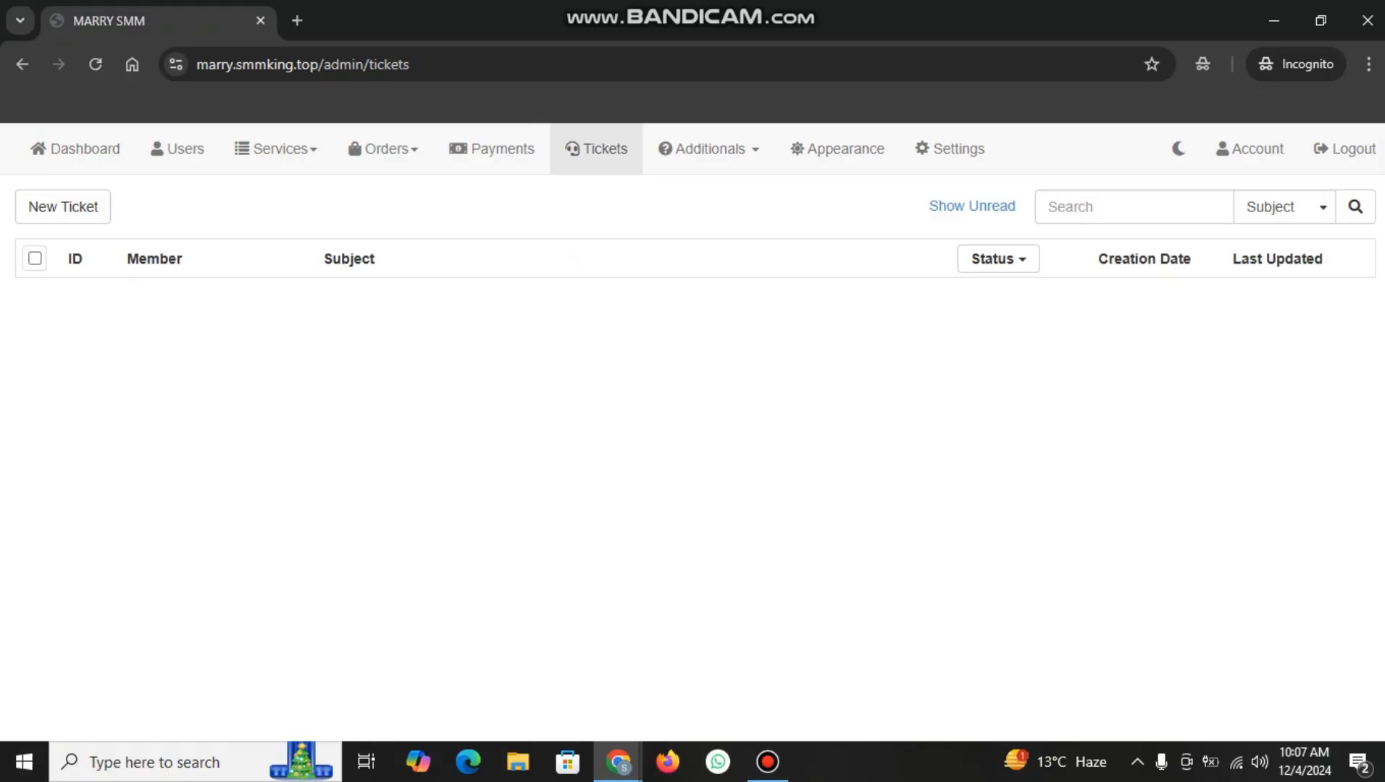
Check the list of additional features, go to the appearance themes and view the colour choices for the active Simplify theme without changing it
left_click(706, 149)
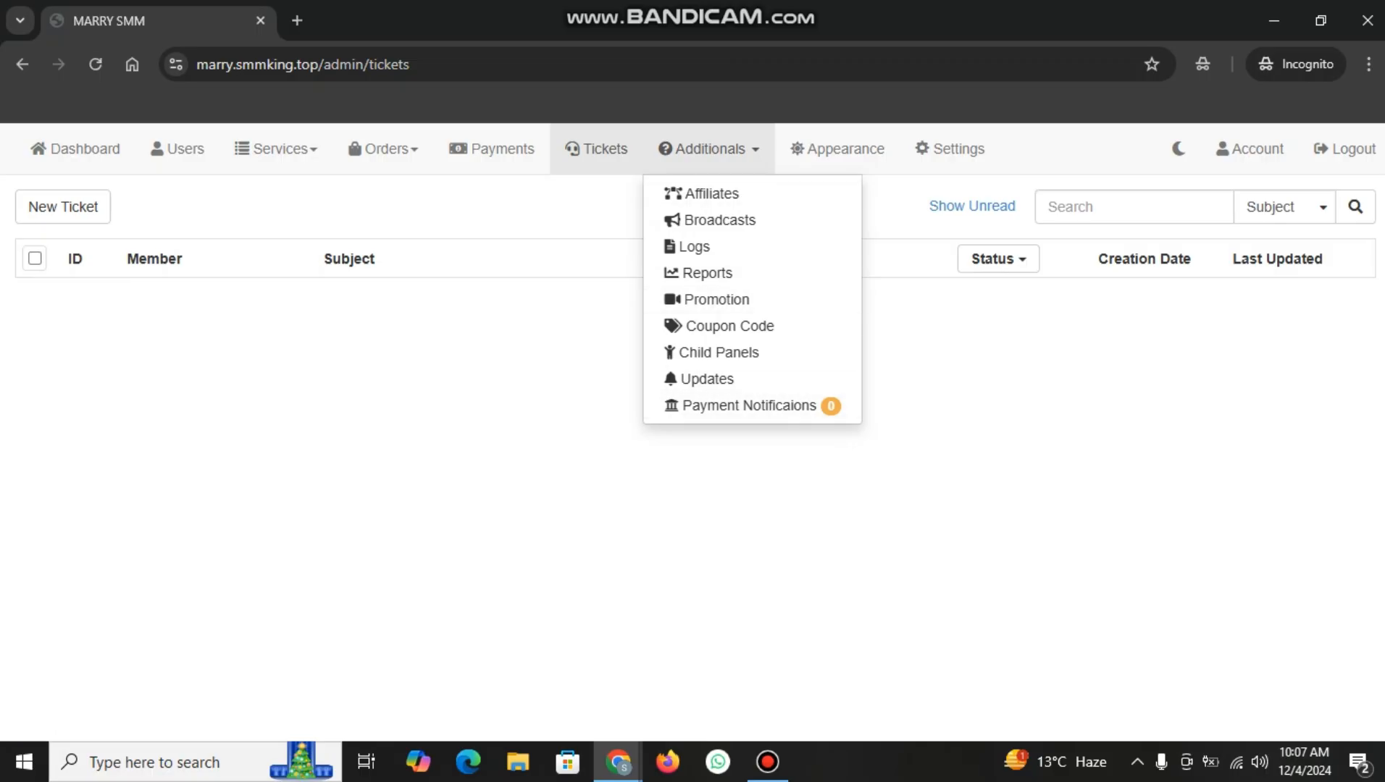
left_click(838, 149)
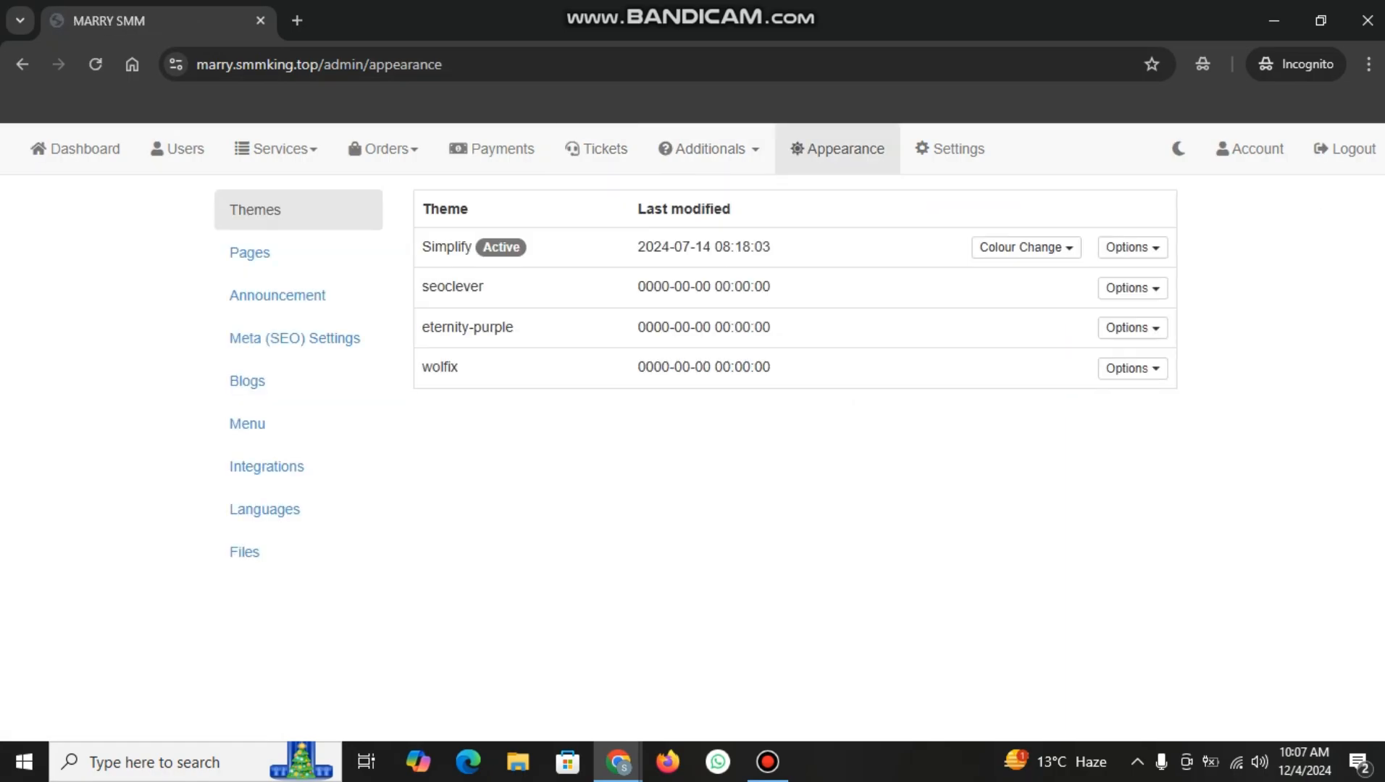
mouse_move(422, 207)
left_mouse_down()
mouse_move(507, 288)
mouse_move(421, 203)
left_mouse_up()
left_click(1026, 247)
left_click(999, 284)
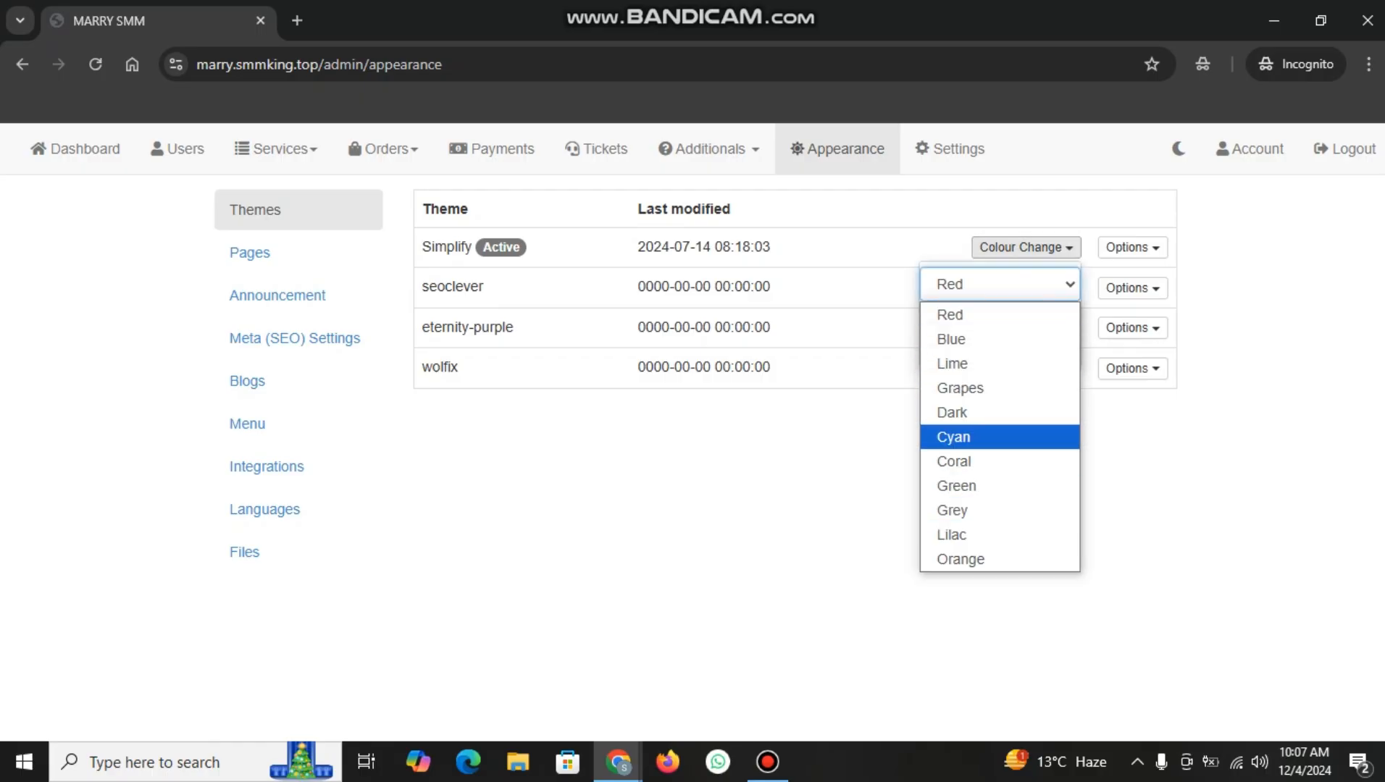
left_click(760, 500)
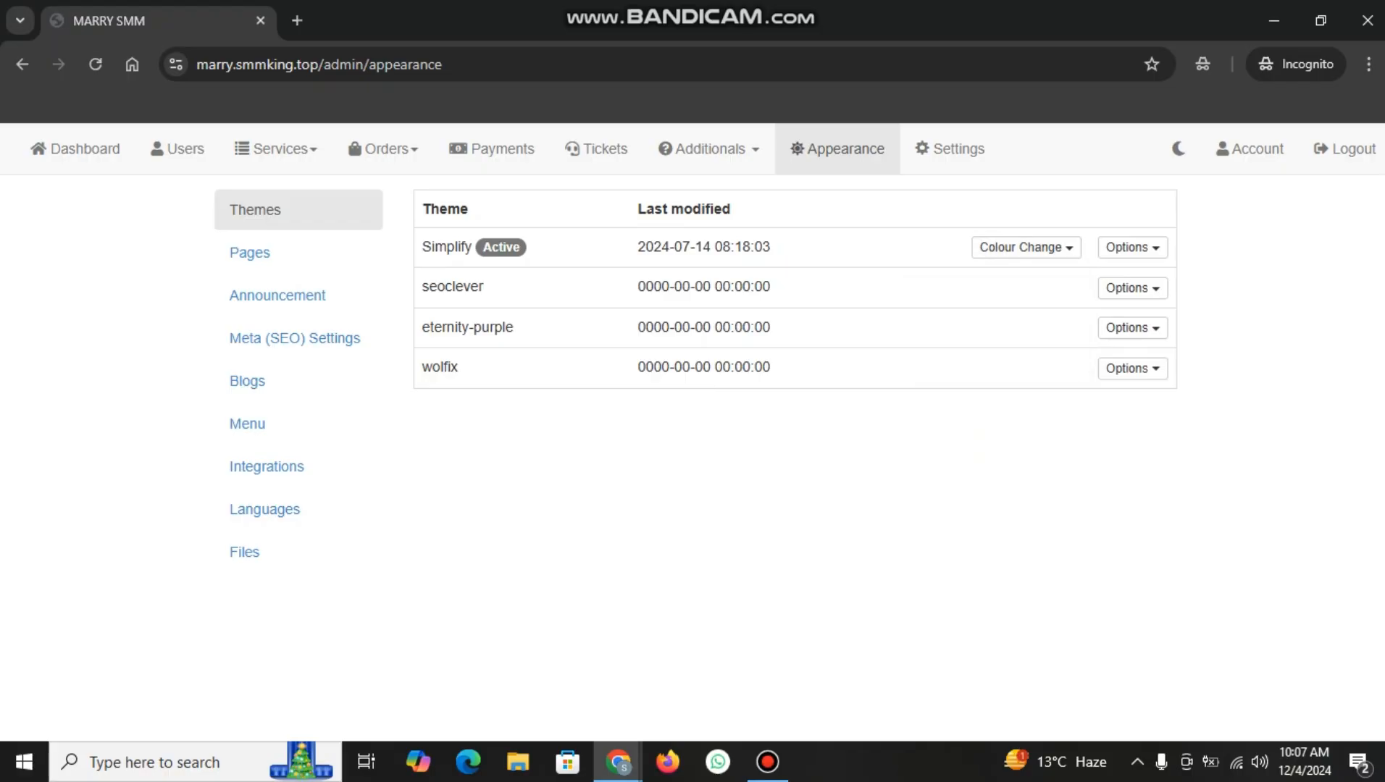
View the appearance section's list of site pages and its announcements
left_click(249, 252)
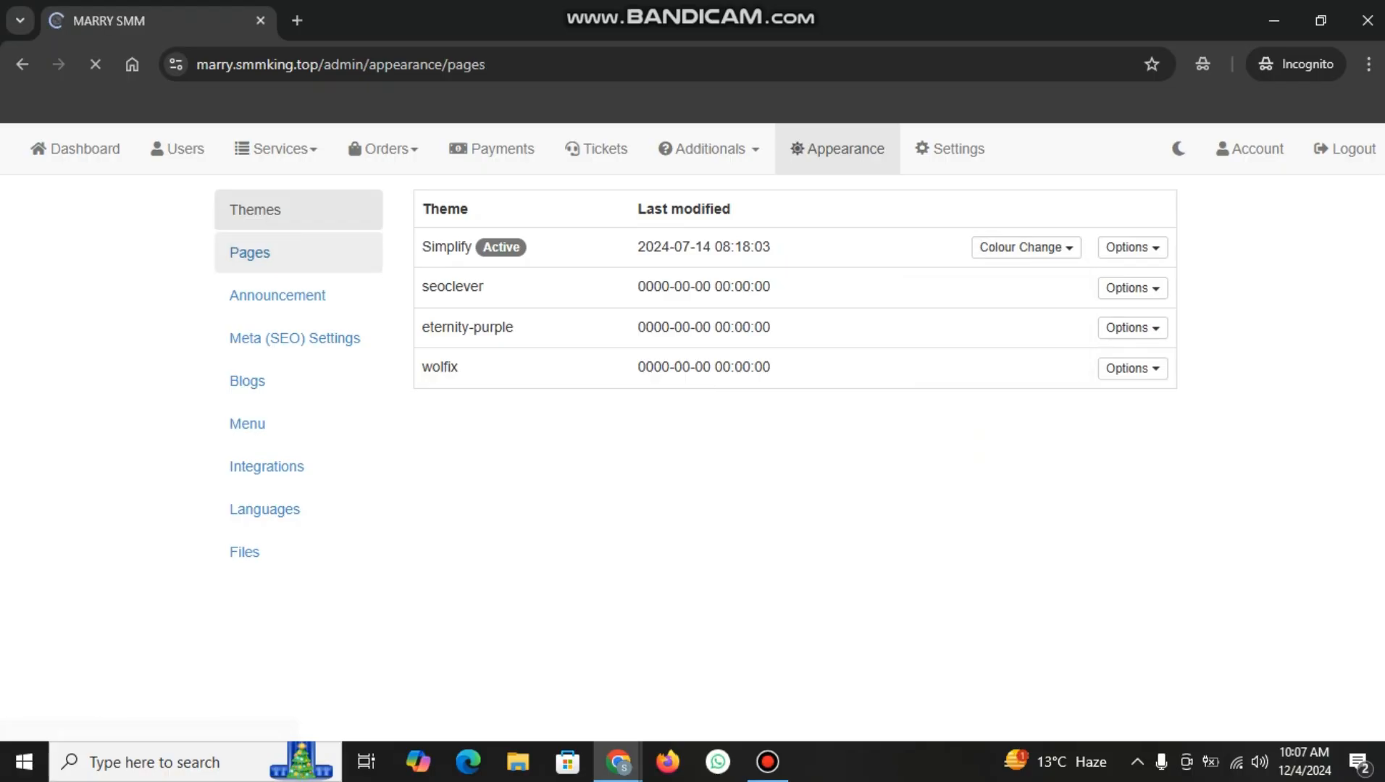
scroll(693, 457, "down", 1)
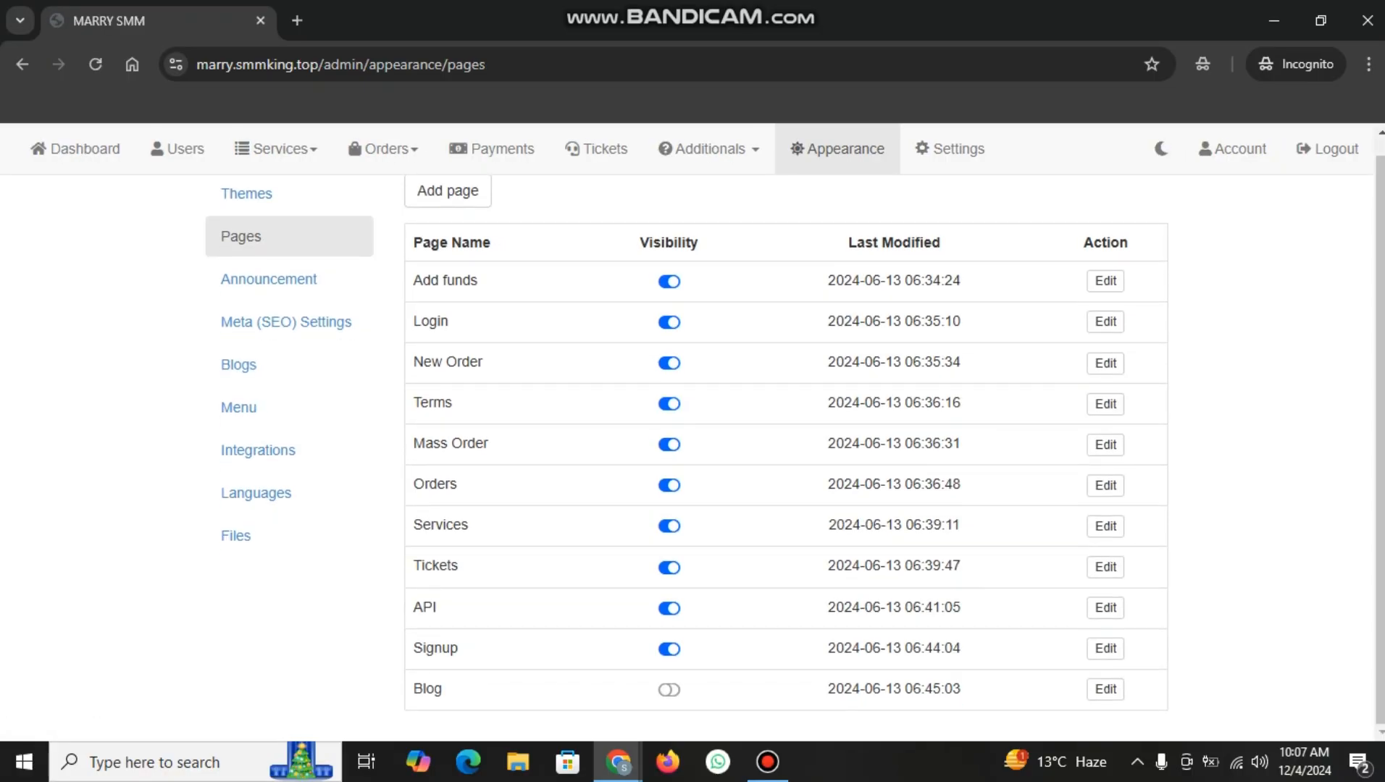
left_click(268, 280)
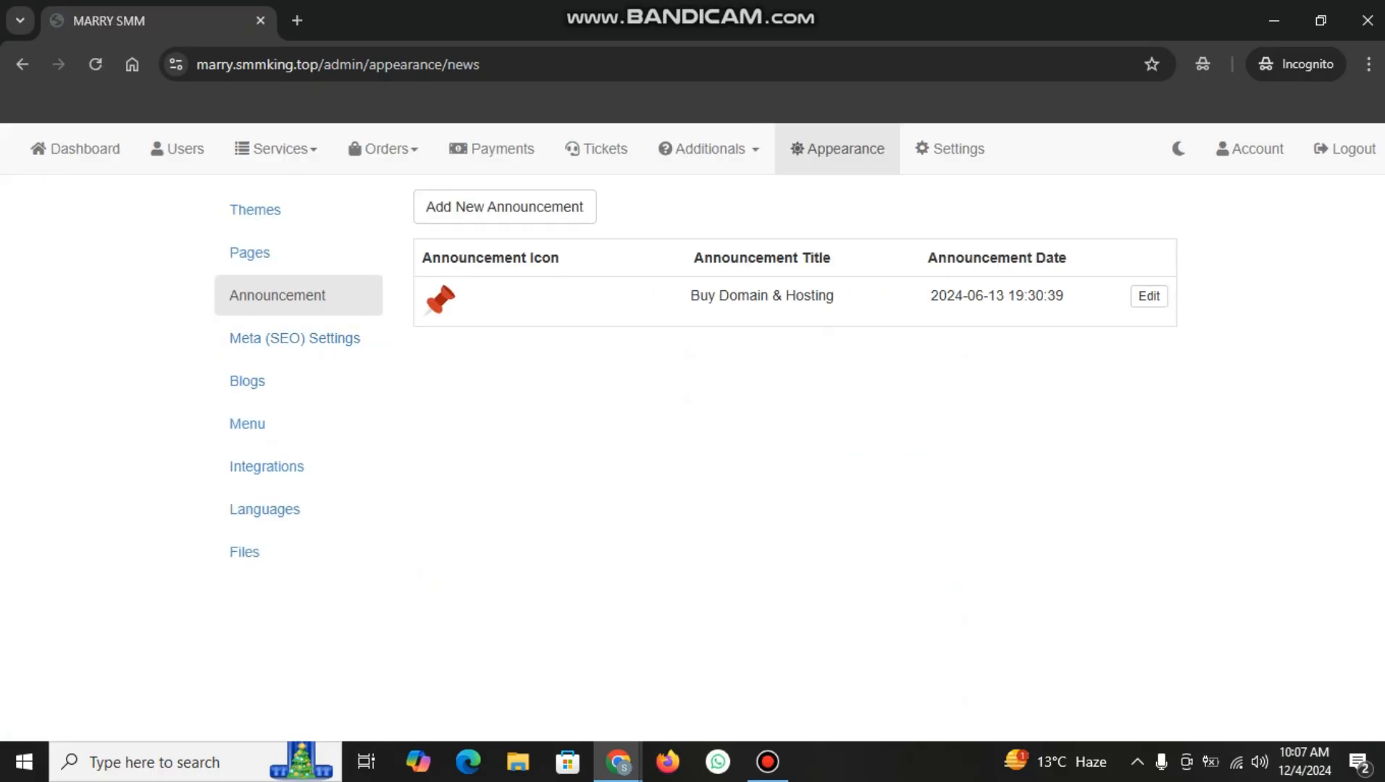
Open the Meta (SEO) settings and examine the Google title, site title, site keywords and site description fields
left_click(295, 338)
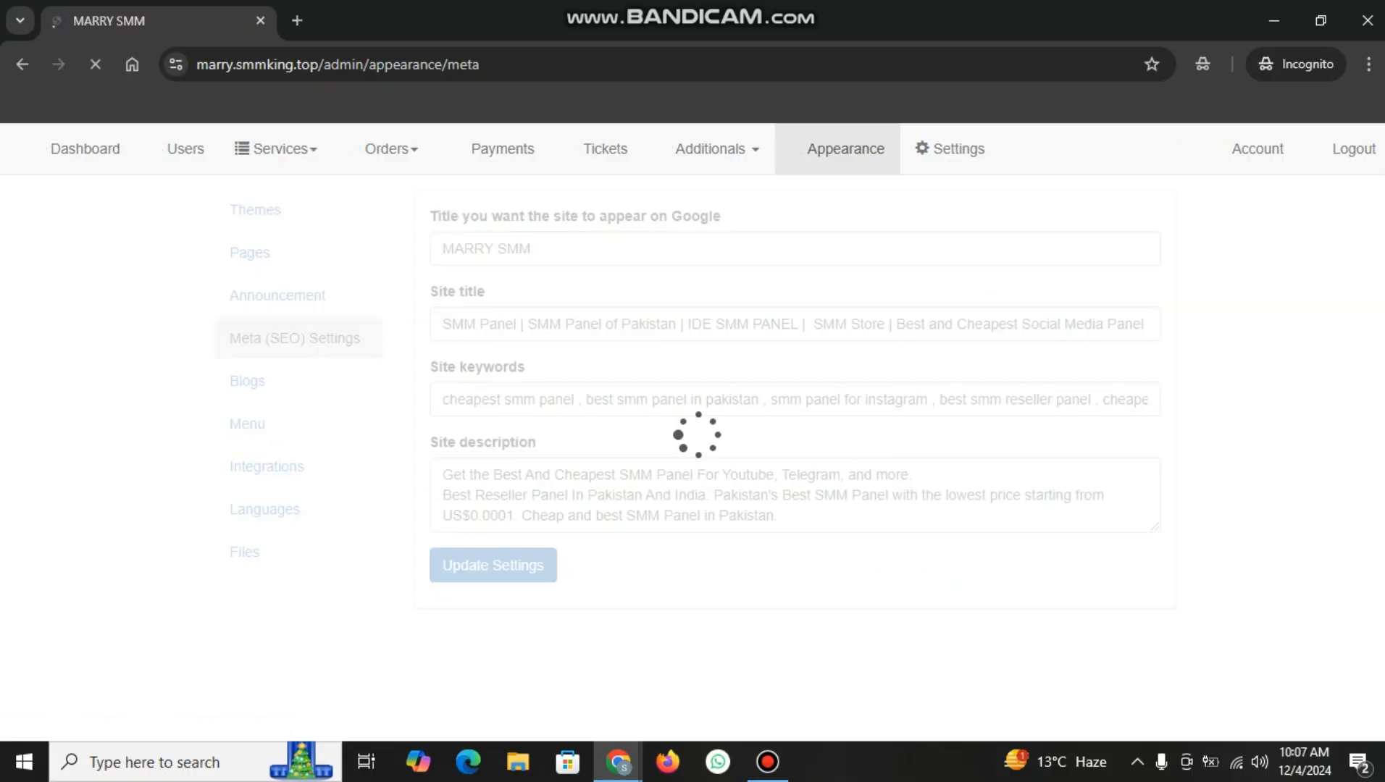
left_click(536, 249)
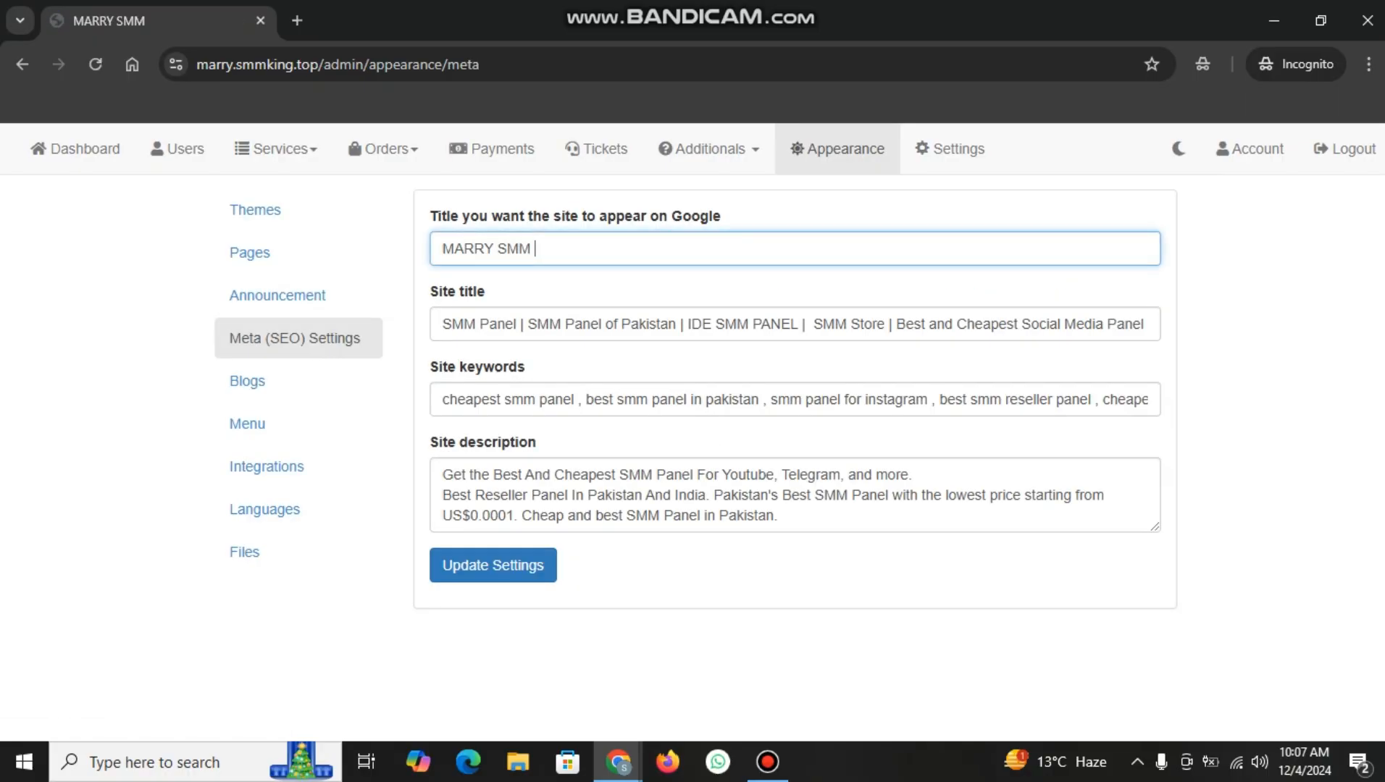
left_click_drag(721, 216, 479, 216)
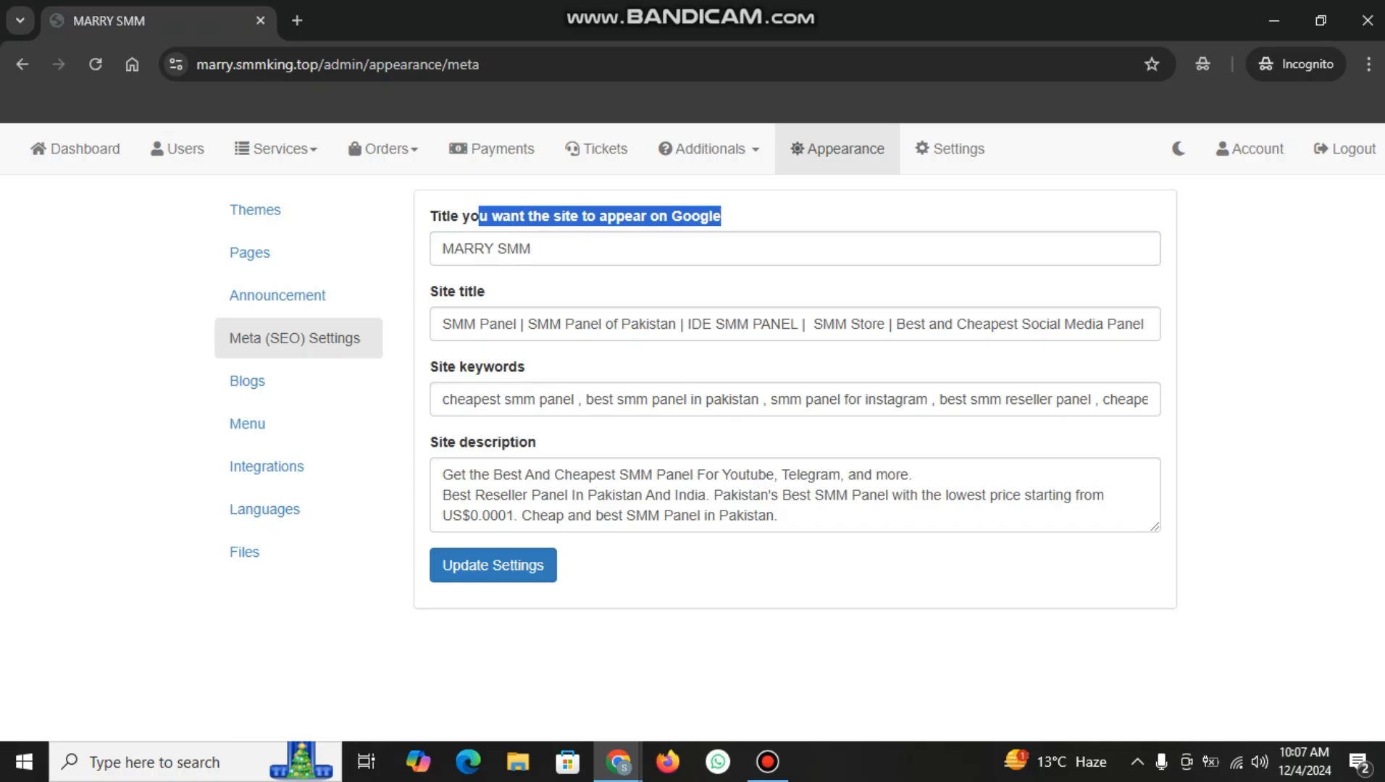
left_click_drag(430, 292, 448, 292)
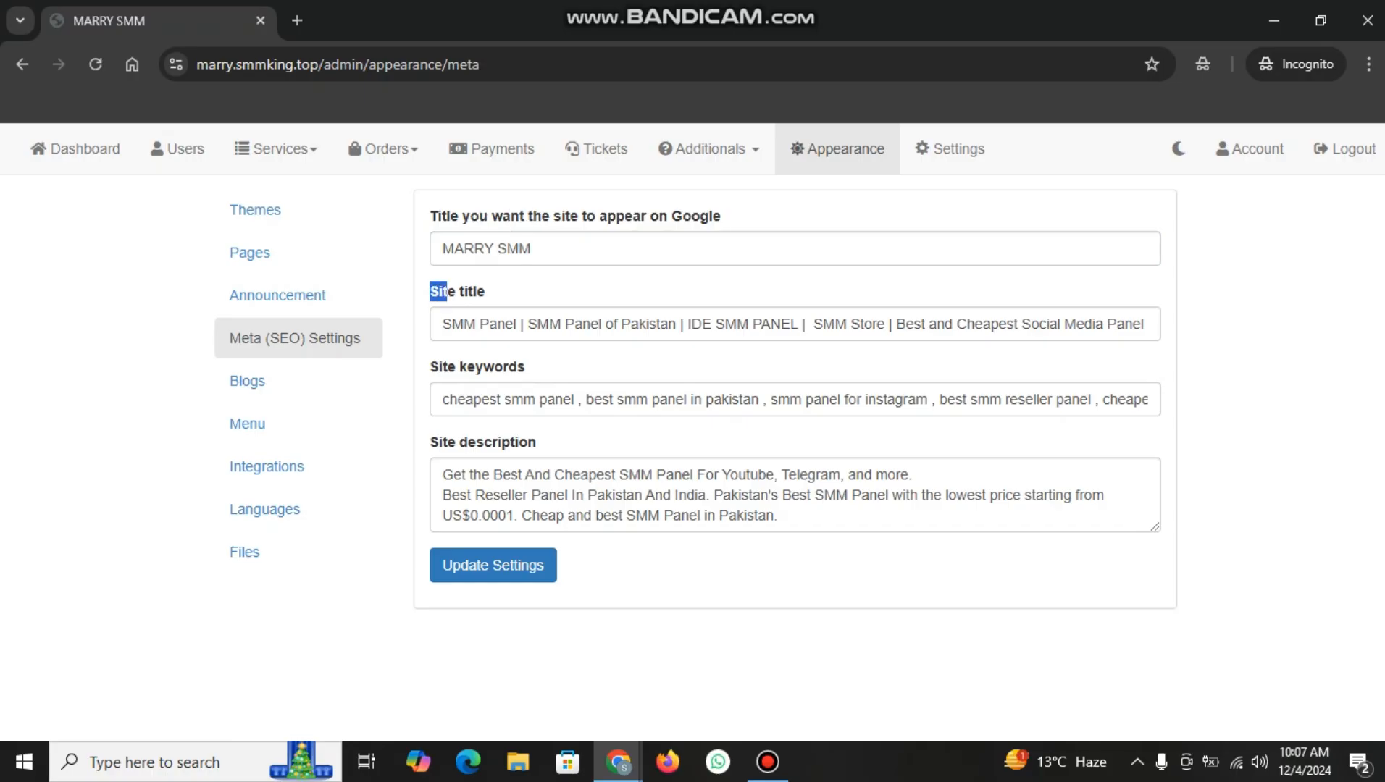
left_click_drag(526, 367, 444, 367)
left_click_drag(430, 442, 537, 443)
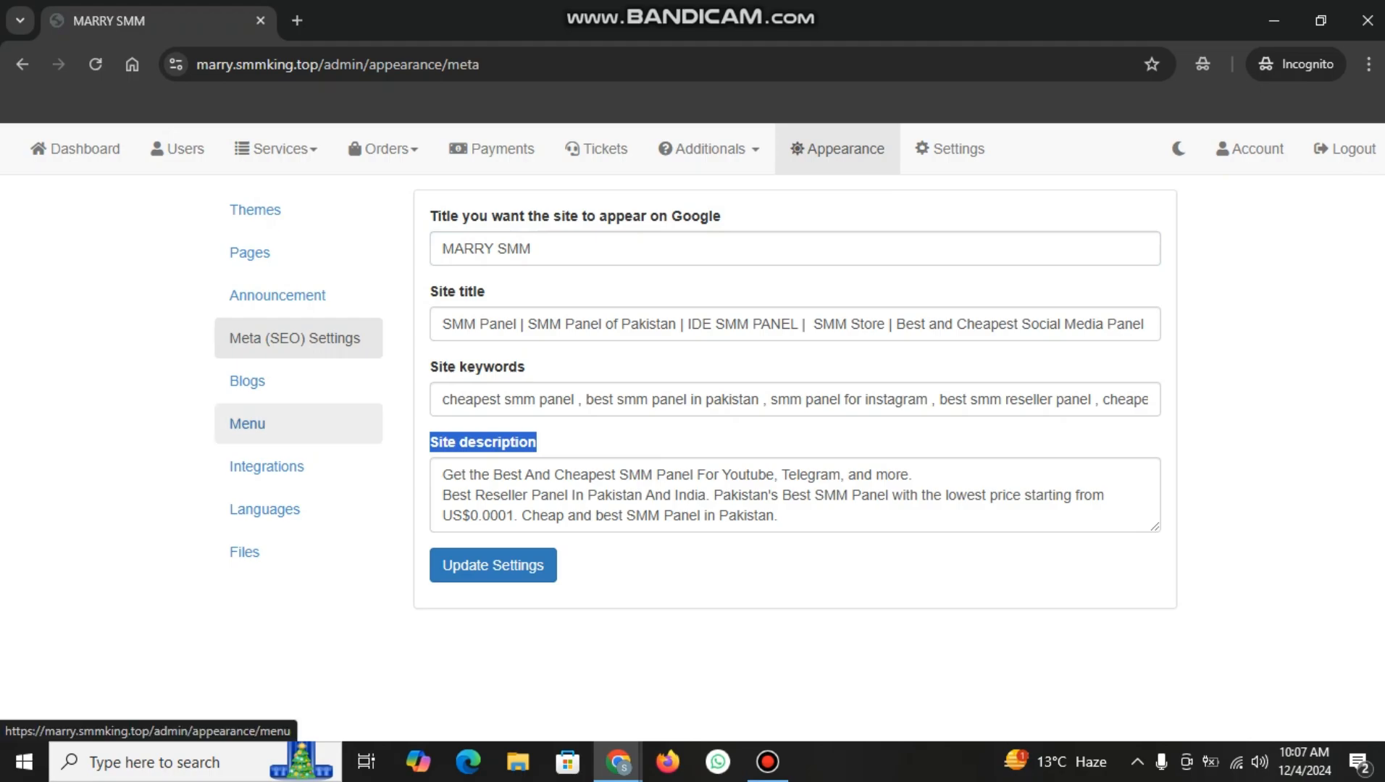
View the site menu items and the blogs page in the appearance section
left_click(247, 424)
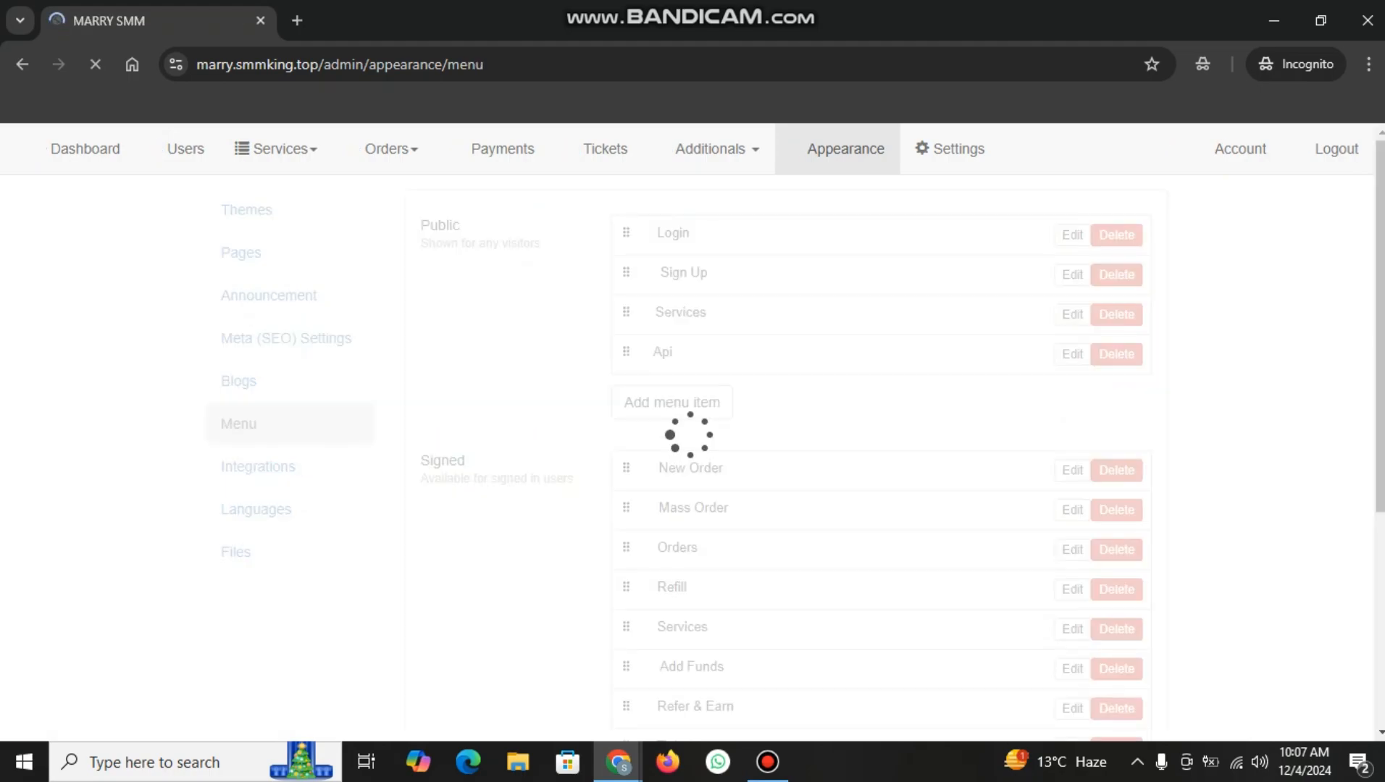
left_click(239, 381)
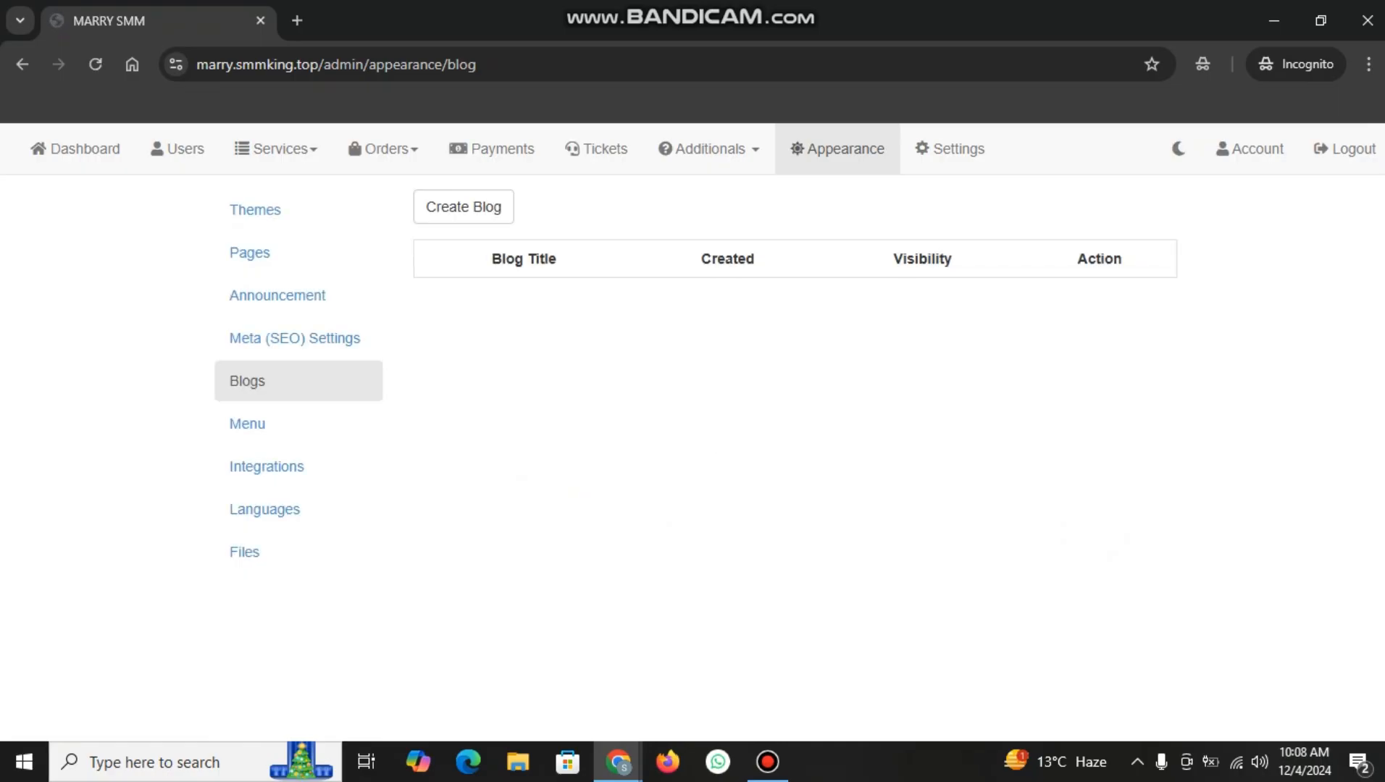
Open the integrations page and examine the active integrations, such as Google Analytics, Push alert and Tawk.to, and the other available ones
left_click(266, 467)
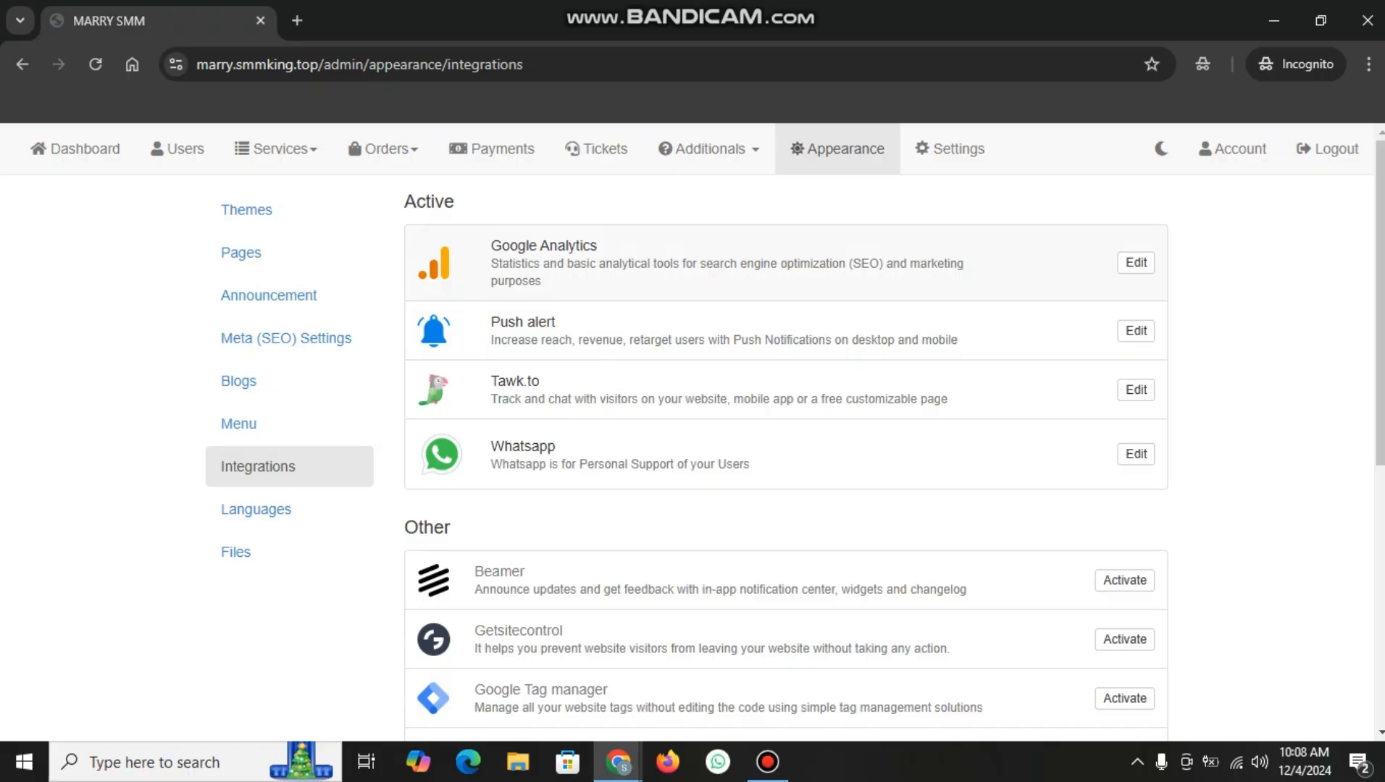
left_click_drag(597, 246, 463, 250)
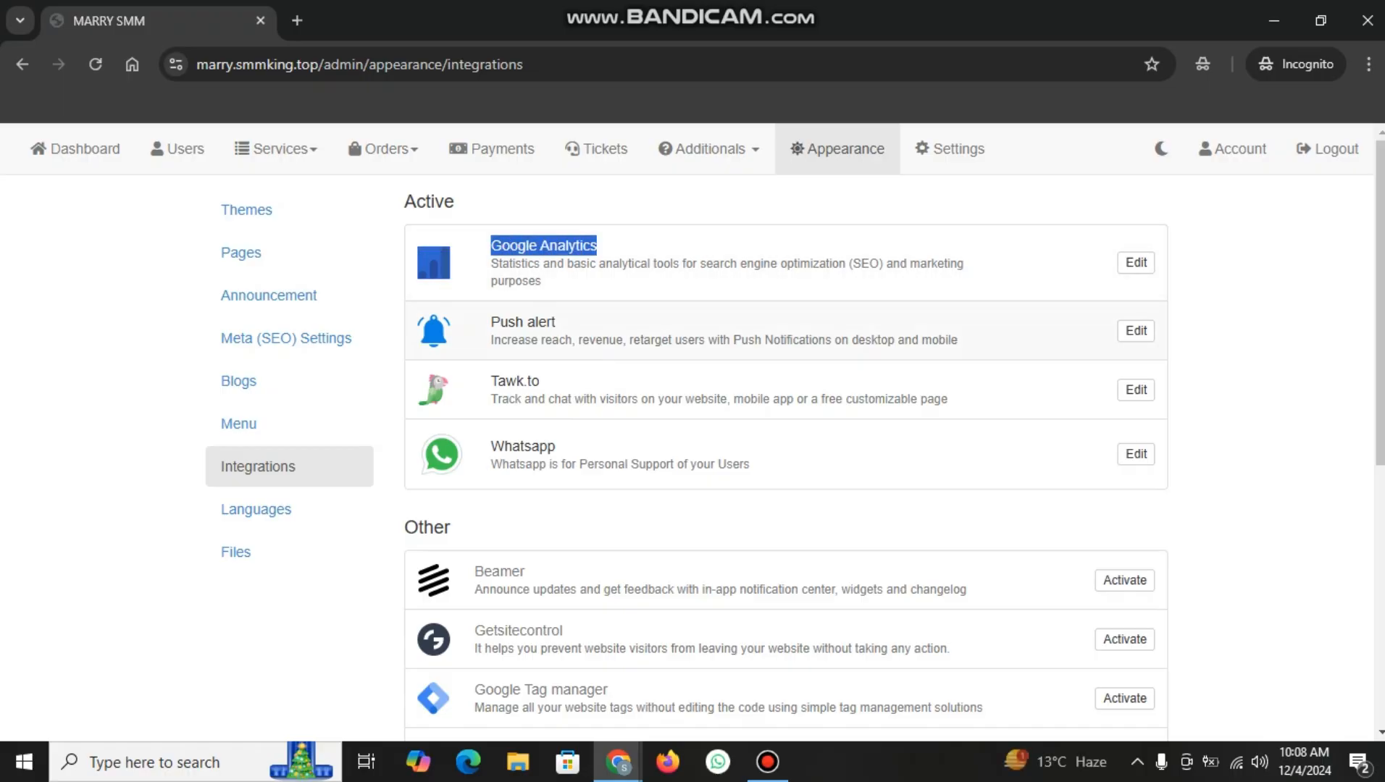
left_click_drag(557, 323, 491, 323)
left_click_drag(548, 399, 491, 381)
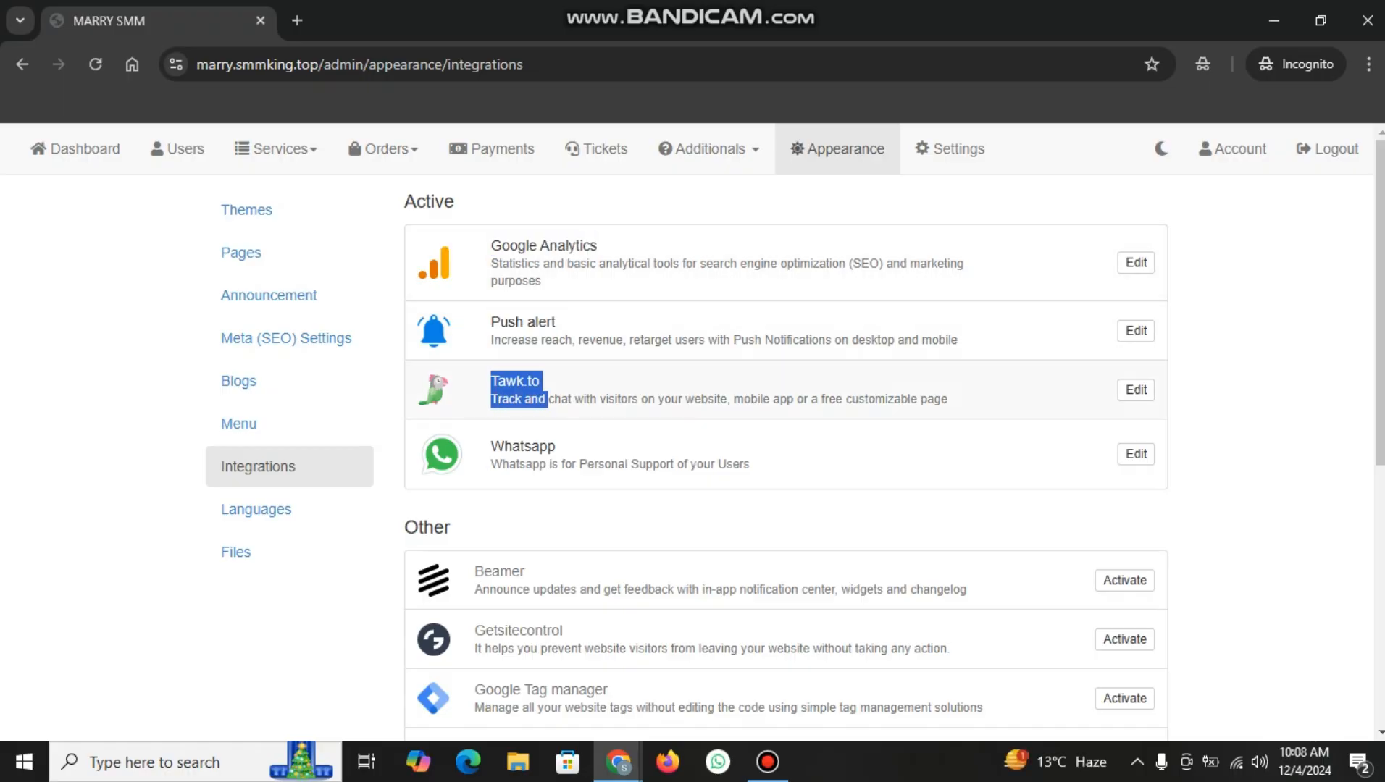
scroll(786, 457, "down", 7)
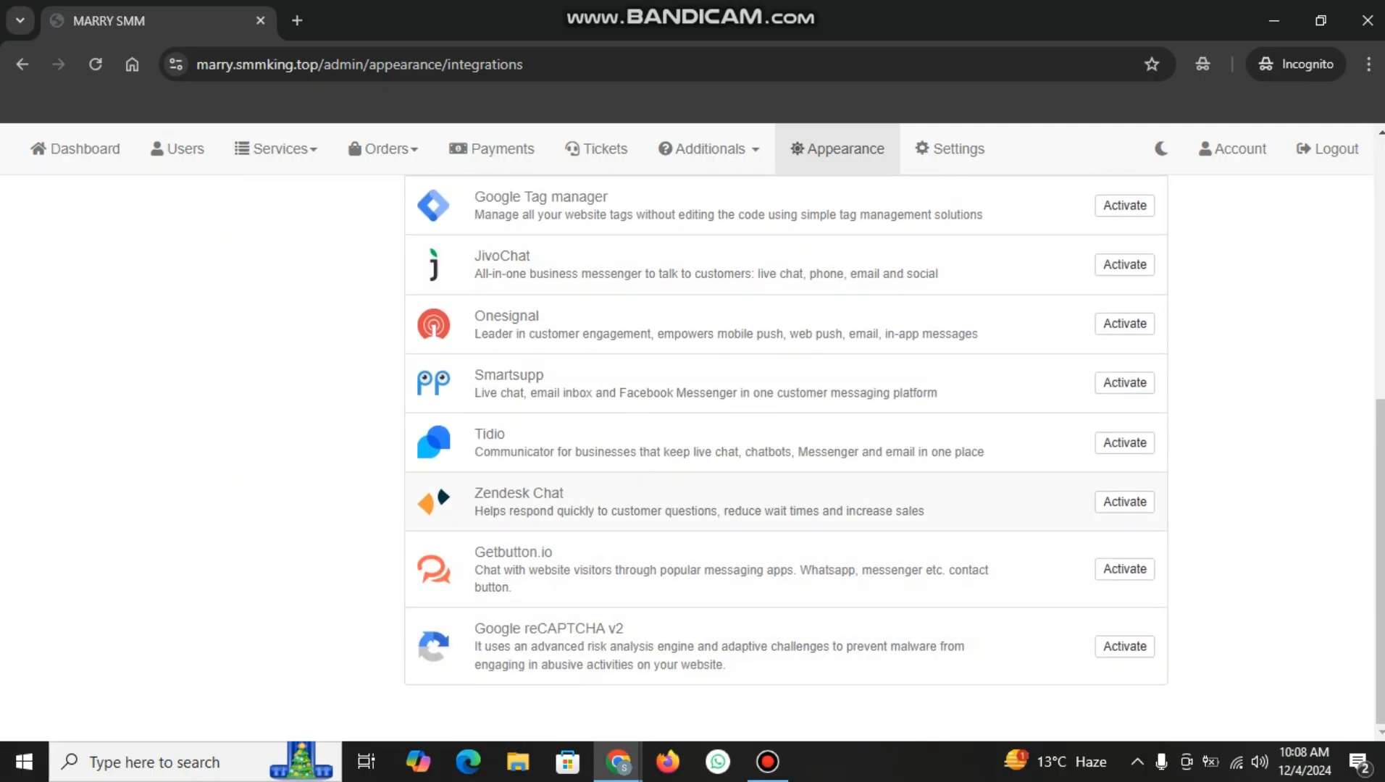
scroll(786, 456, "up", 5)
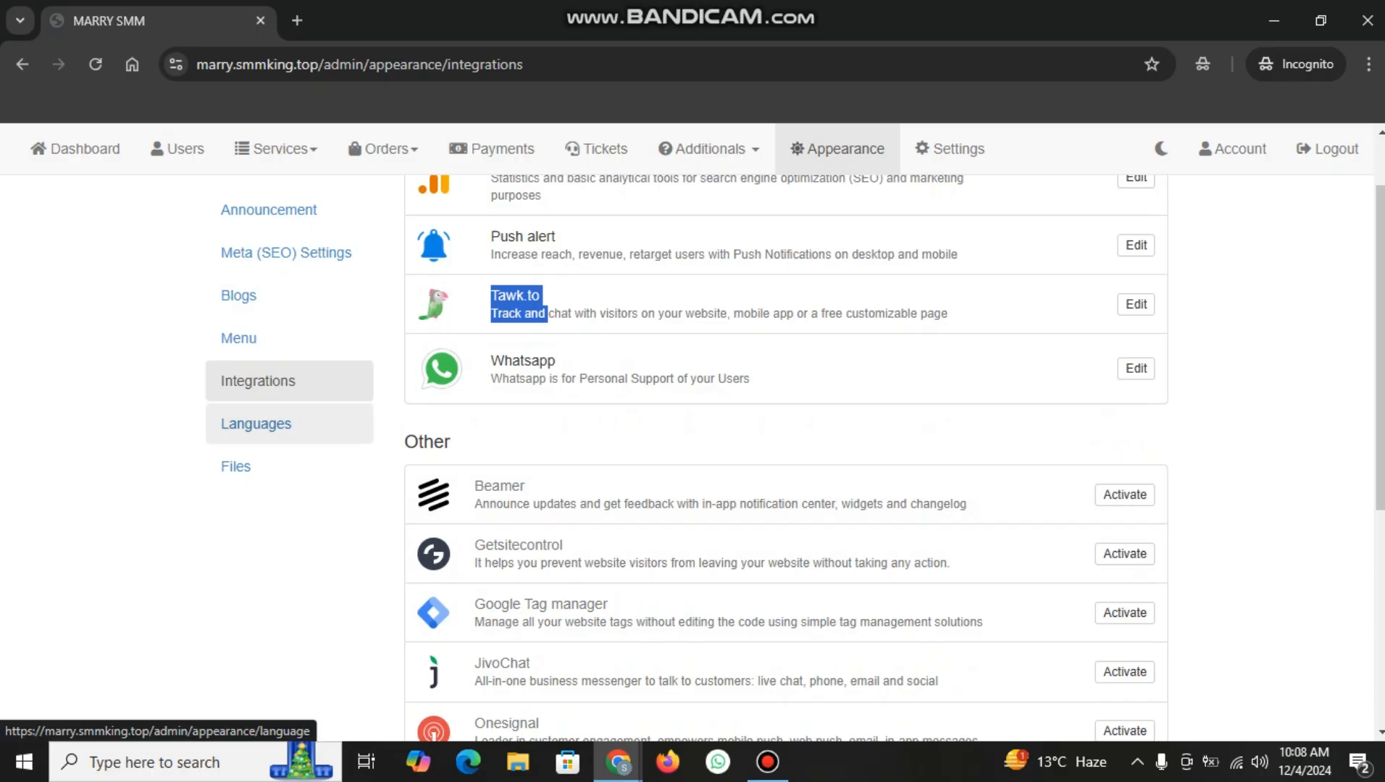
View the site languages and the uploaded files page in the appearance section
left_click(256, 423)
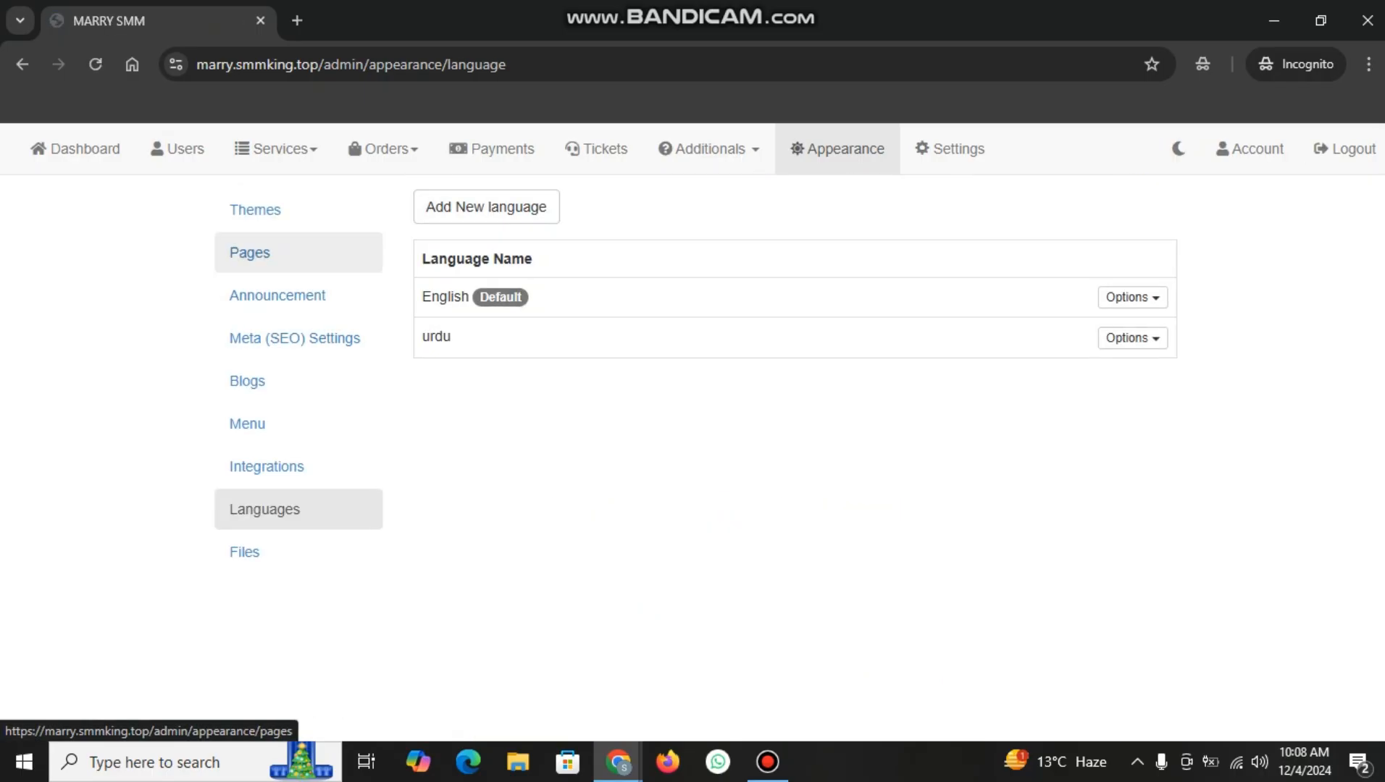
left_click(244, 552)
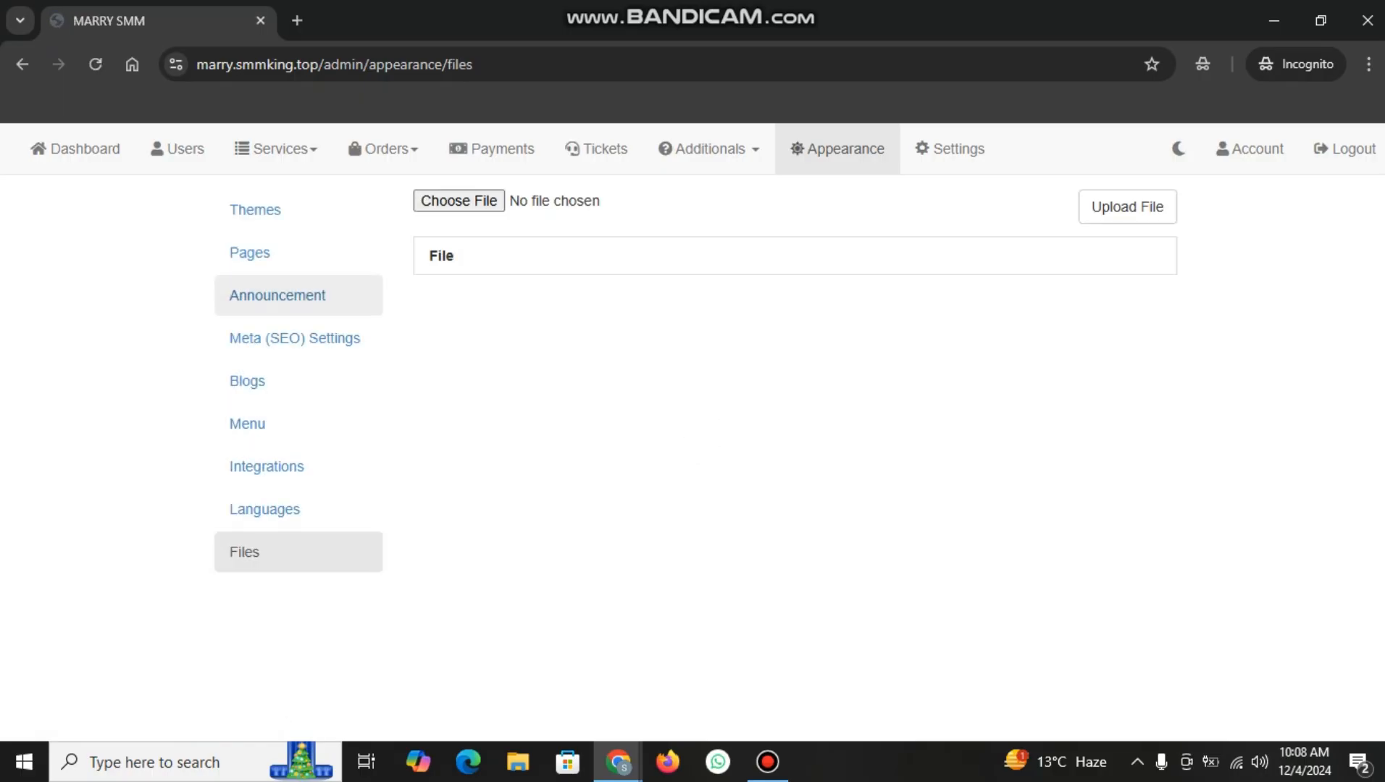
Go to the general settings, find the site logo option and compare it with the logo shown on marry.smmking.top in a new tab
left_click(950, 149)
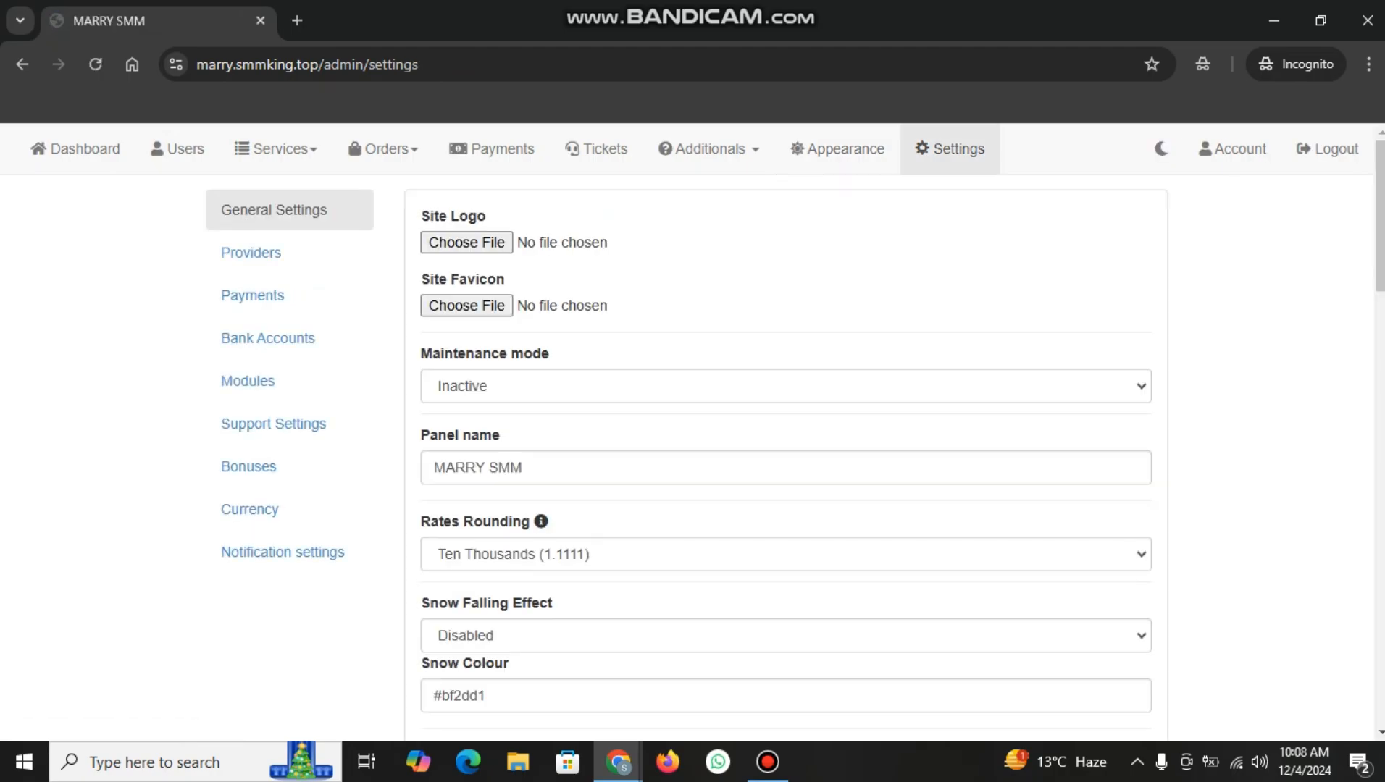
left_click_drag(422, 217, 487, 217)
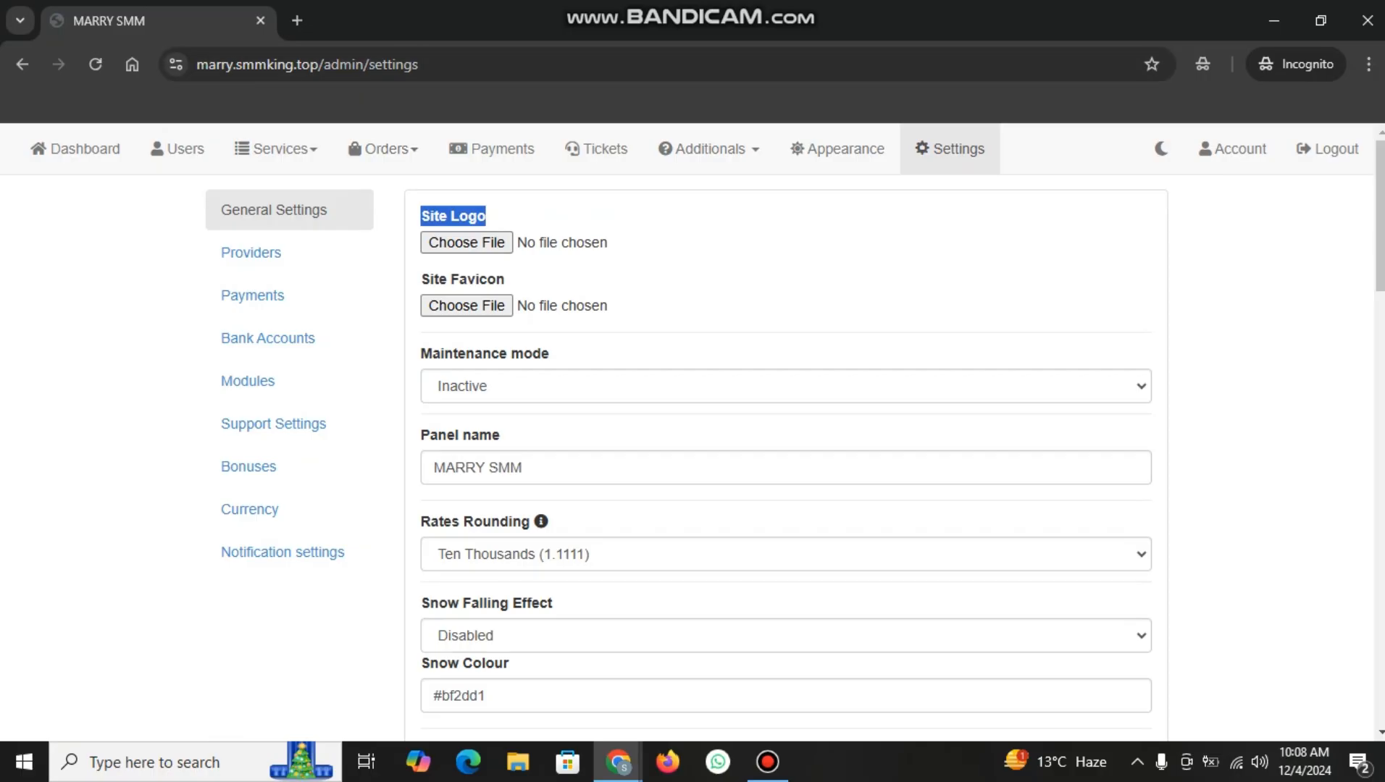
key("ctrl+t")
type("m")
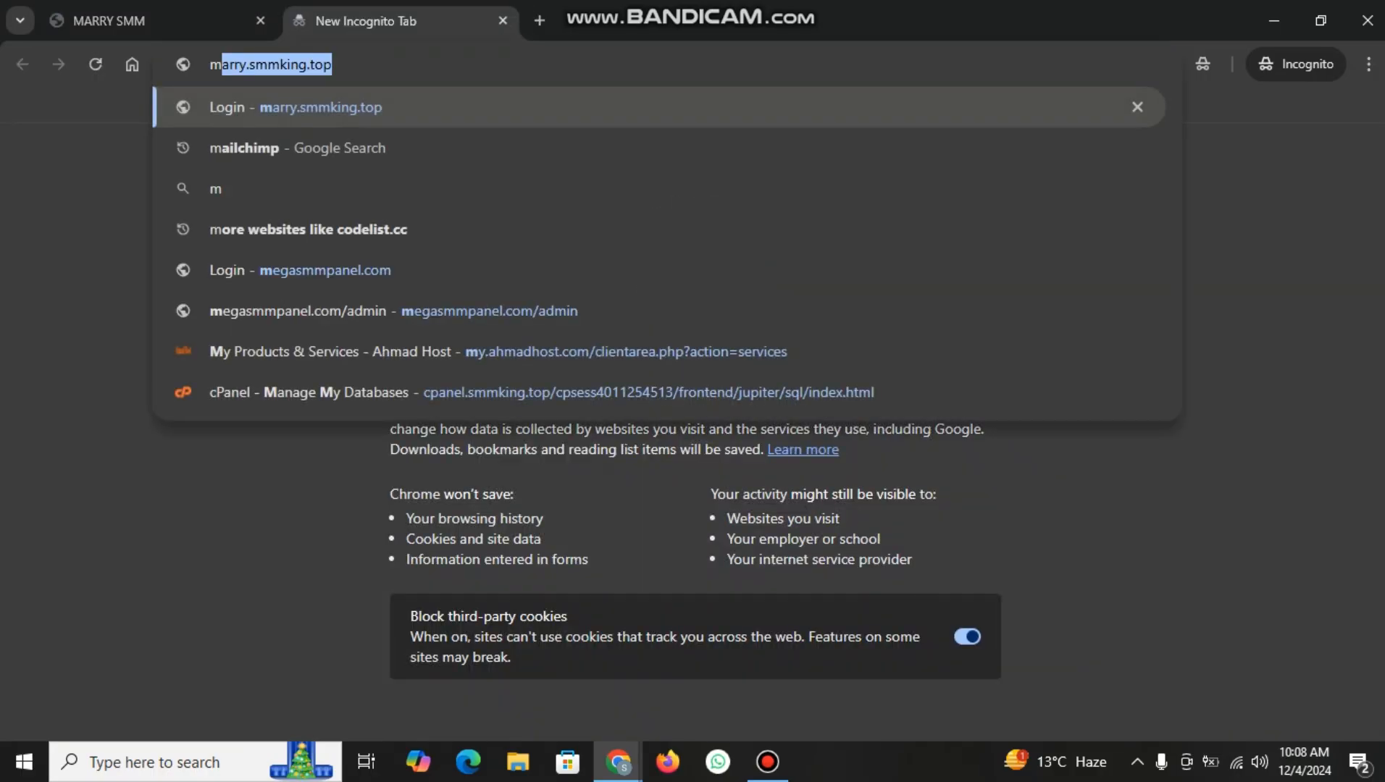
key("Return")
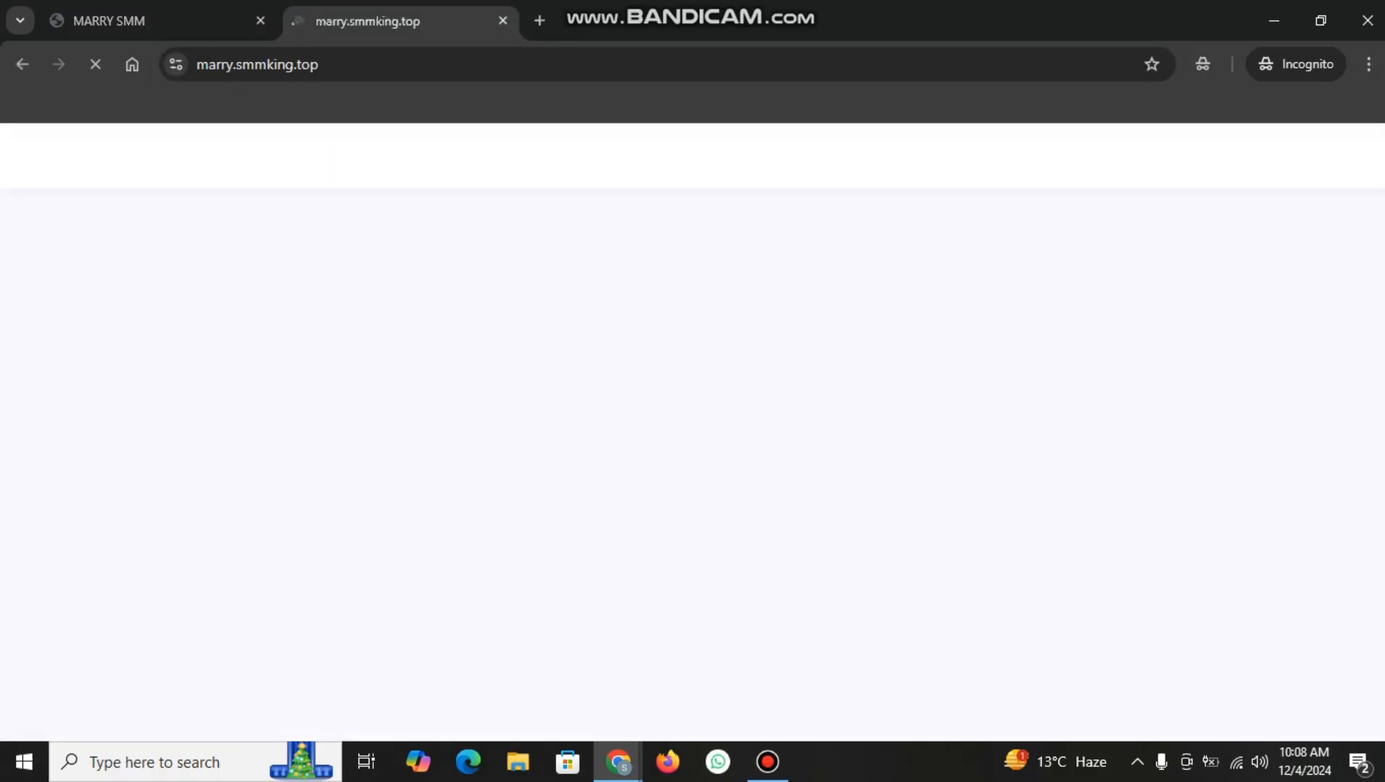
left_click_drag(49, 156, 202, 156)
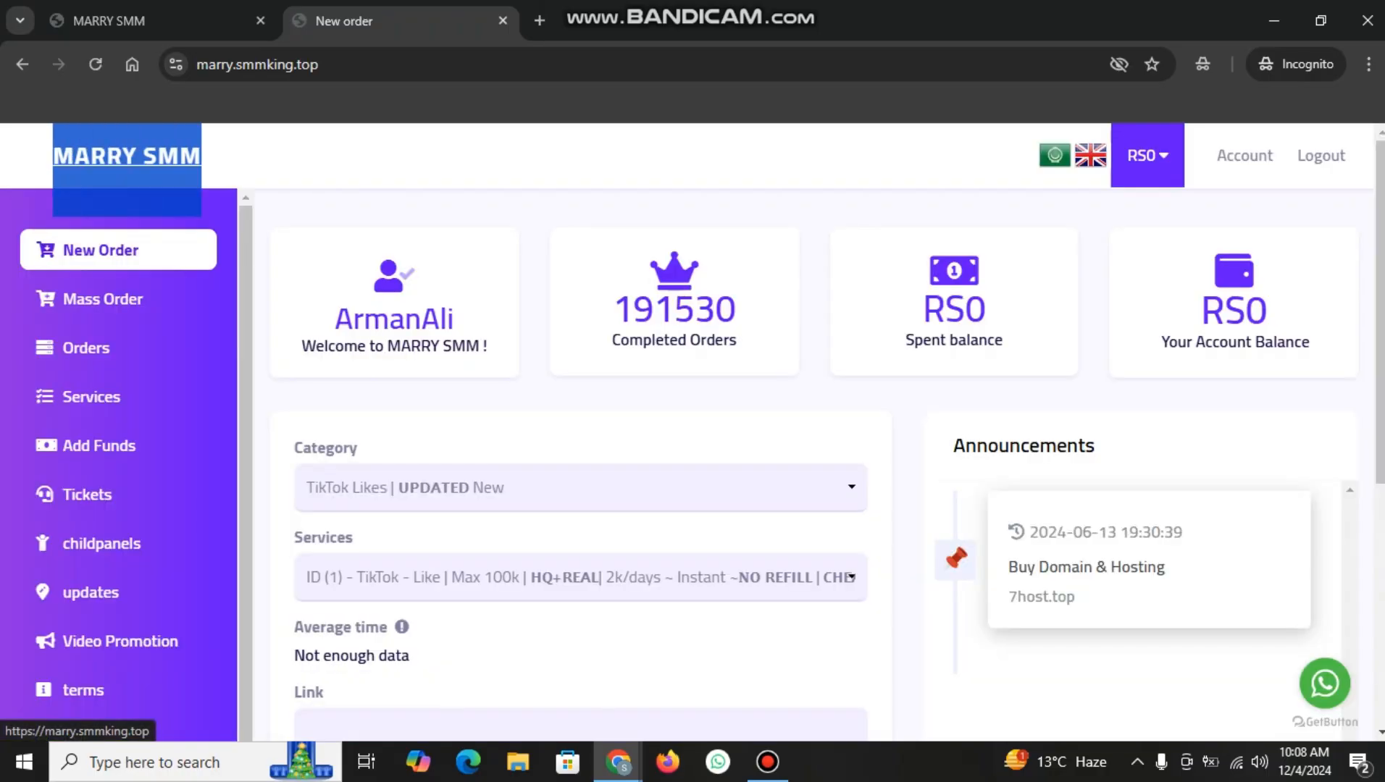
left_click(156, 21)
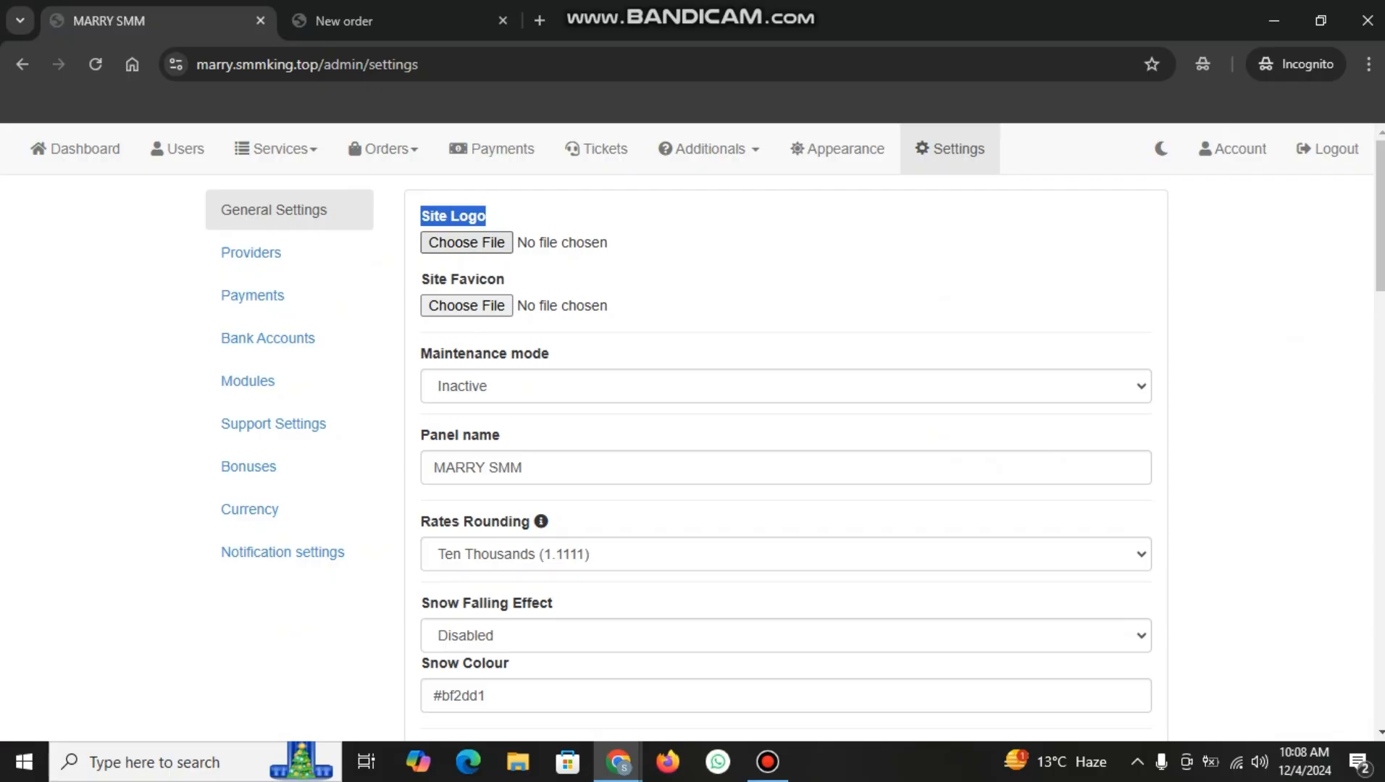
left_click(395, 21)
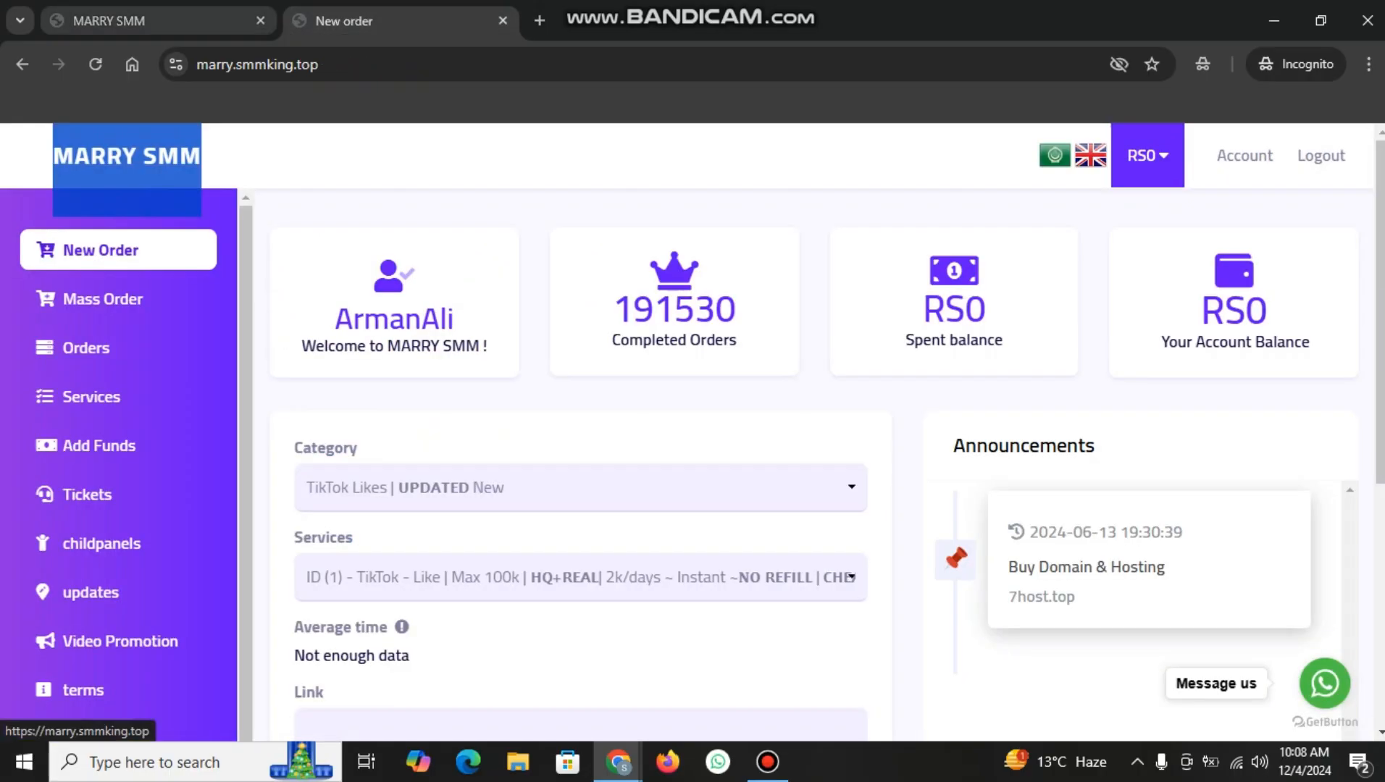
left_click(156, 21)
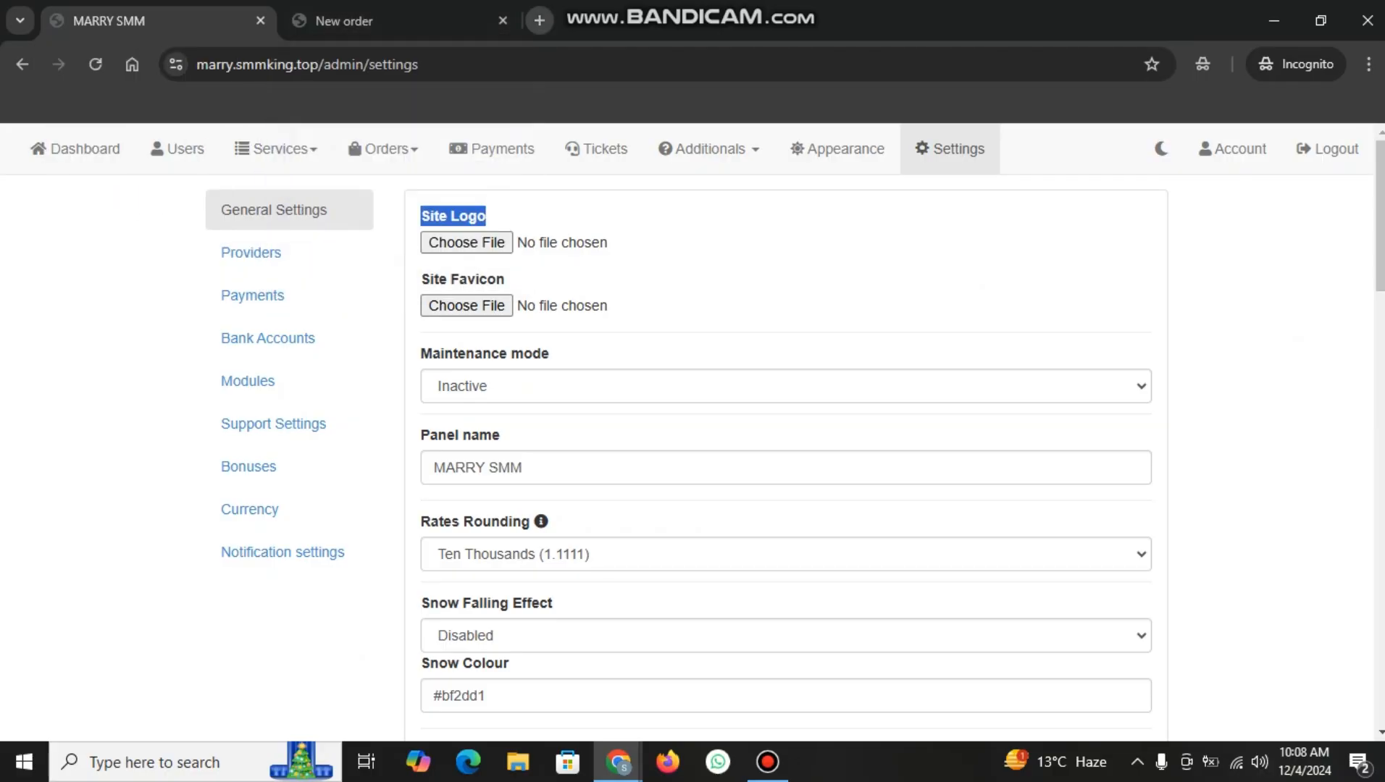
Open smmking.top in another new tab, view its home page, close that tab and return to the admin settings
left_click(540, 20)
type("smmking.top")
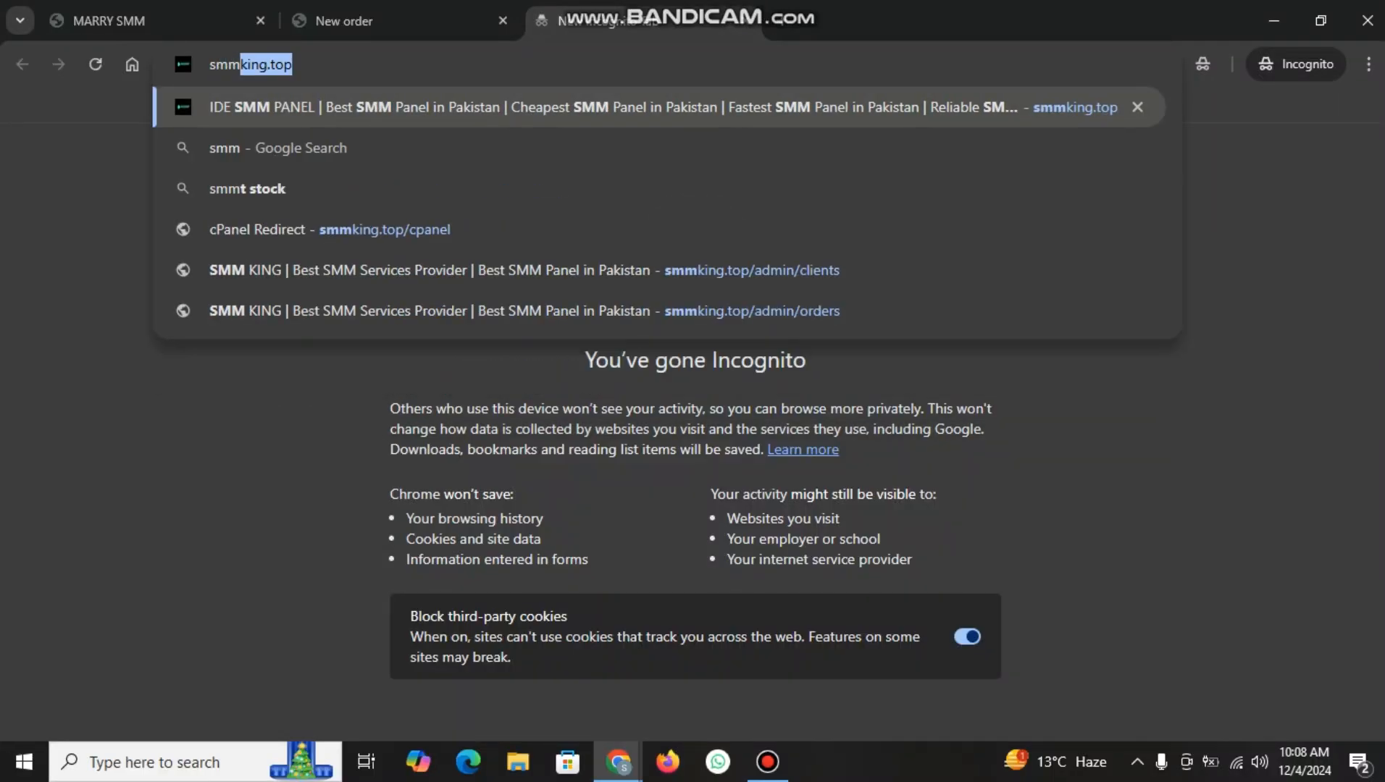
key("Return")
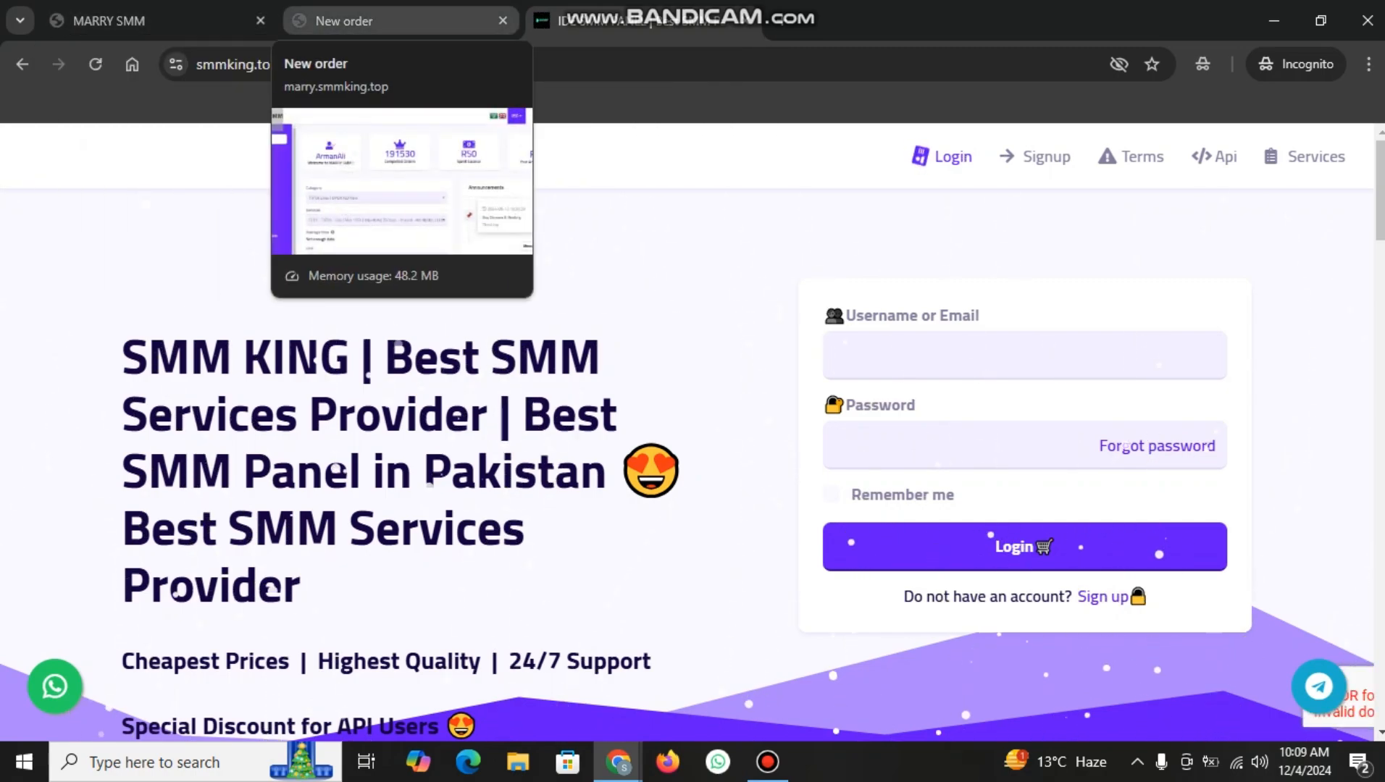
key("ctrl+w")
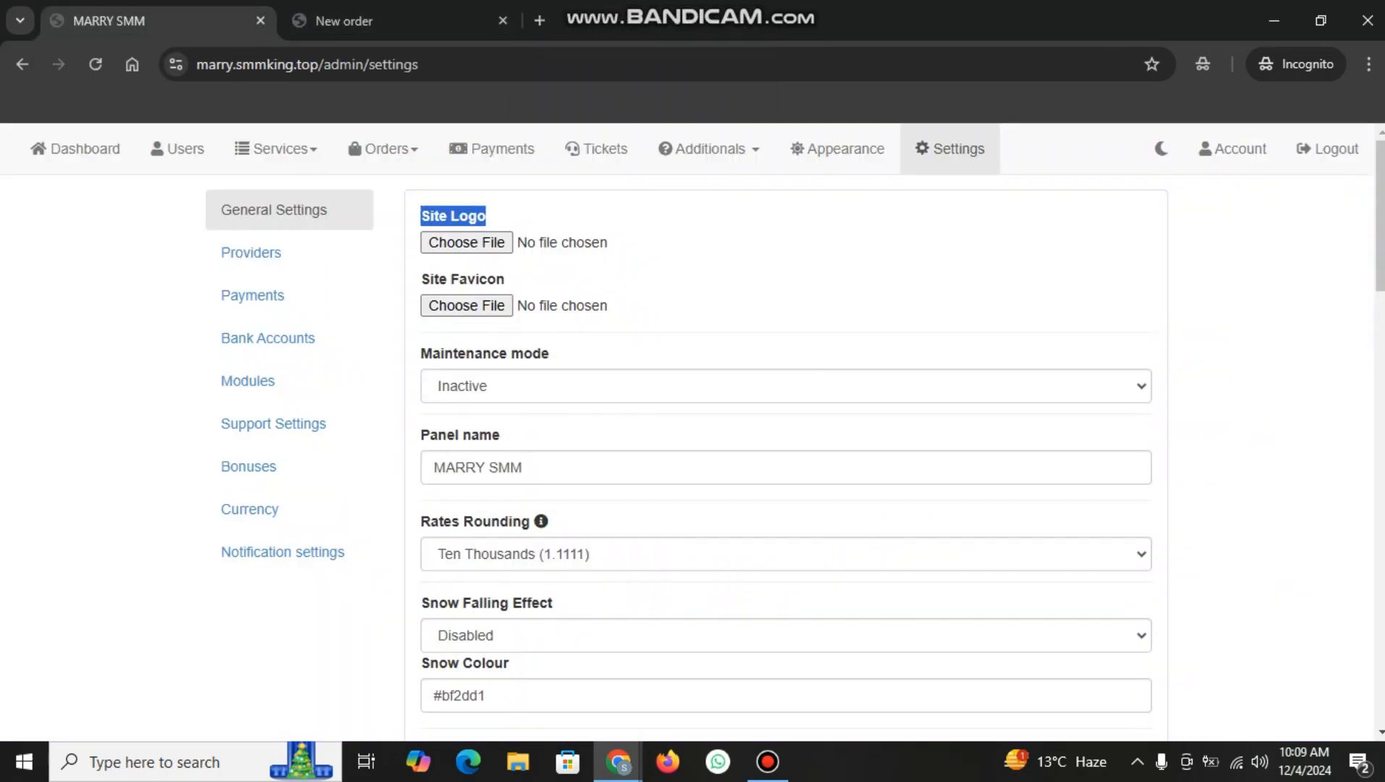
Examine the maintenance mode choices in the general settings, leave it inactive and look at the panel name, rounding and snow effect settings
scroll(786, 457, "down", 1)
left_click(785, 285)
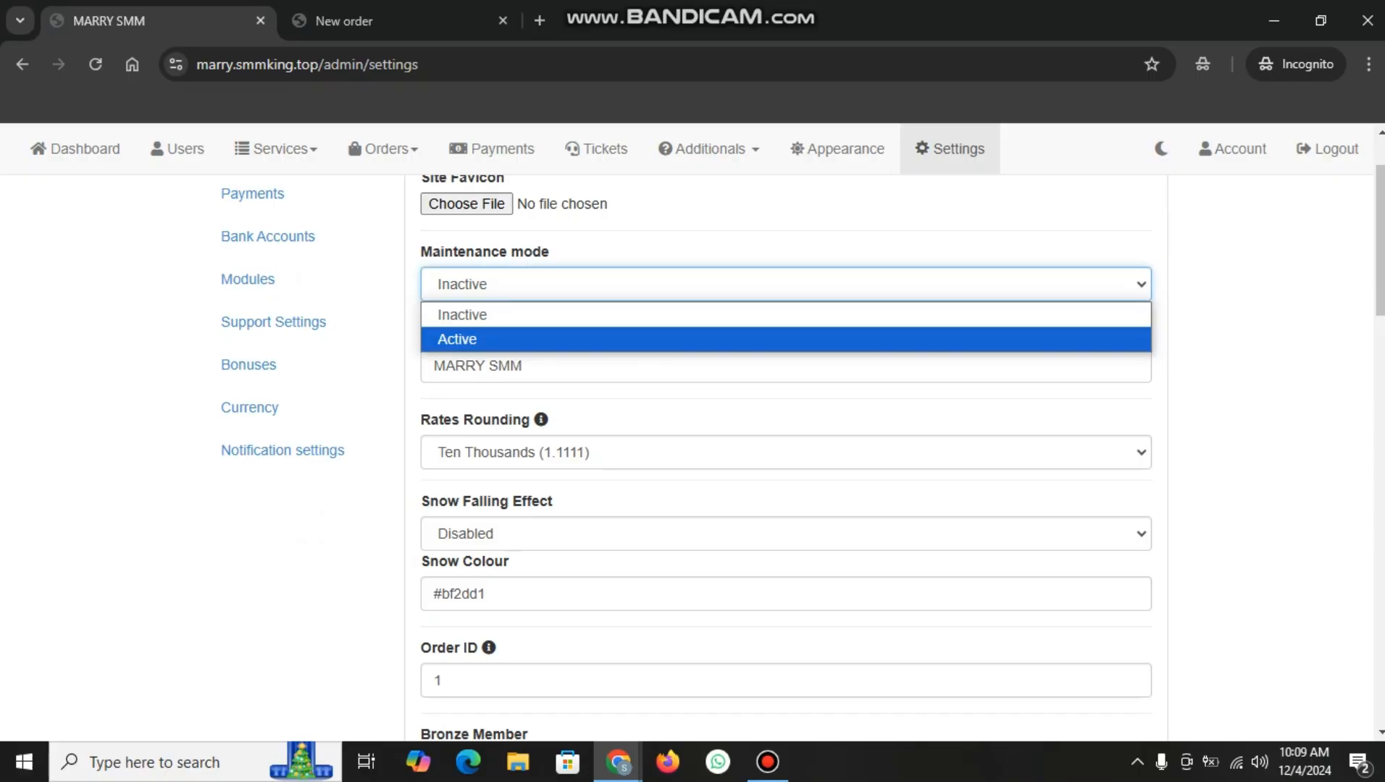
left_click(1261, 348)
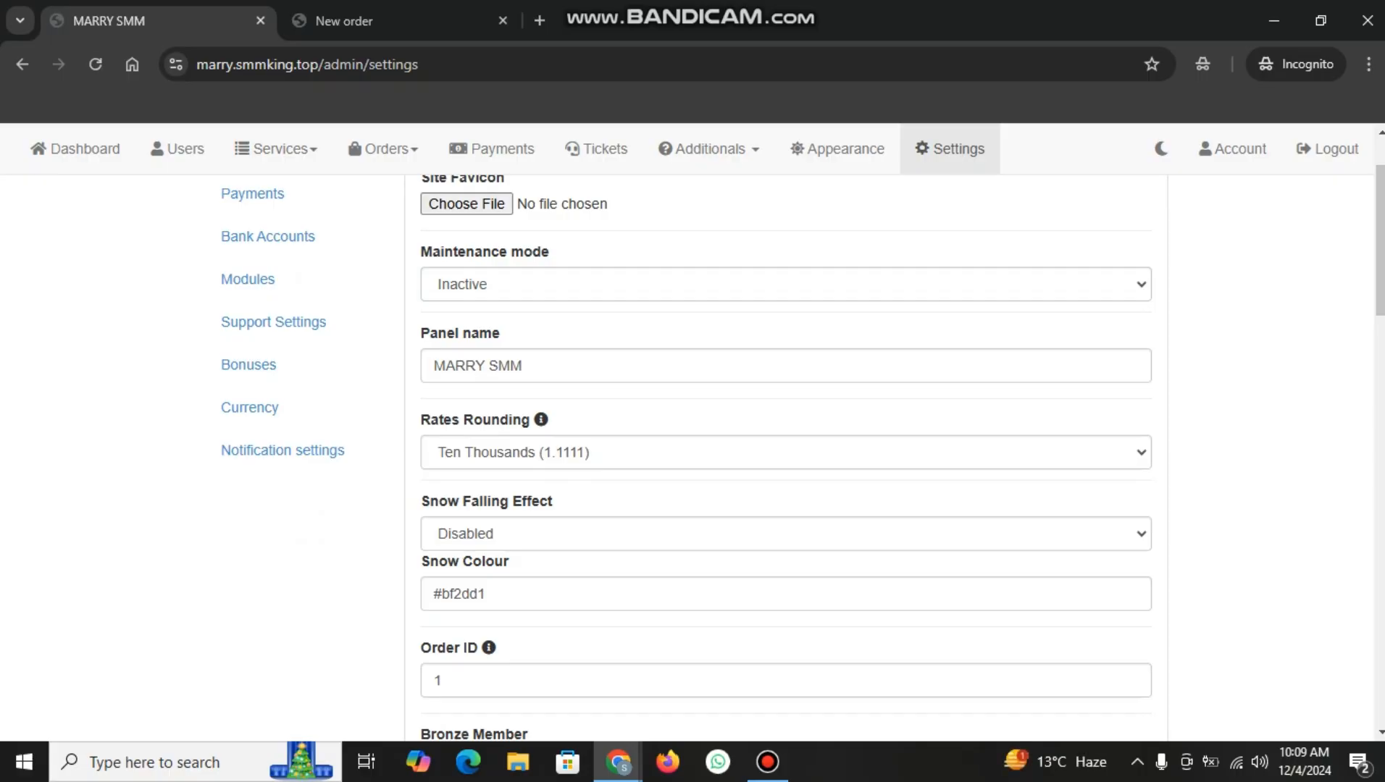
scroll(786, 456, "down", 1)
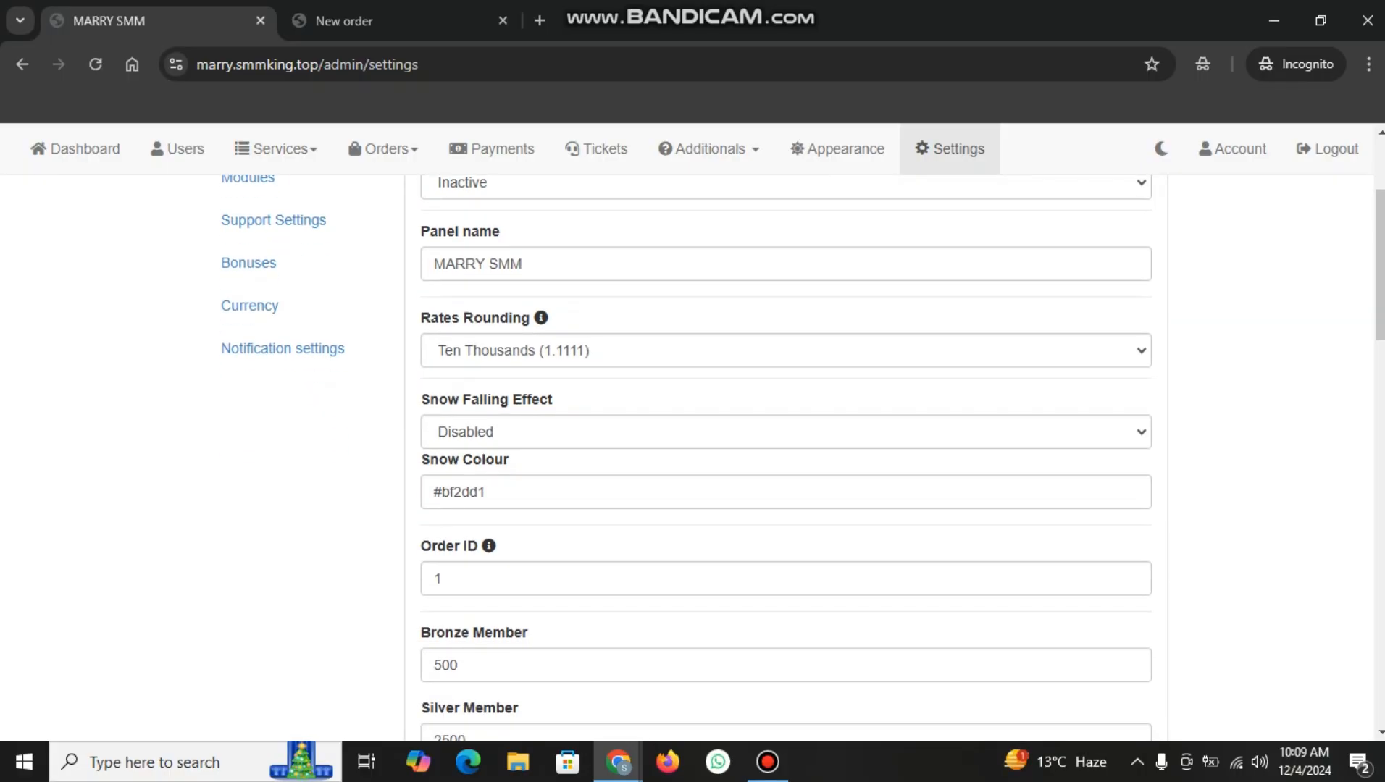
Enable the snow falling effect in the general settings and update the settings
left_click(786, 433)
left_click(786, 486)
scroll(786, 456, "down", 15)
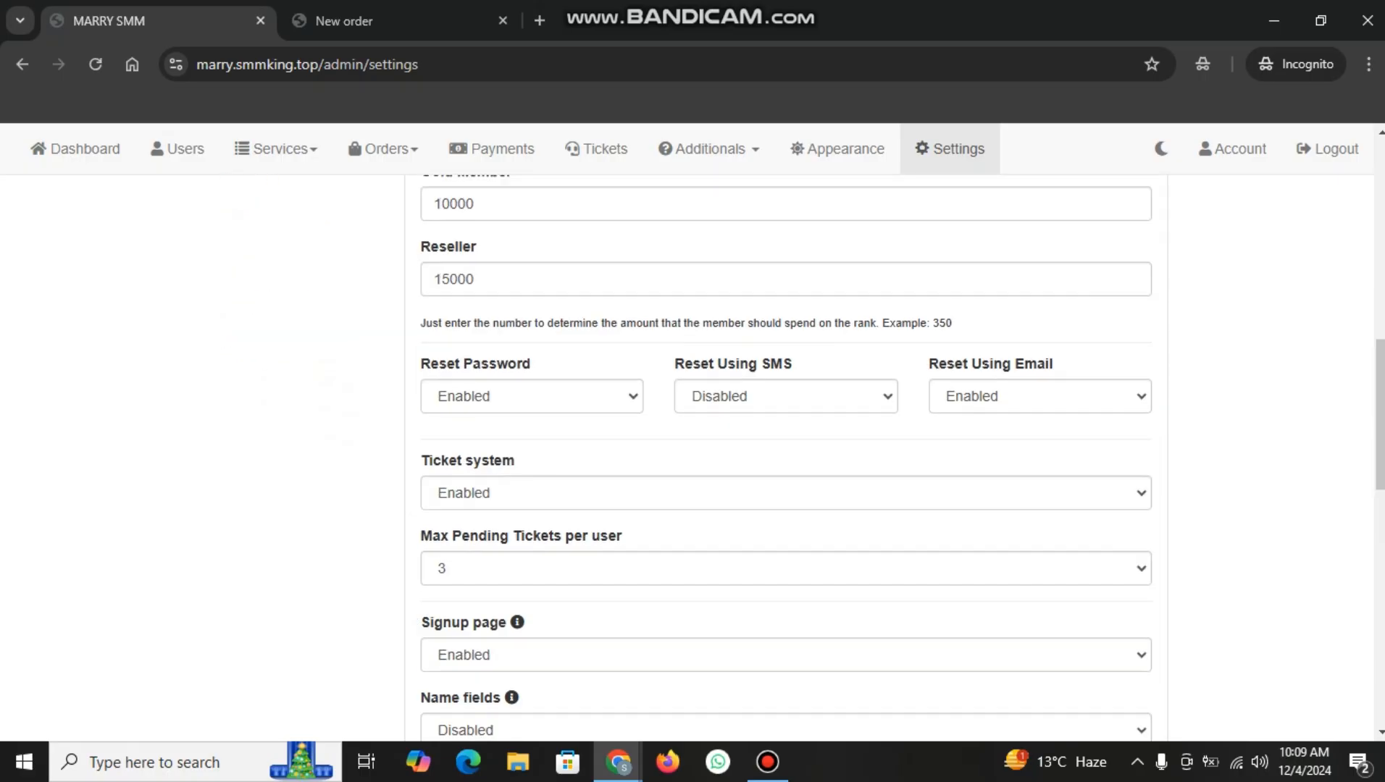
left_click(484, 642)
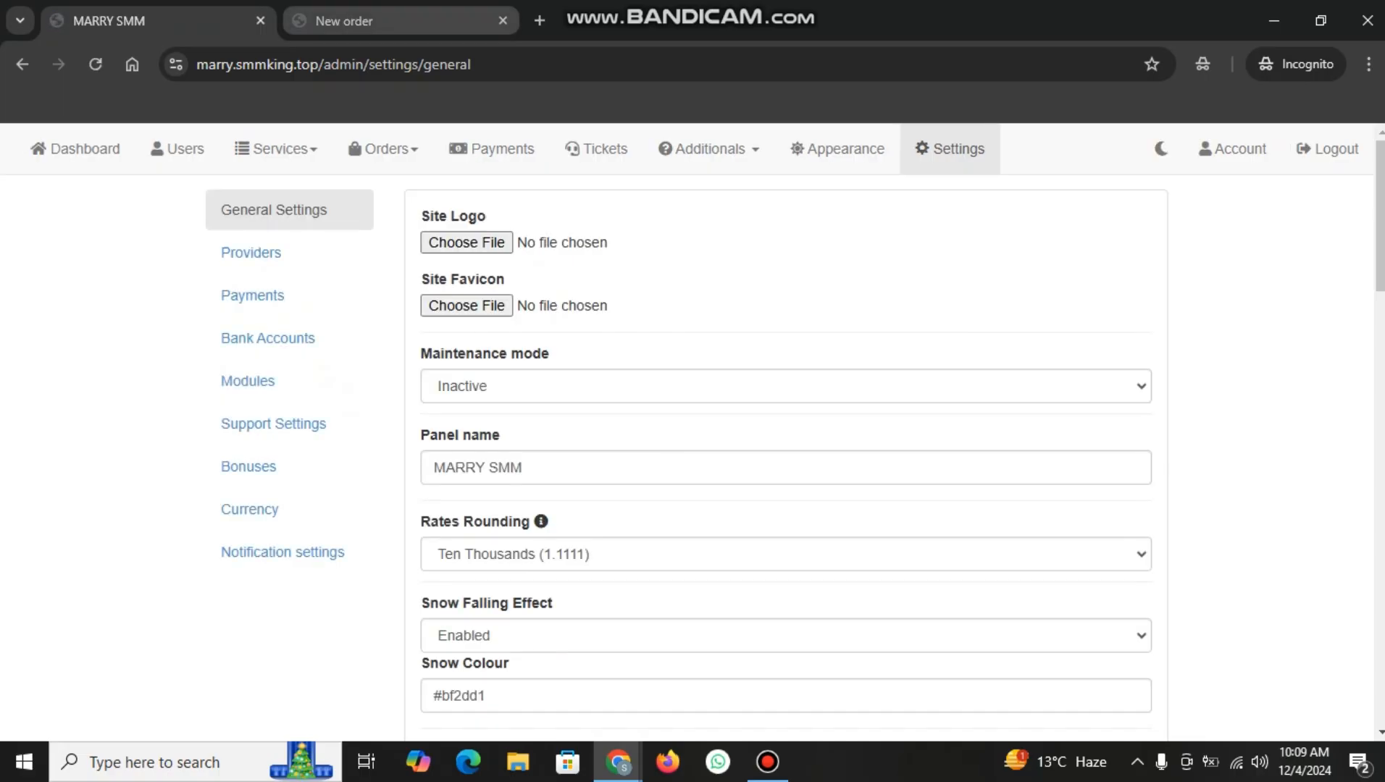
Reload the open marry.smmking.top page to check the snow effect, and return to the admin settings
left_click(394, 21)
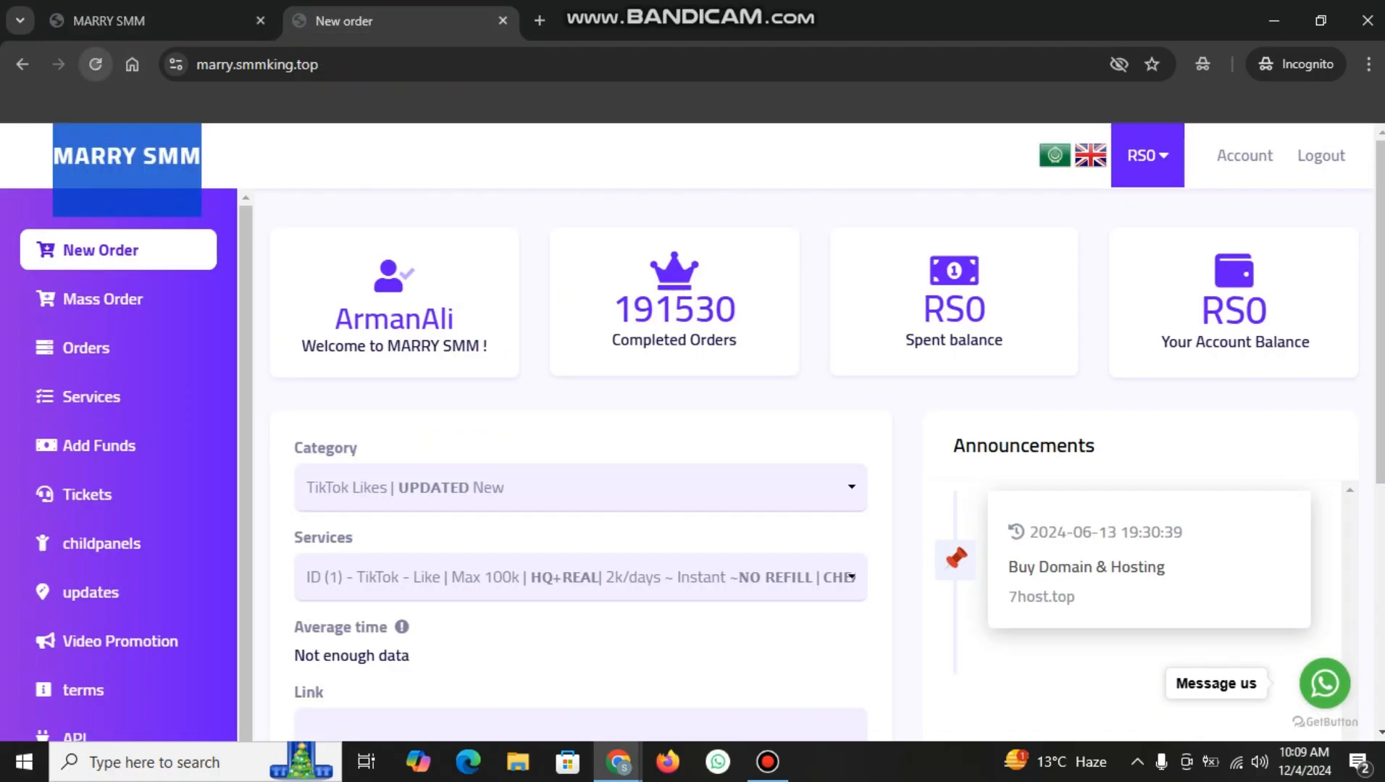
left_click(95, 64)
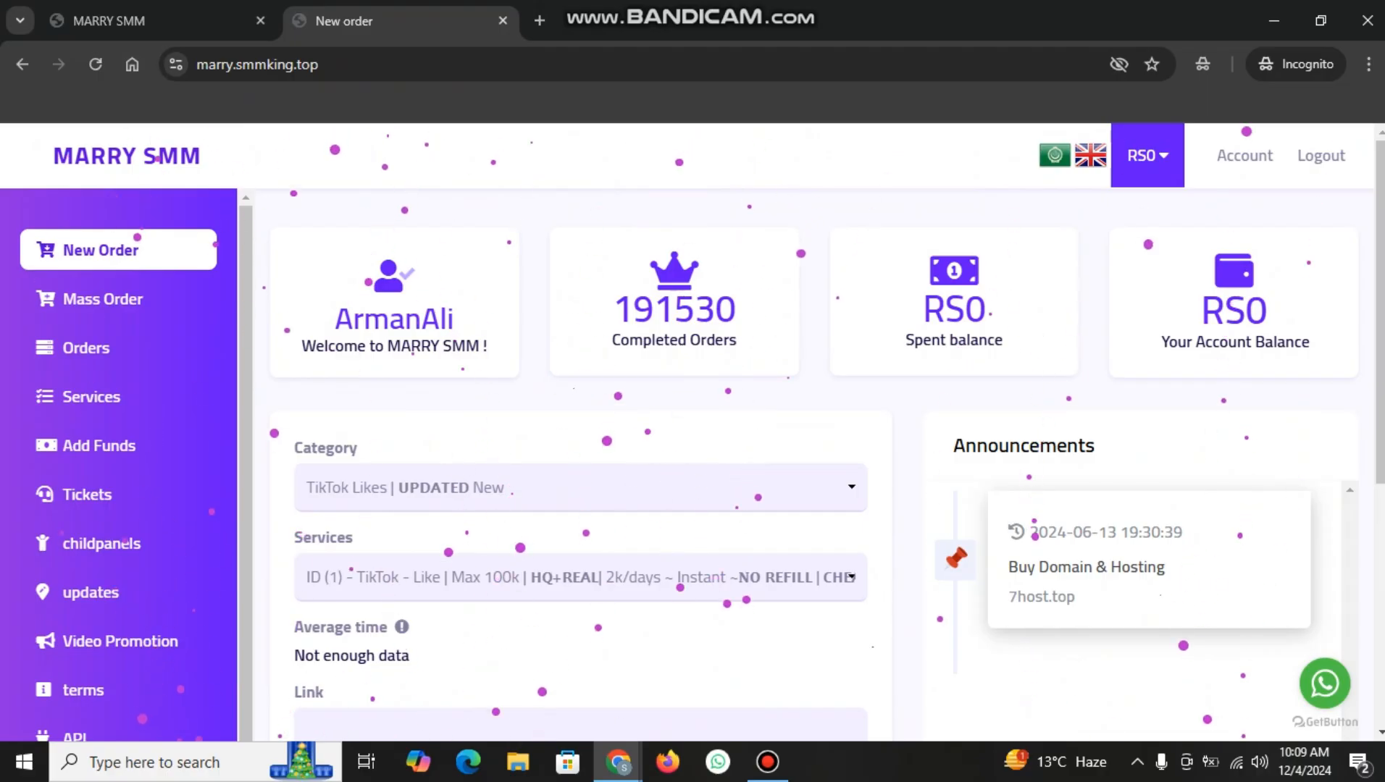
left_click(109, 20)
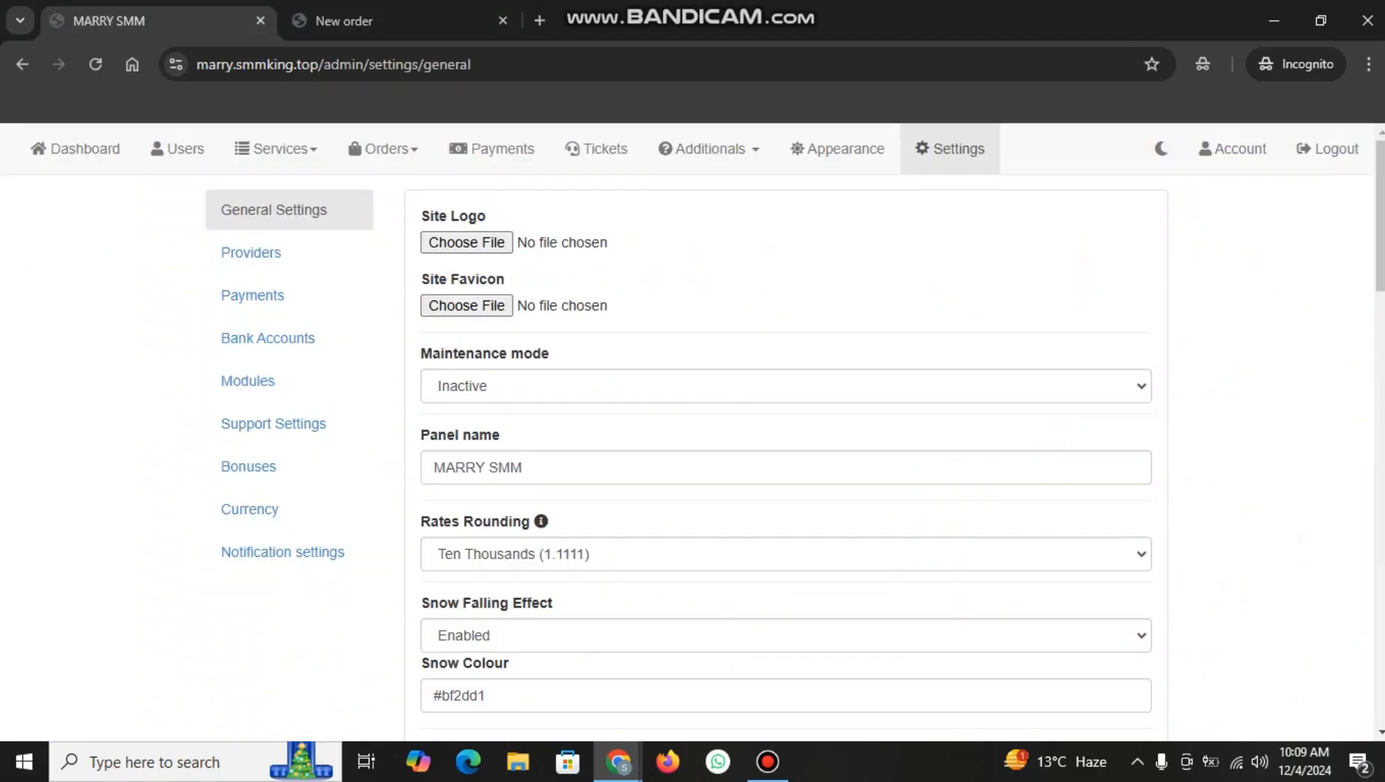
Set the snow colour to #ffffff and update the general settings
scroll(786, 456, "down", 3)
left_click_drag(487, 491, 442, 492)
type("f")
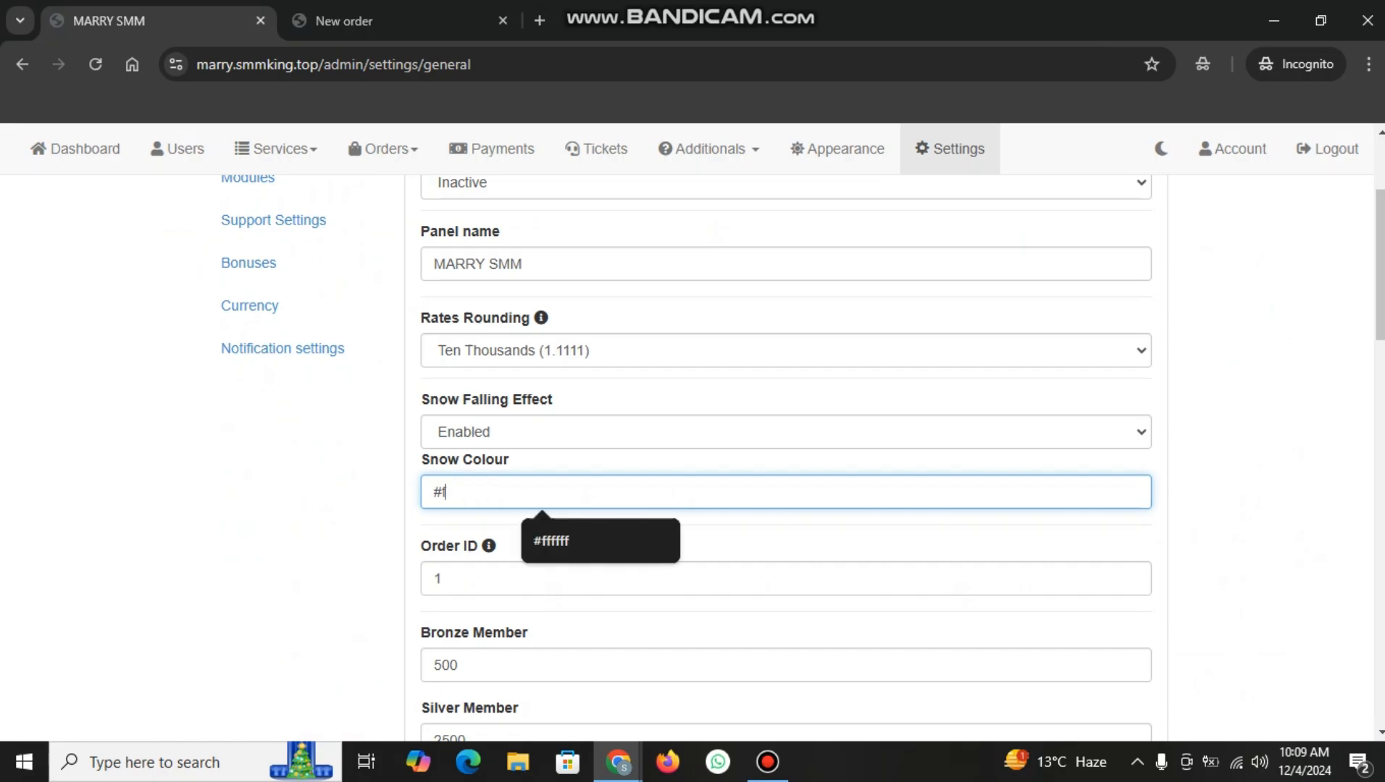
type("f")
left_click(601, 541)
scroll(601, 541, "down", 5)
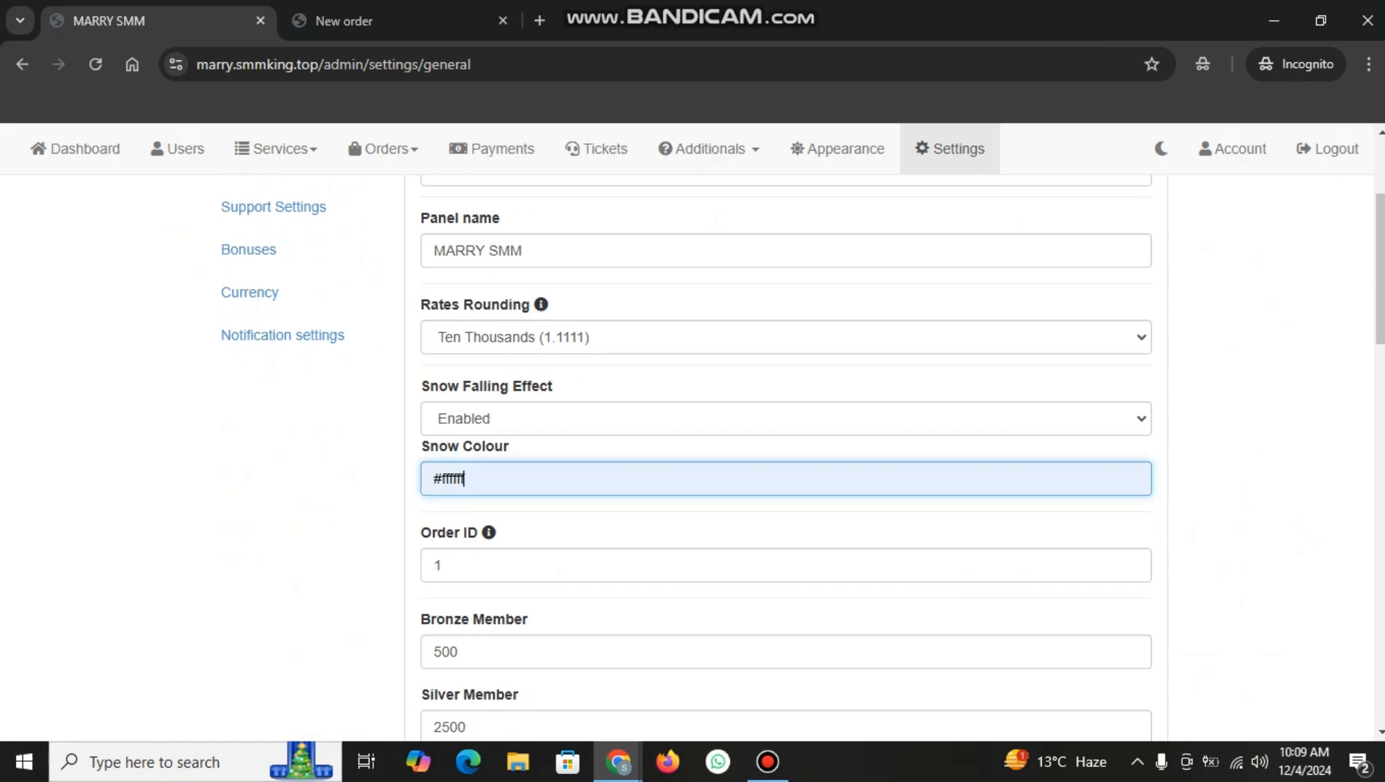
scroll(786, 456, "down", 14)
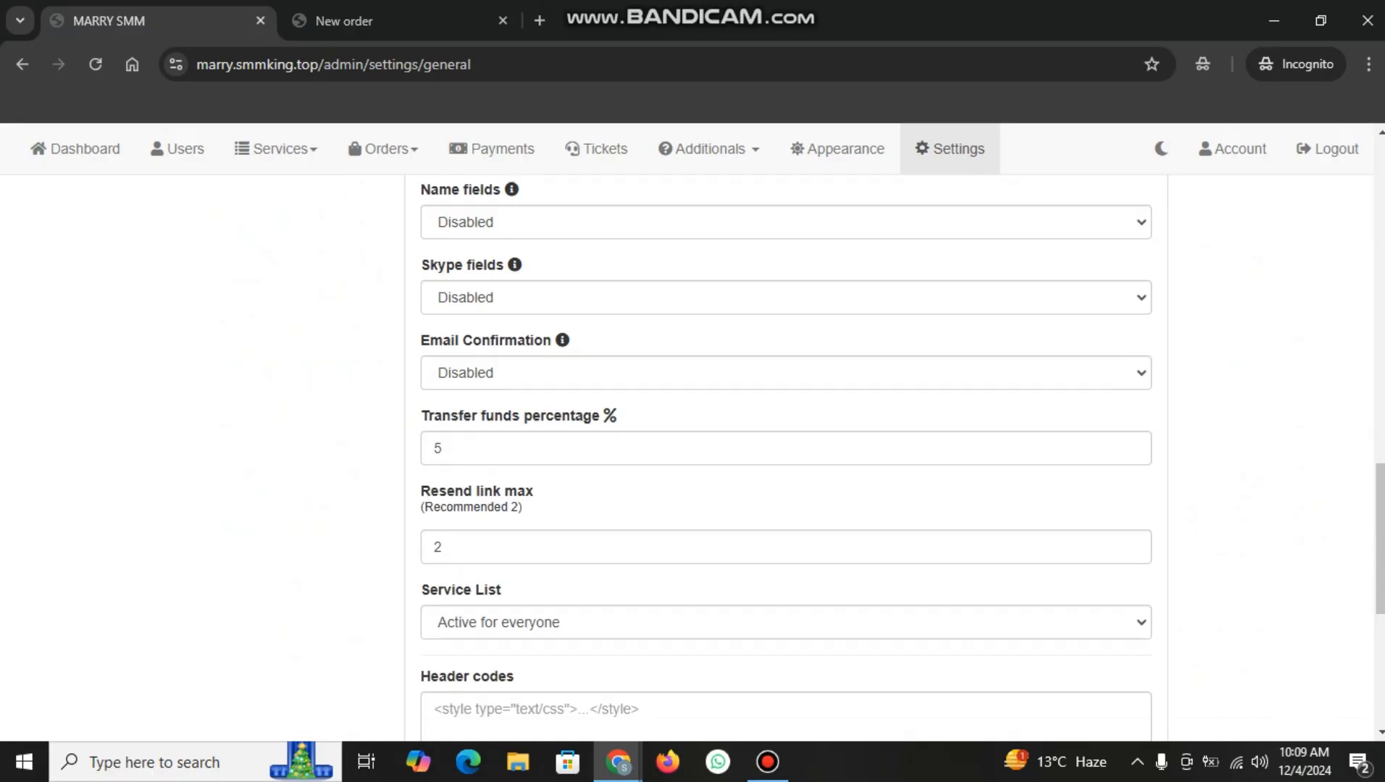
left_click(483, 642)
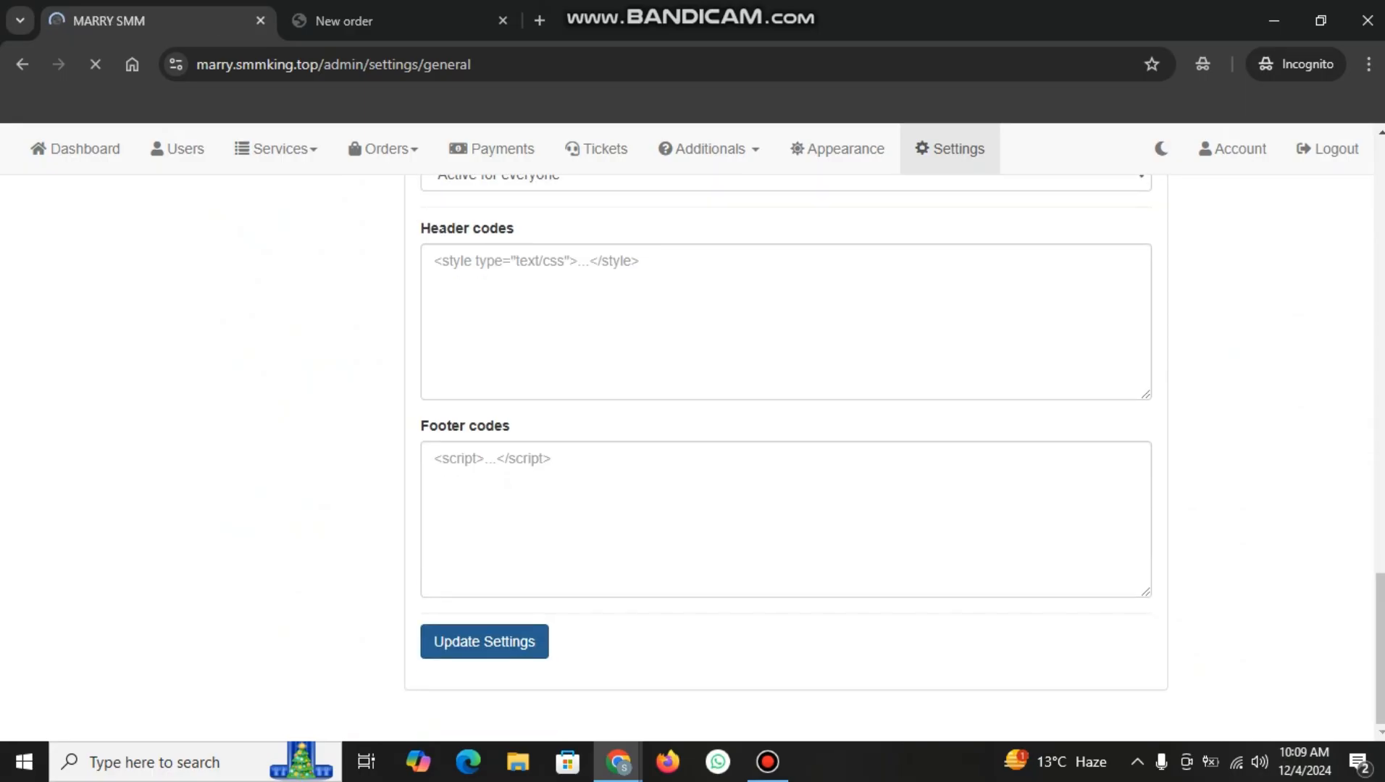
Reload the marry.smmking.top page to check the new snow colour, and go back to the admin settings
left_click(391, 21)
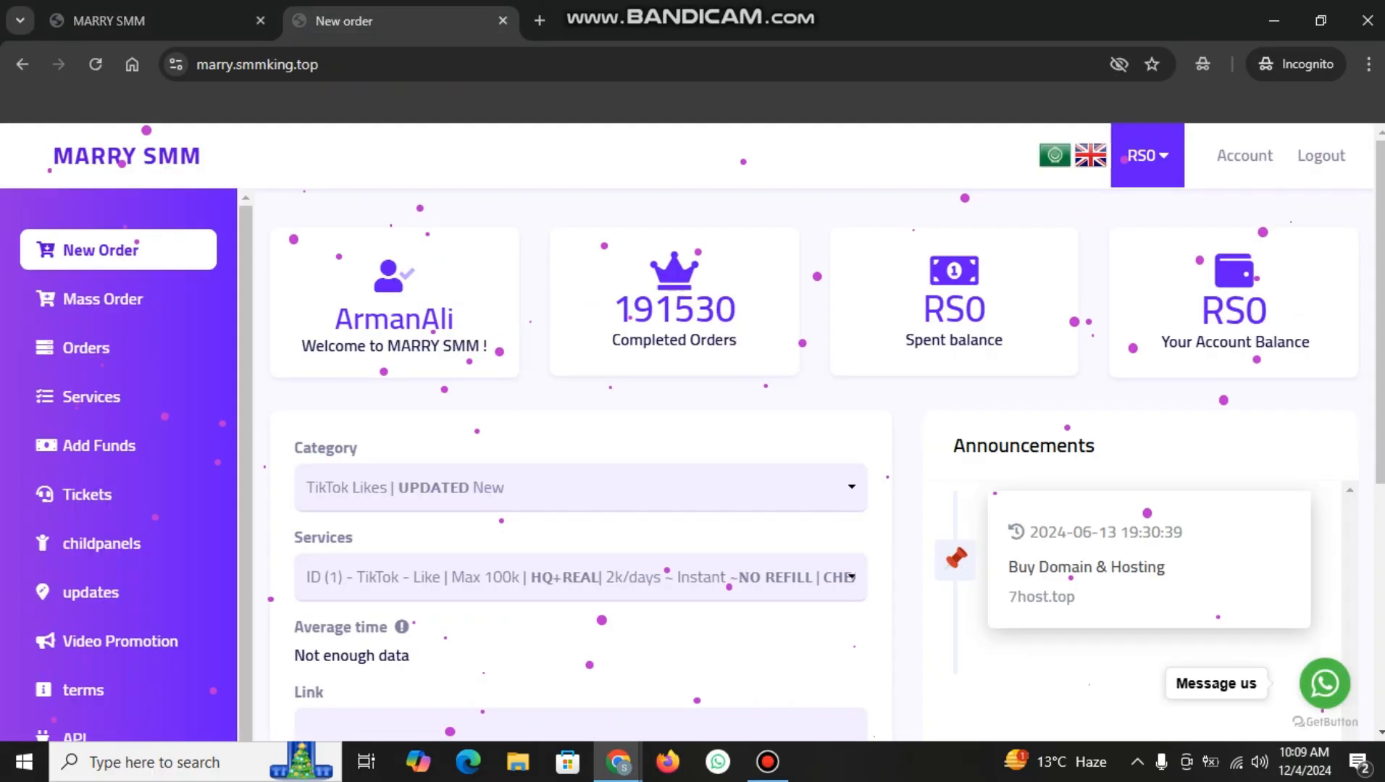
left_click(95, 63)
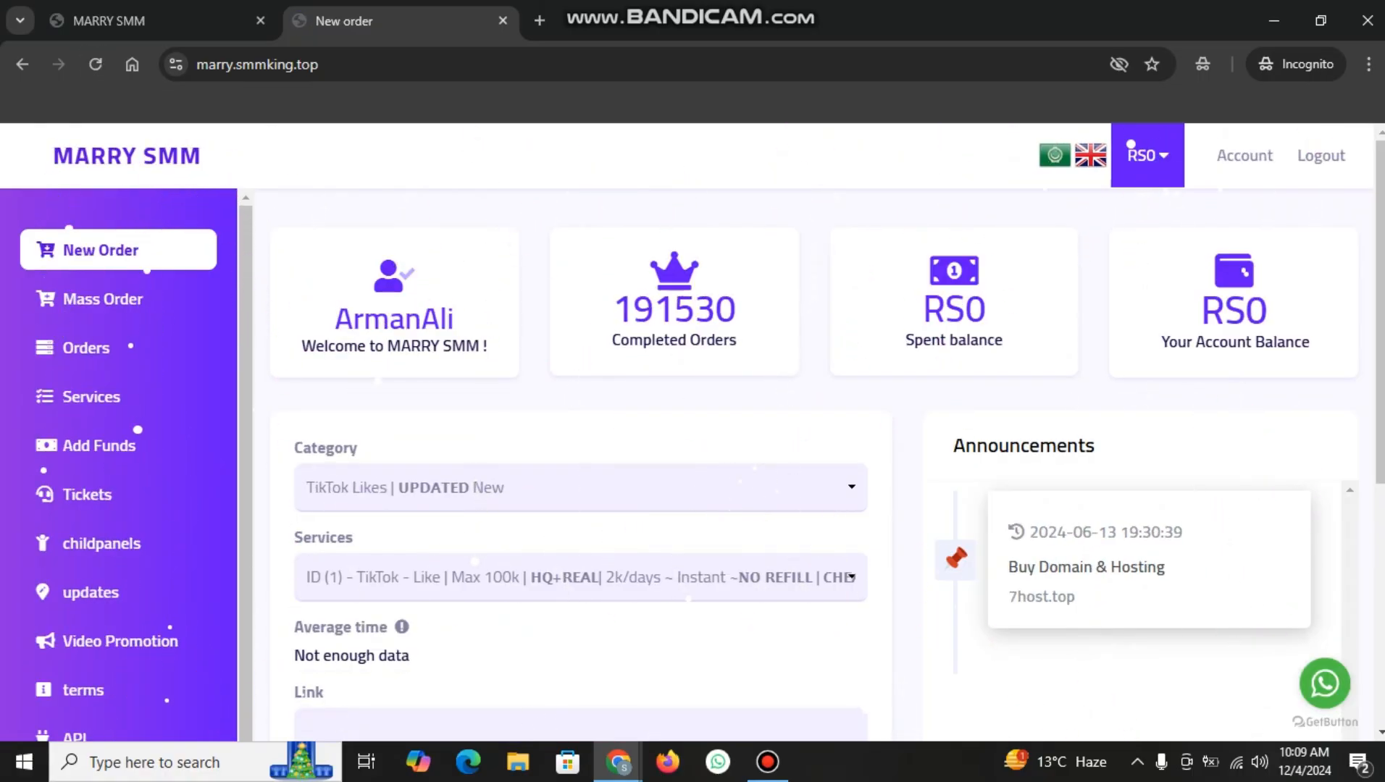
left_click(767, 761)
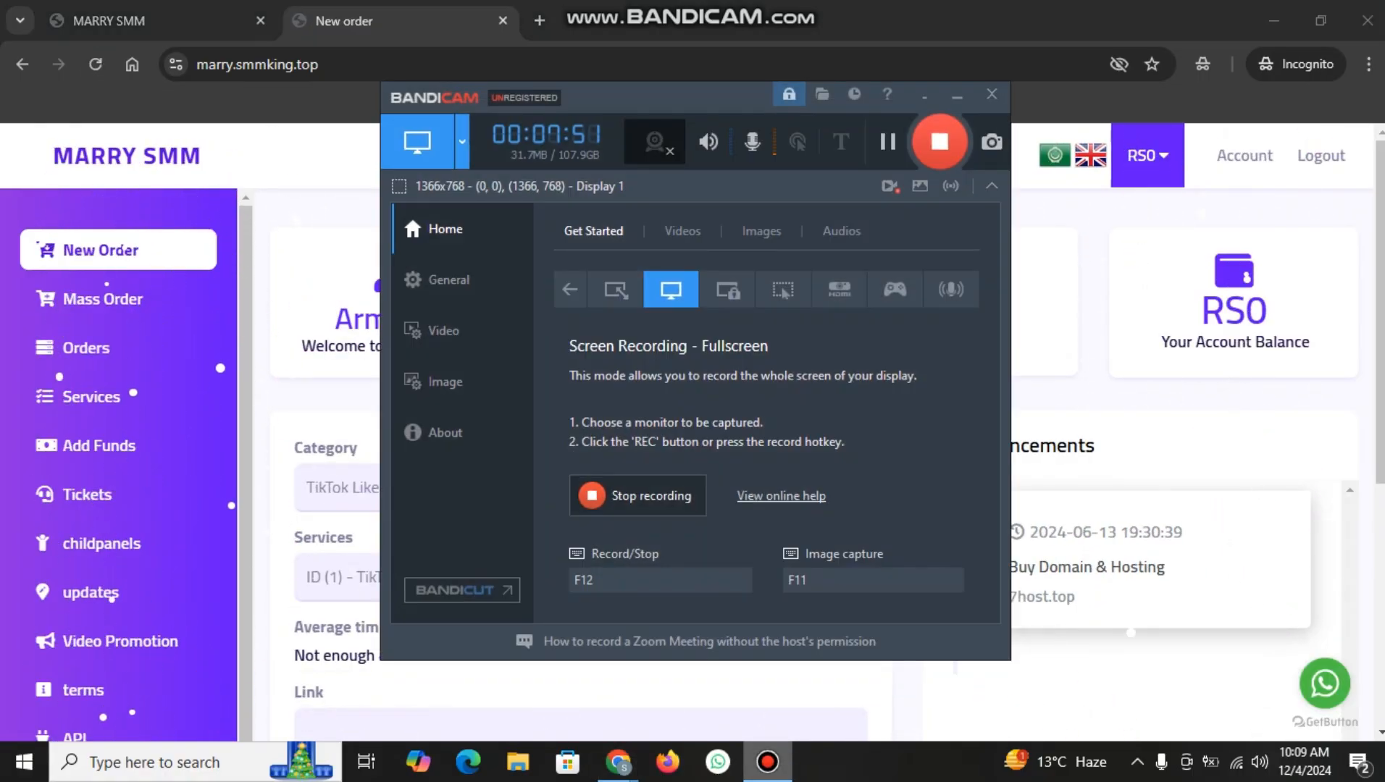
left_click(767, 761)
left_click(158, 21)
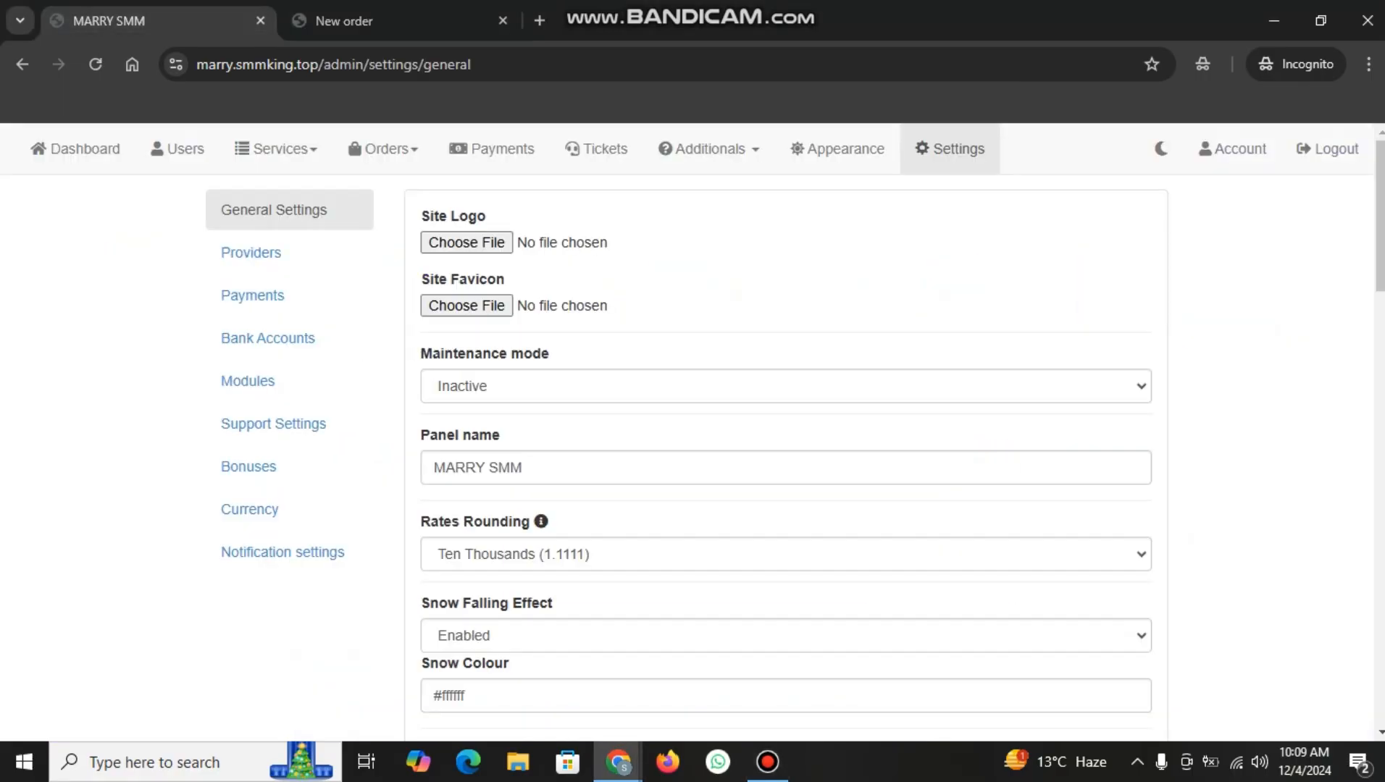
Examine the order ID, member rank, password reset, ticket, signup, email confirmation and transfer fee options in the general settings
scroll(785, 456, "down", 5)
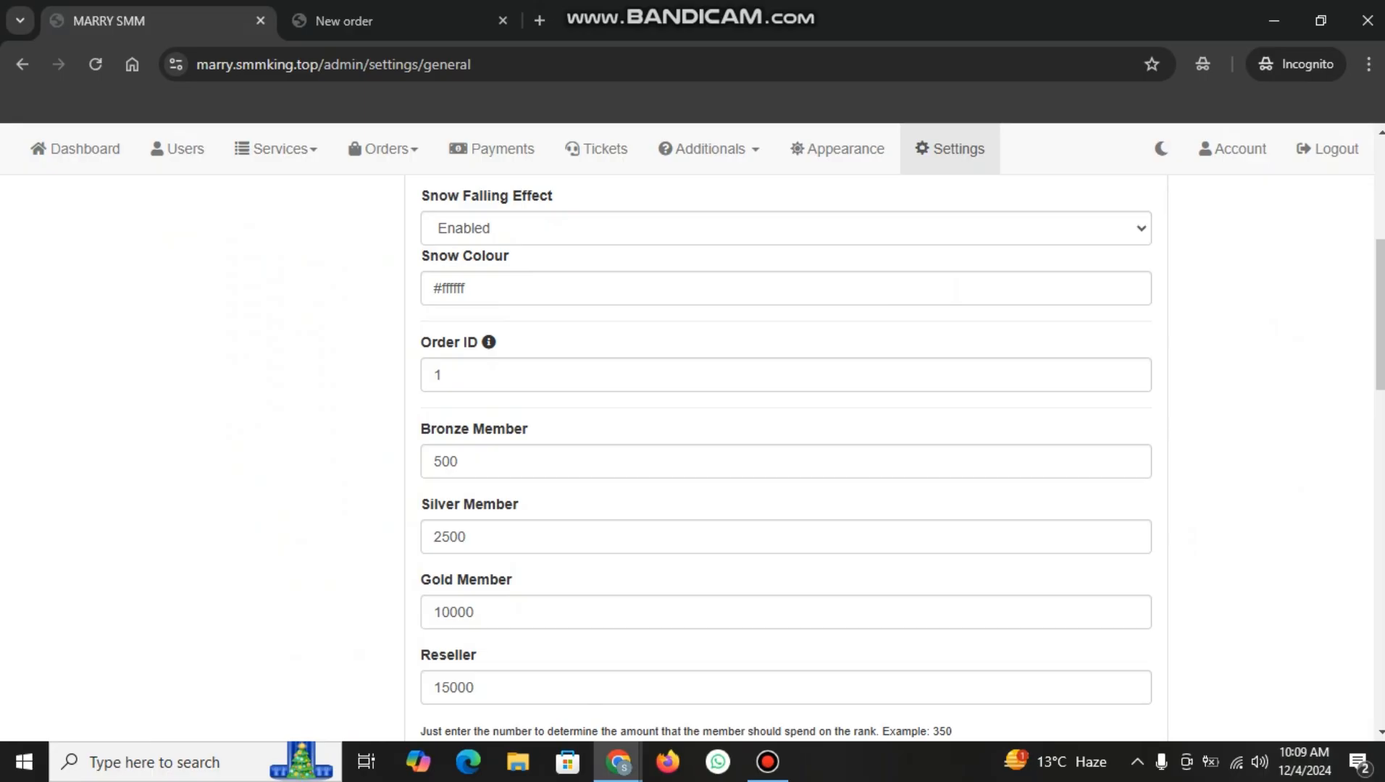
scroll(786, 456, "down", 2)
scroll(786, 457, "down", 3)
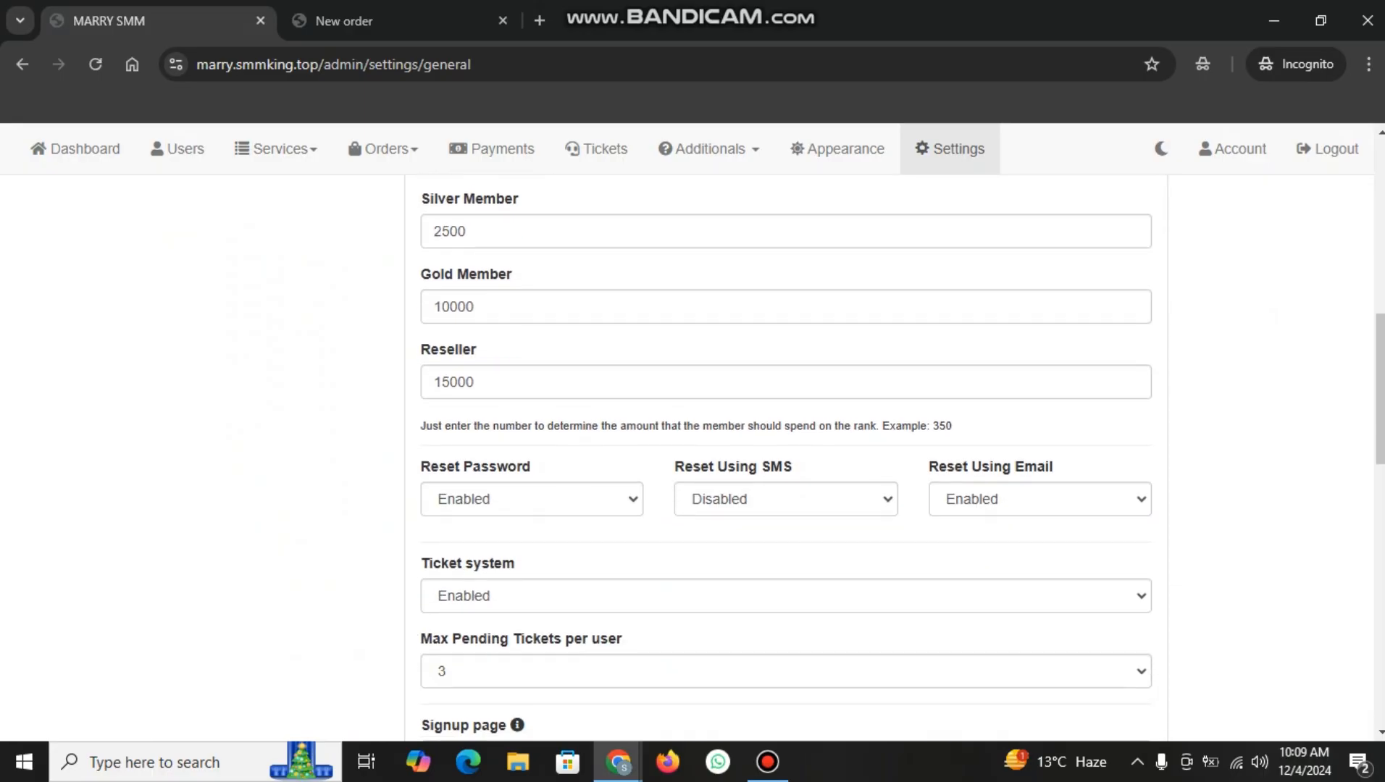
scroll(786, 457, "down", 1)
scroll(786, 457, "down", 1)
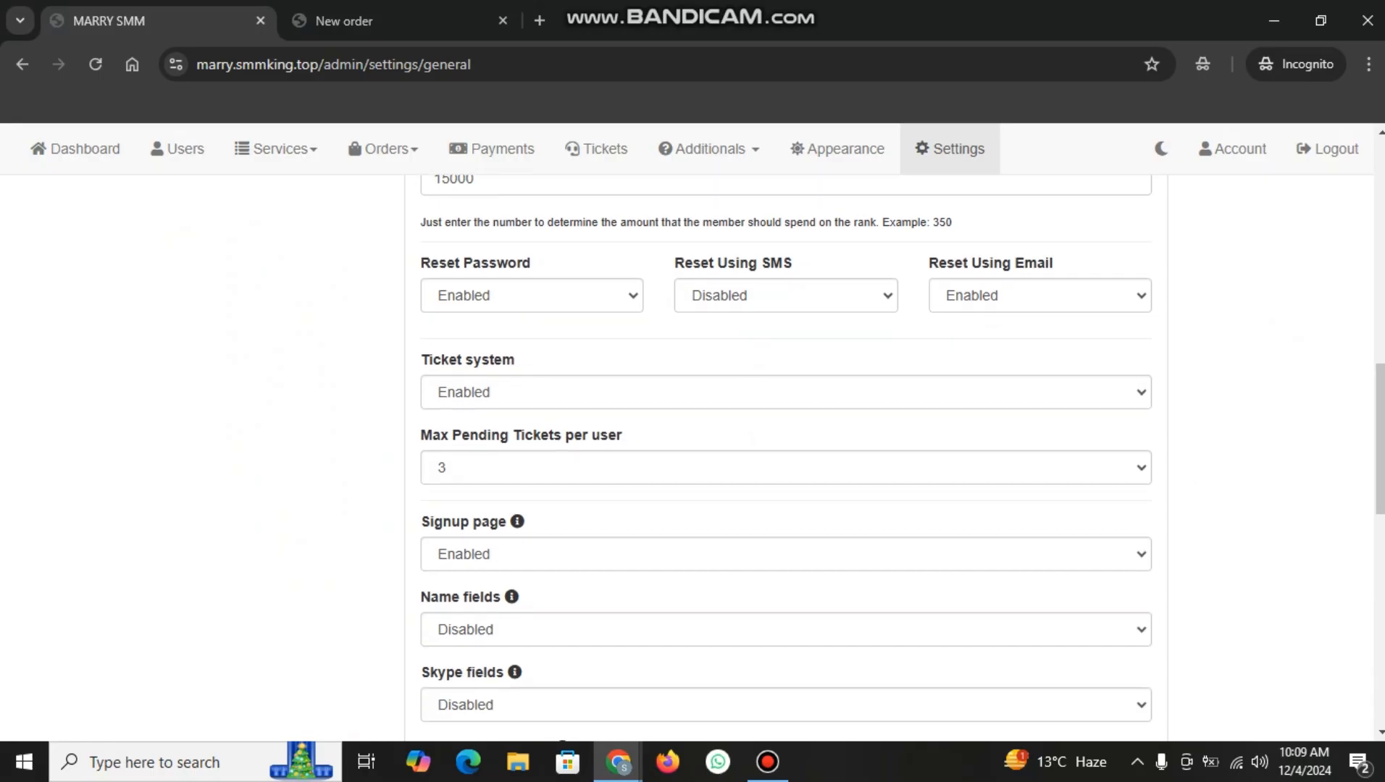
scroll(786, 456, "down", 1)
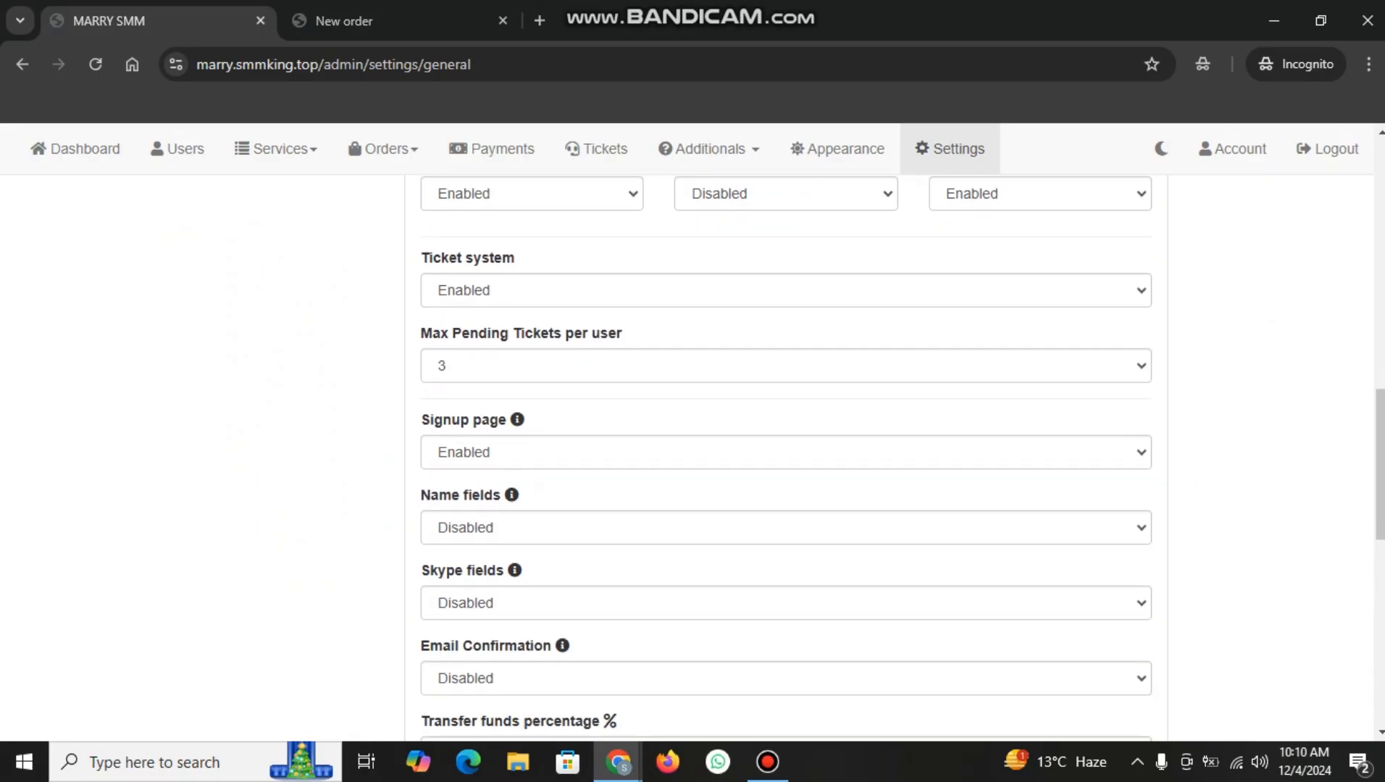
scroll(786, 456, "down", 1)
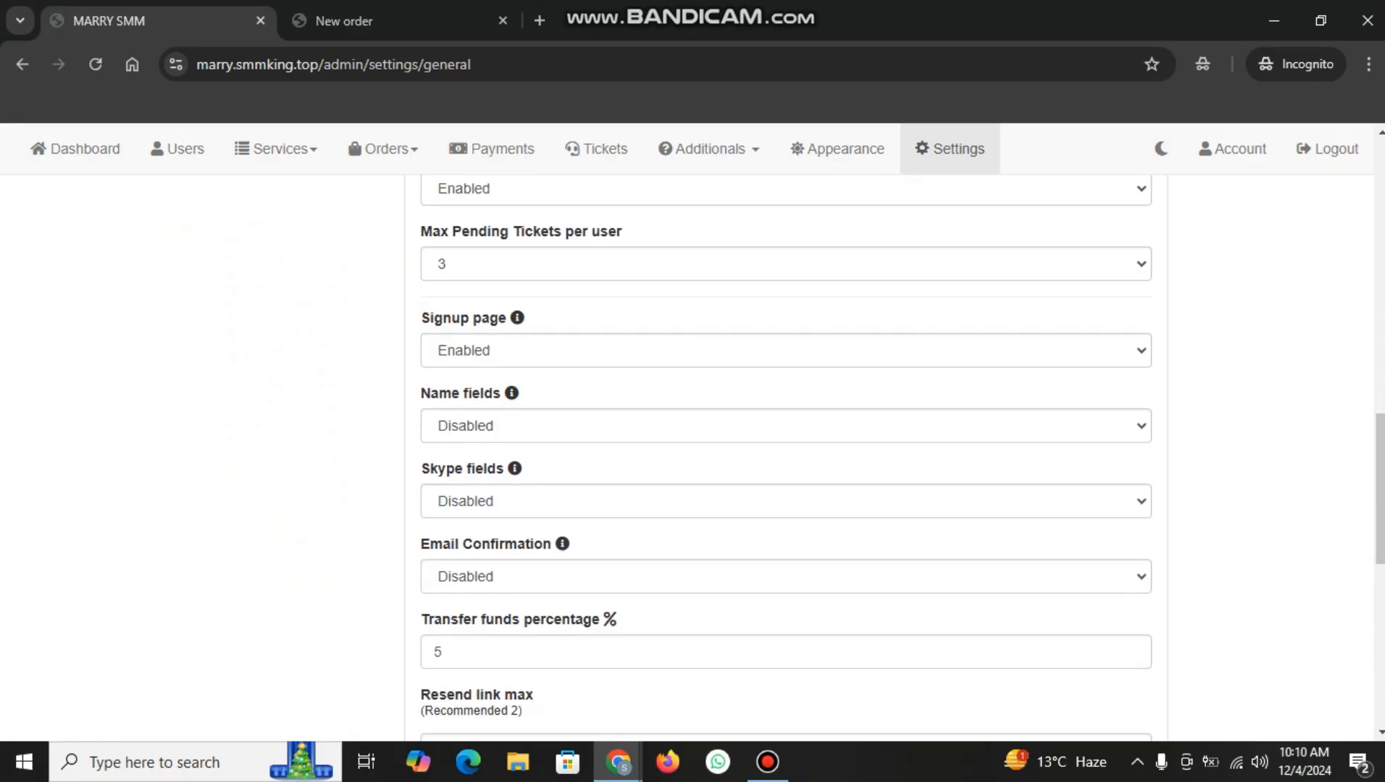
scroll(786, 456, "down", 1)
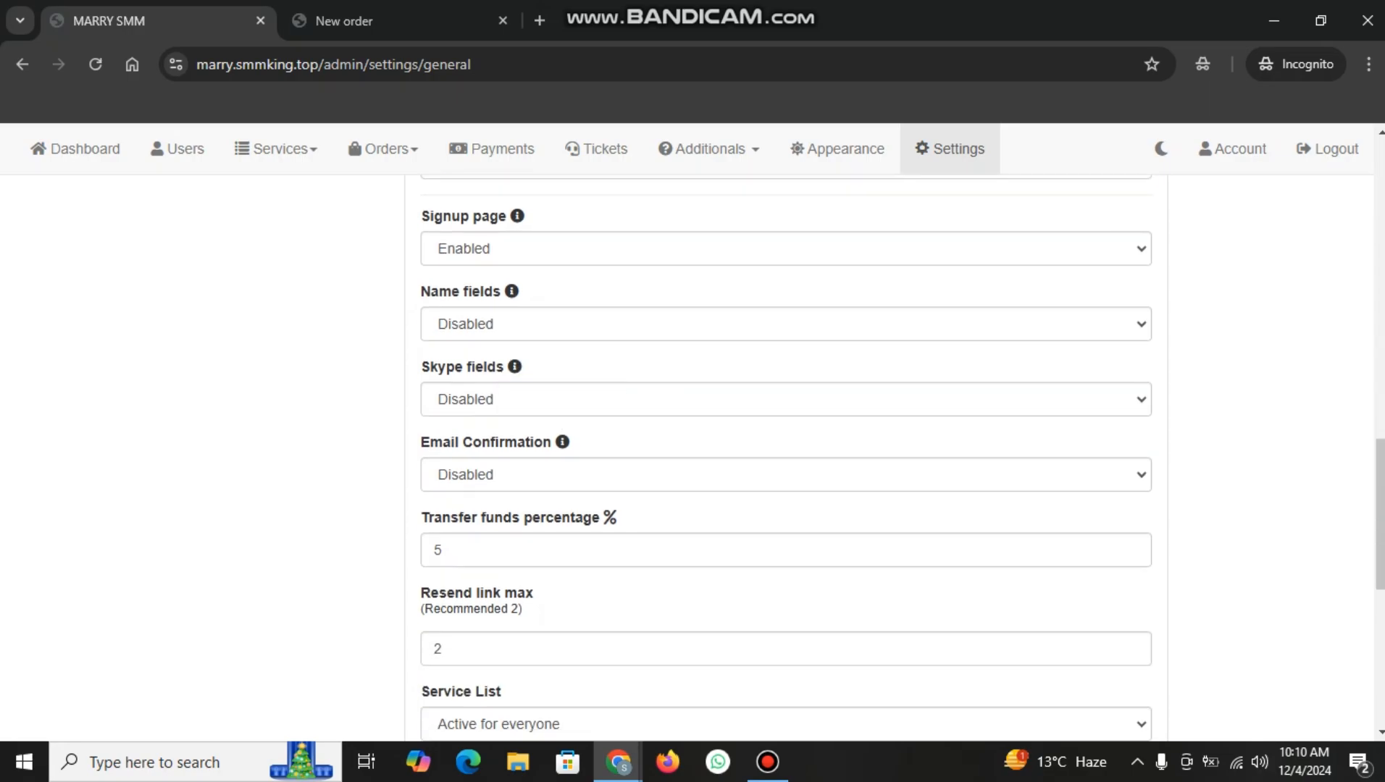
scroll(786, 456, "down", 1)
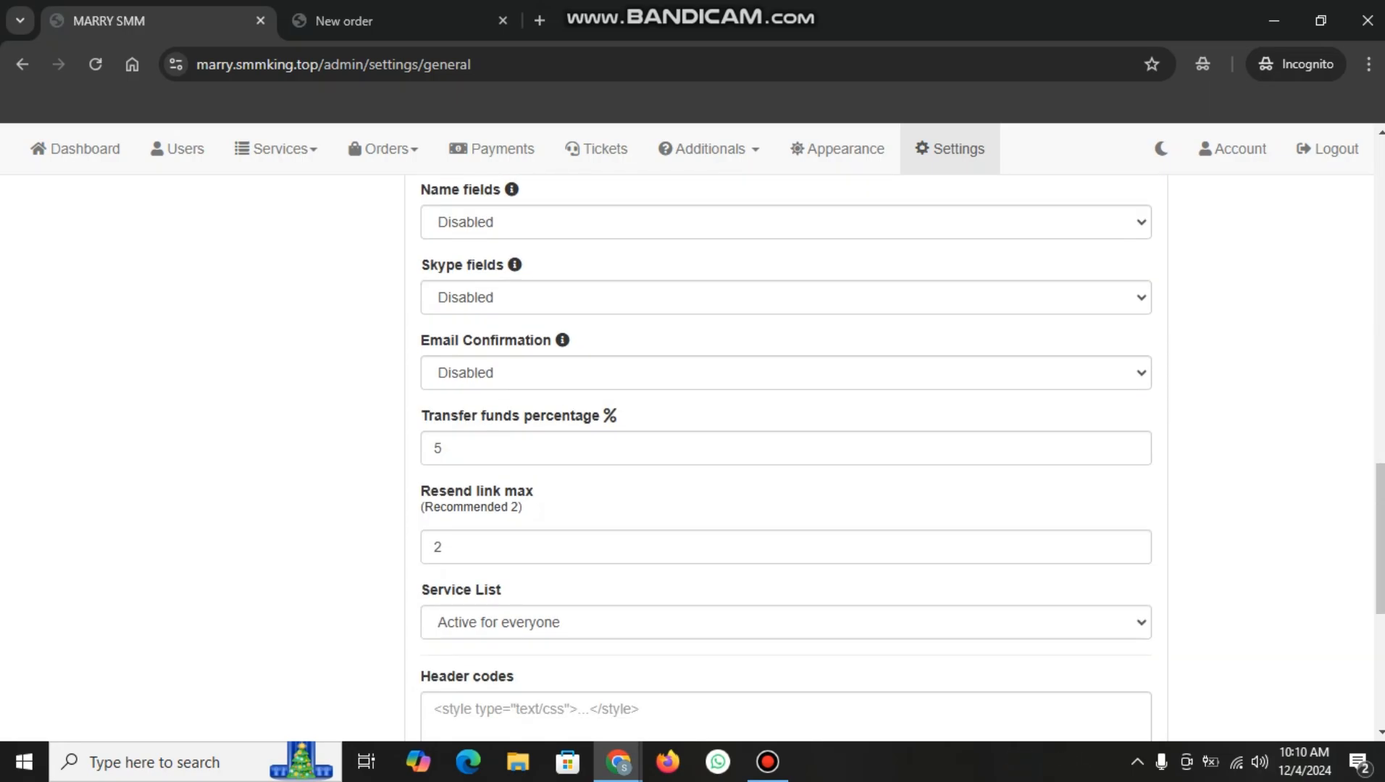
scroll(786, 456, "down", 1)
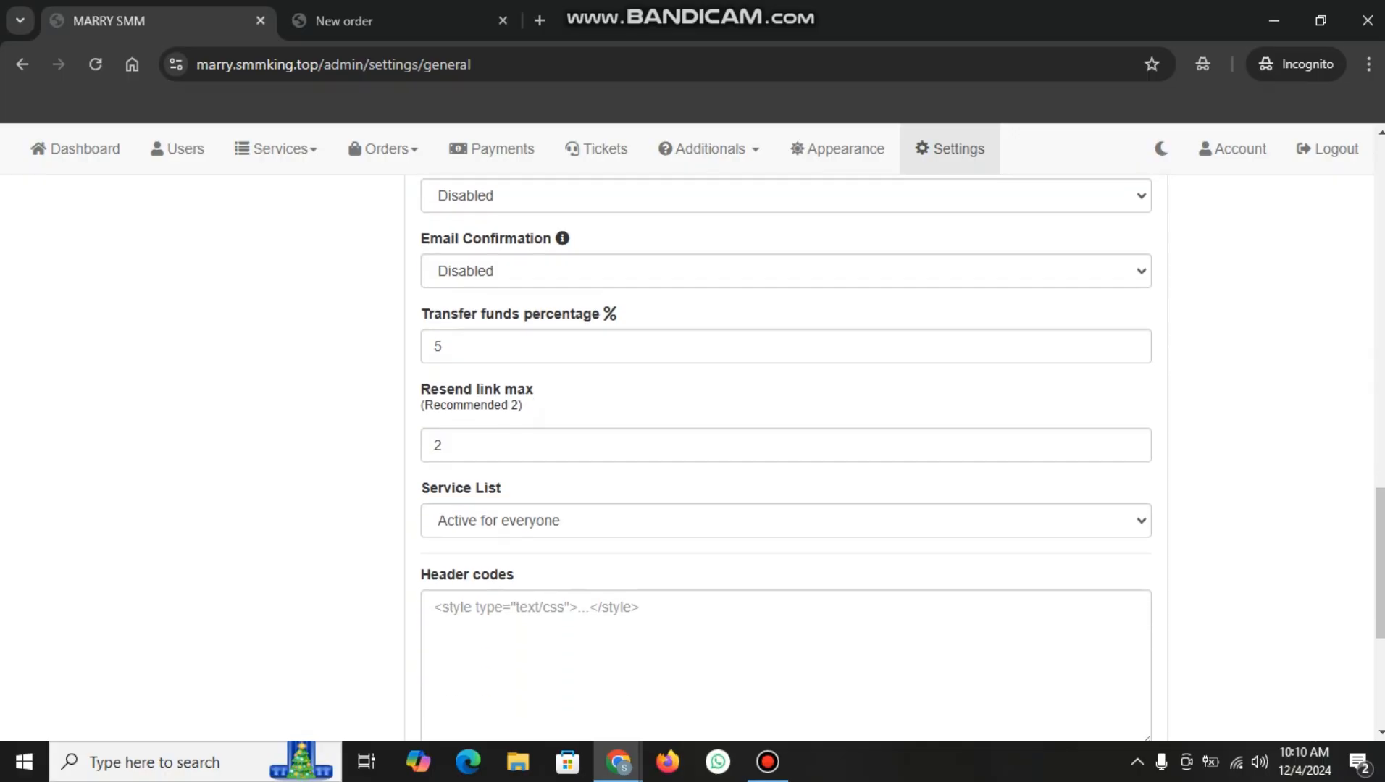
Look at the Service List visibility choices and leave it active for everyone
left_click(786, 520)
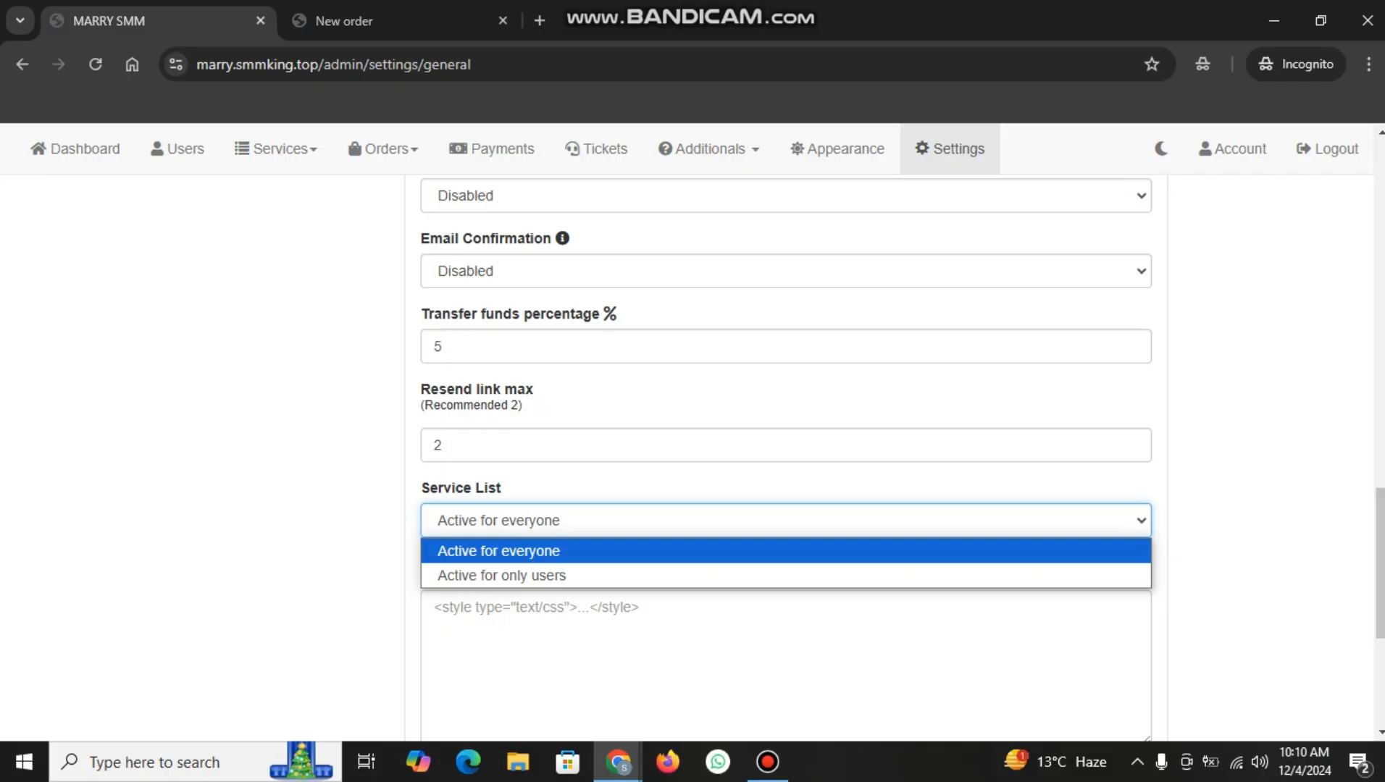
left_click(785, 520)
scroll(786, 456, "down", 1)
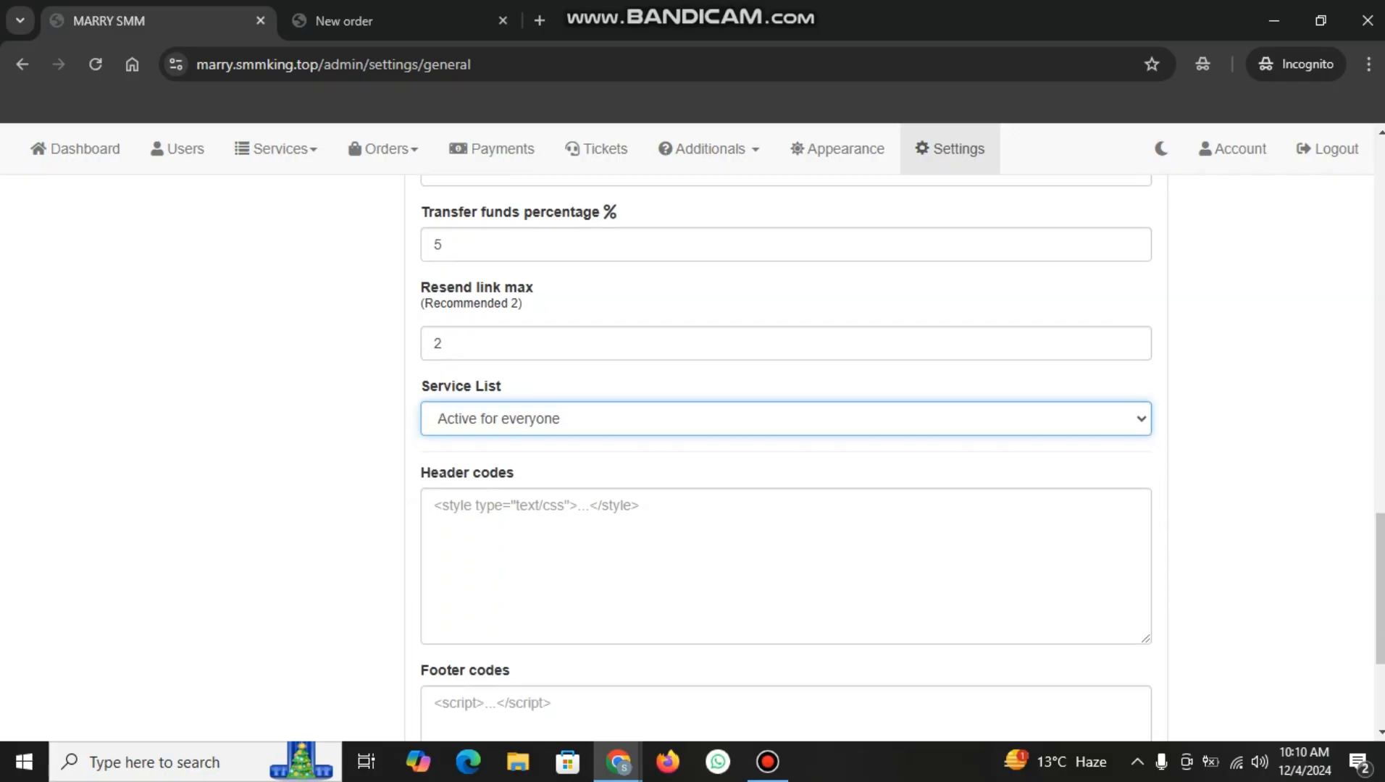
Compare the header and footer code fields with the header and bottom of the marry.smmking.top page
left_click(391, 20)
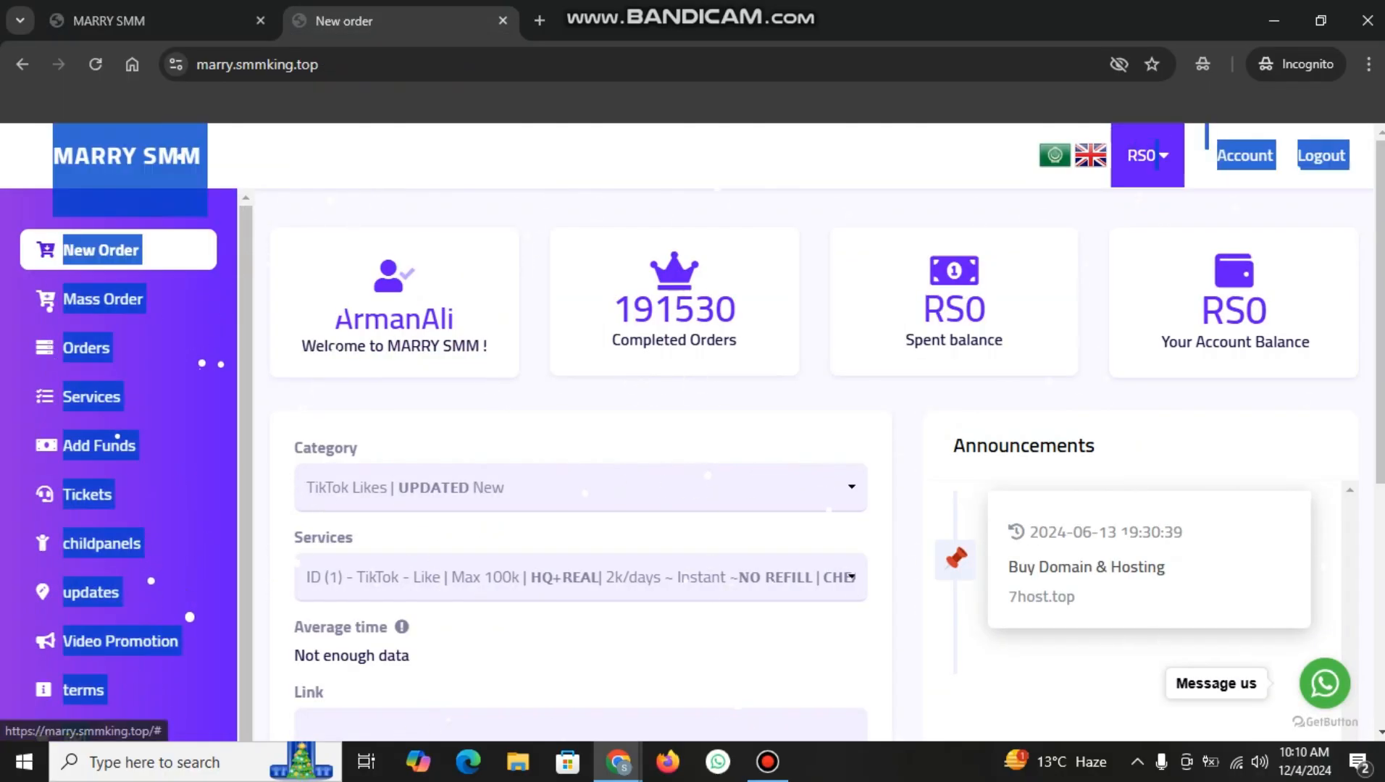
left_click(152, 20)
scroll(786, 536, "down", 3)
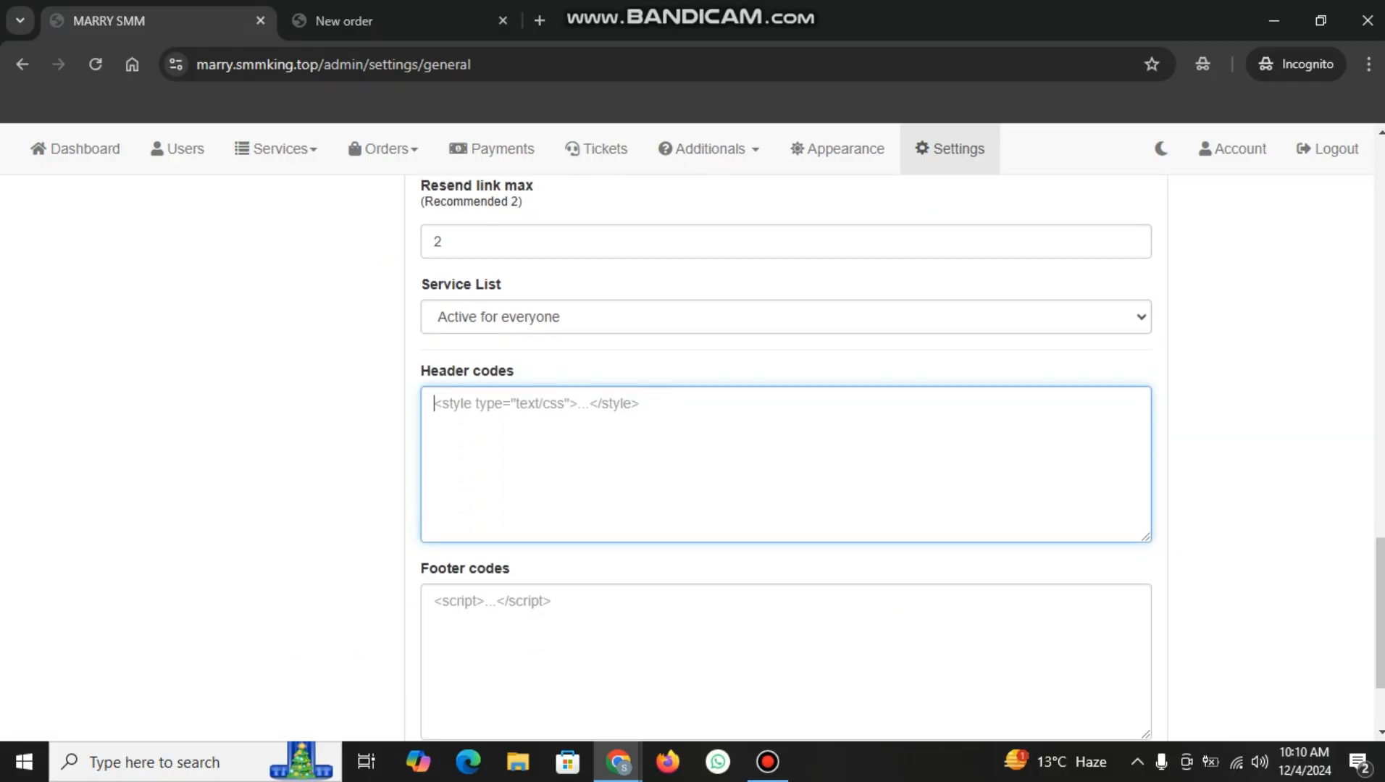
left_click(786, 518)
left_click(391, 20)
scroll(579, 463, "down", 6)
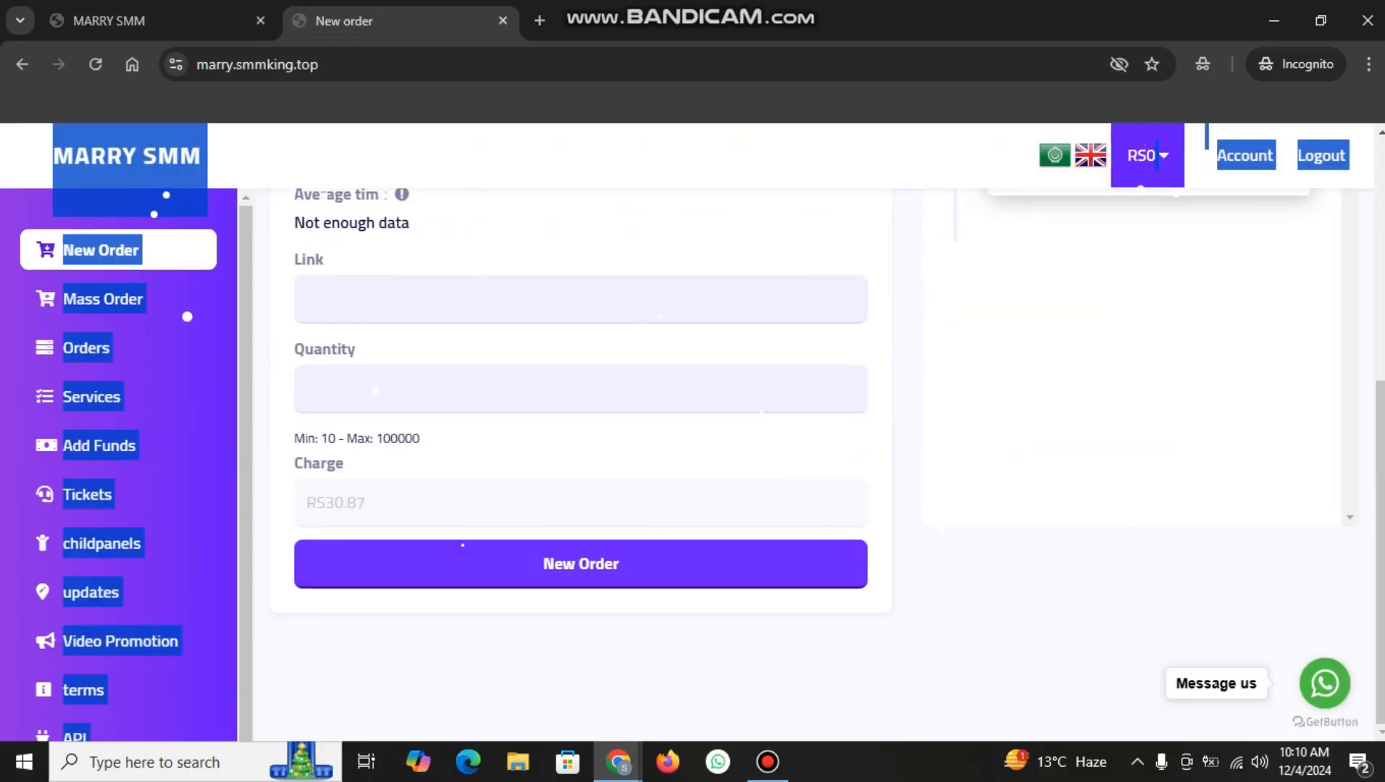
mouse_move(464, 652)
left_mouse_down()
mouse_move(98, 592)
mouse_move(464, 652)
mouse_move(261, 638)
mouse_move(463, 652)
left_mouse_up()
left_click(156, 21)
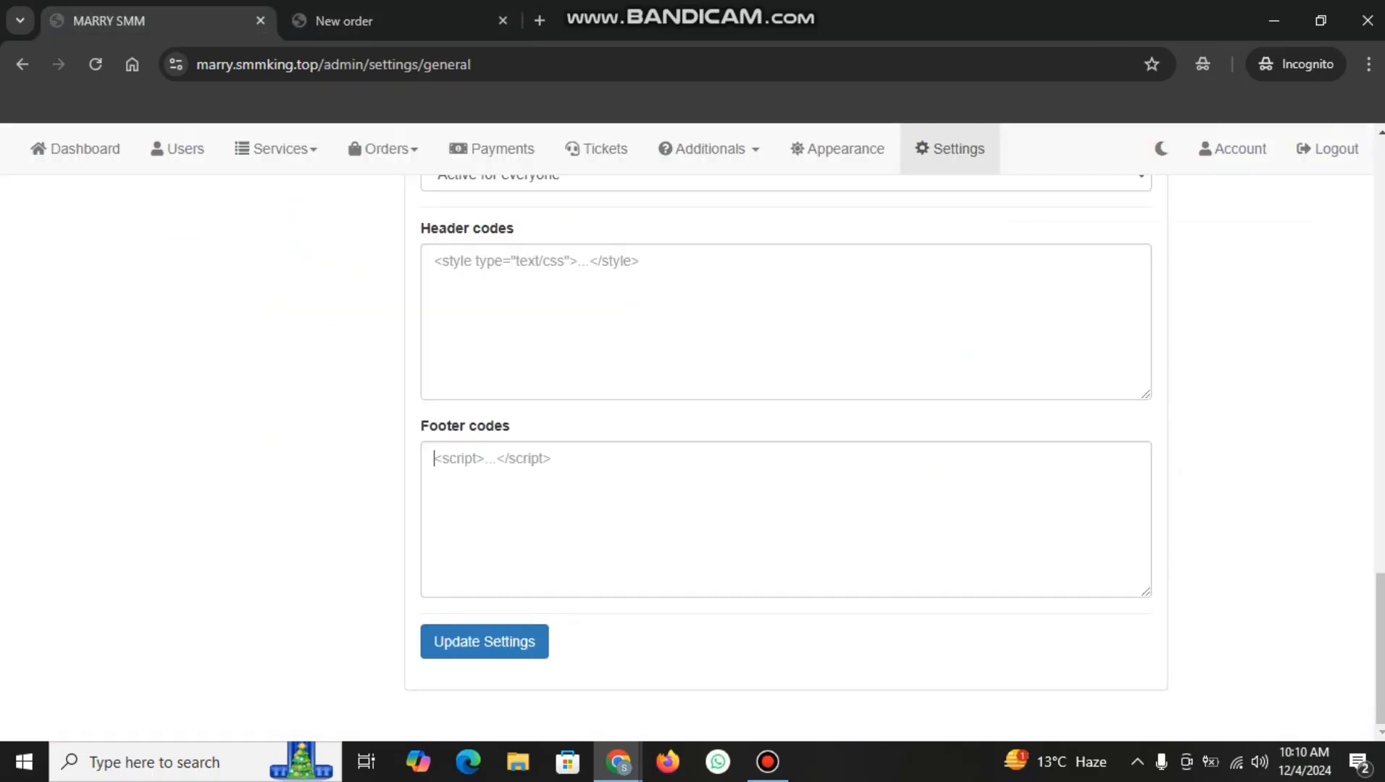
Switch the admin panel to dark mode and back to light mode, and reopen the general settings
scroll(786, 435, "up", 12)
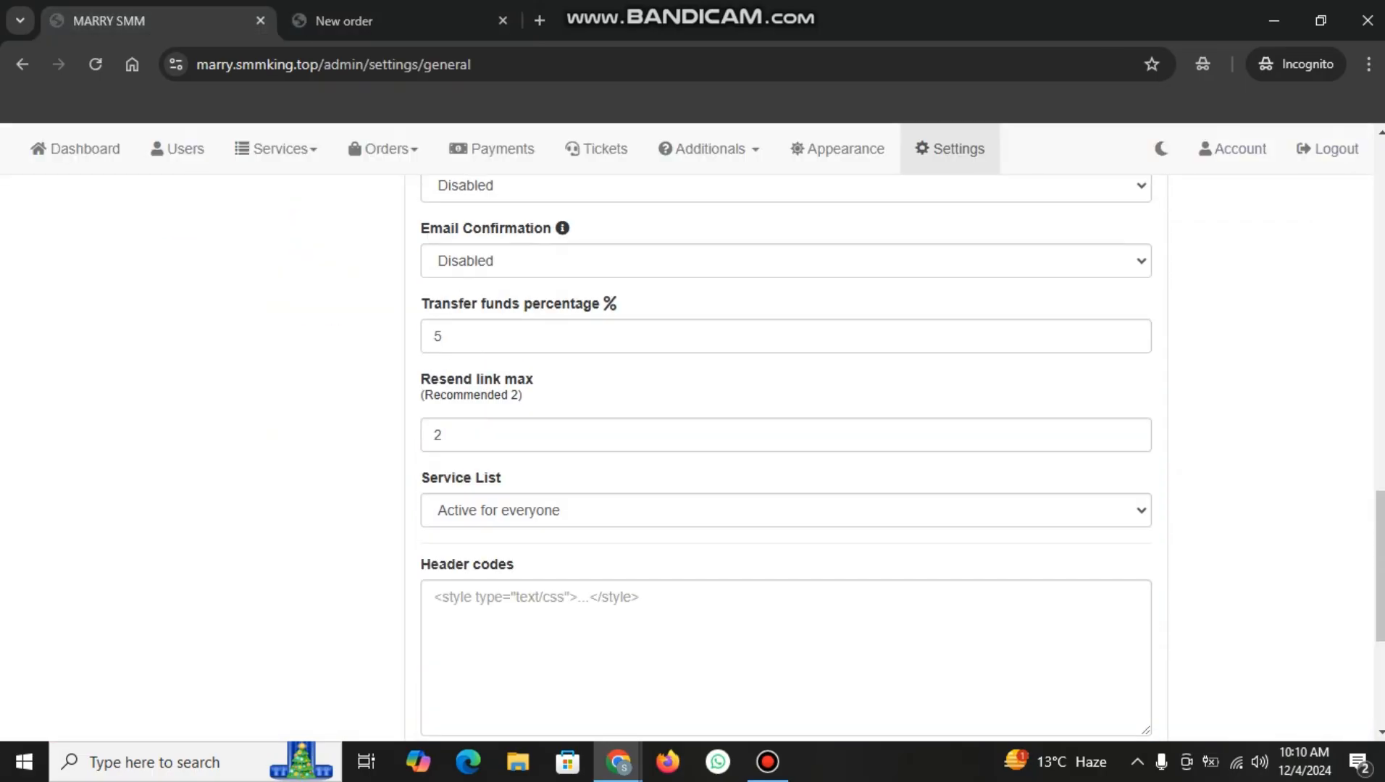
left_click(1161, 149)
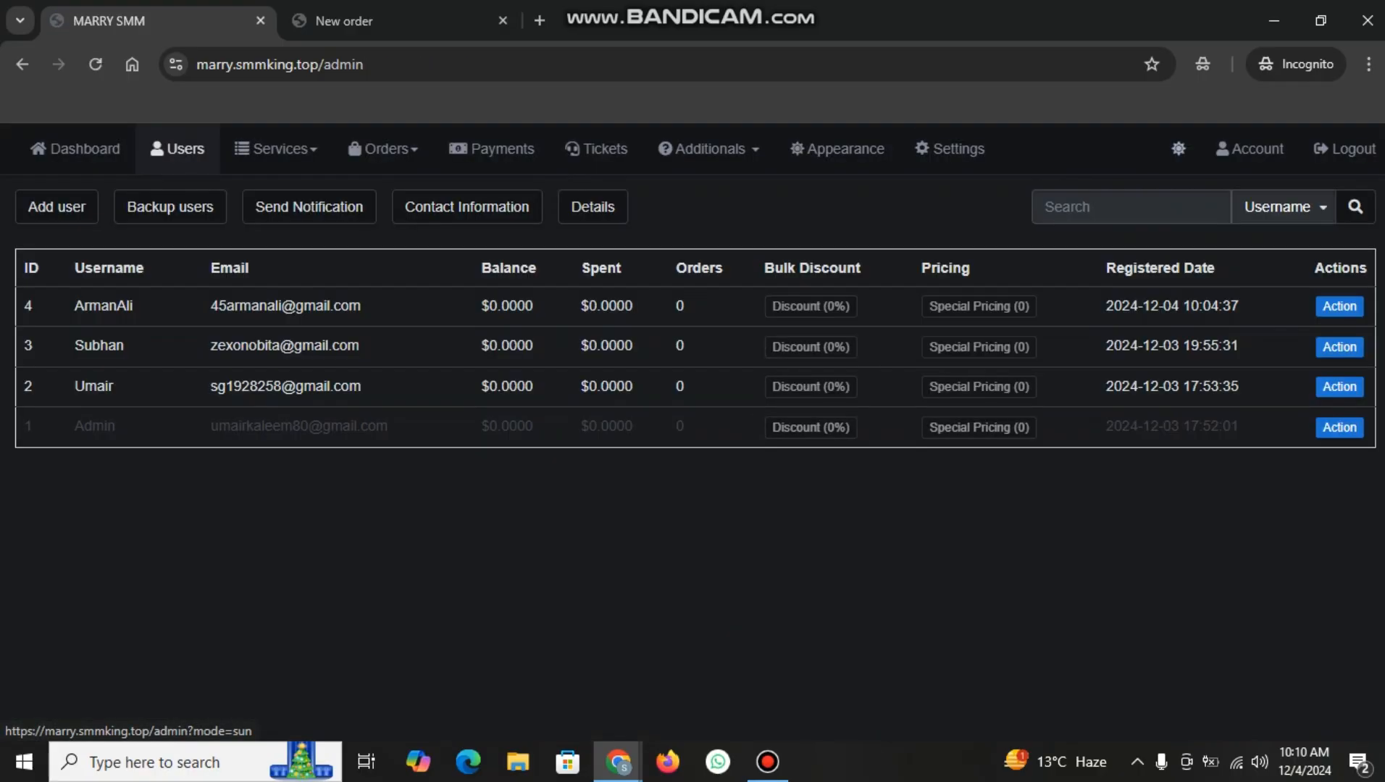
left_click(1178, 148)
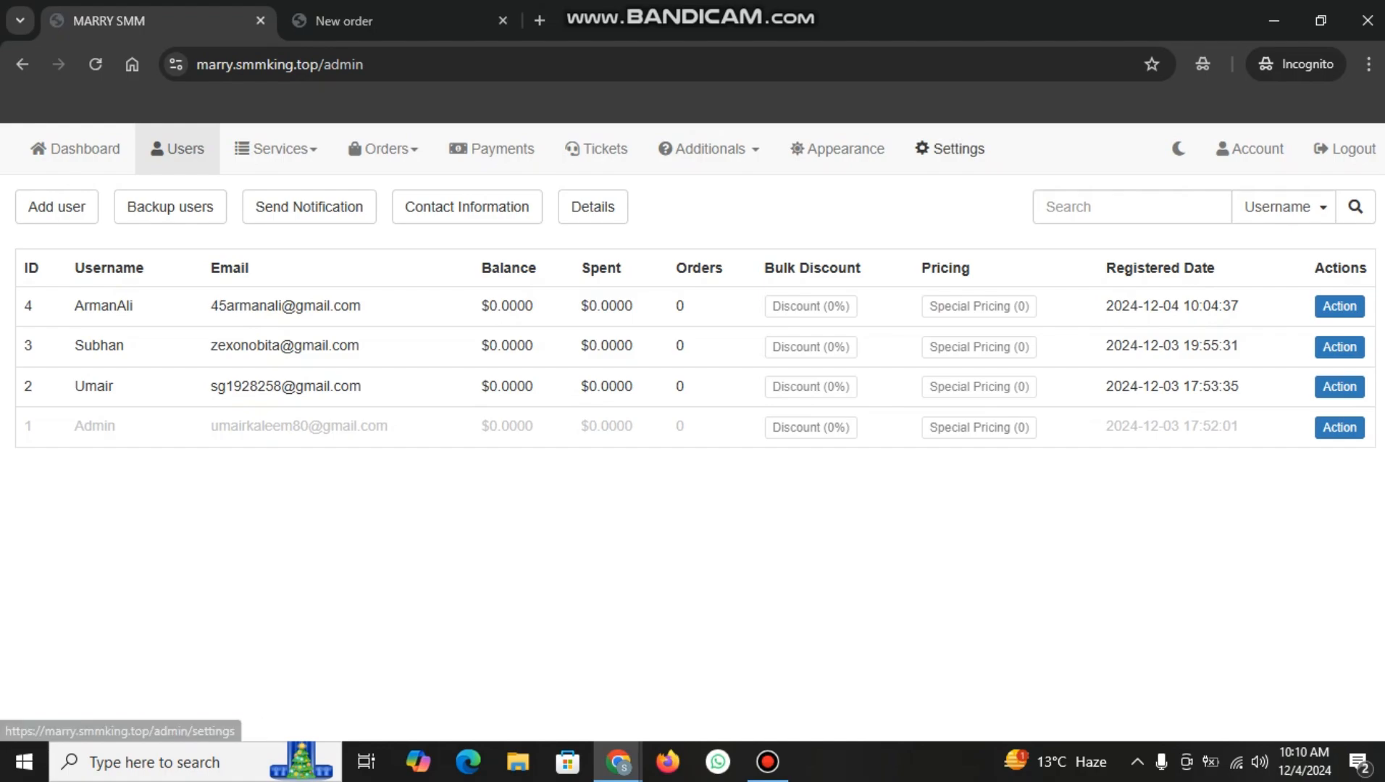
left_click(956, 148)
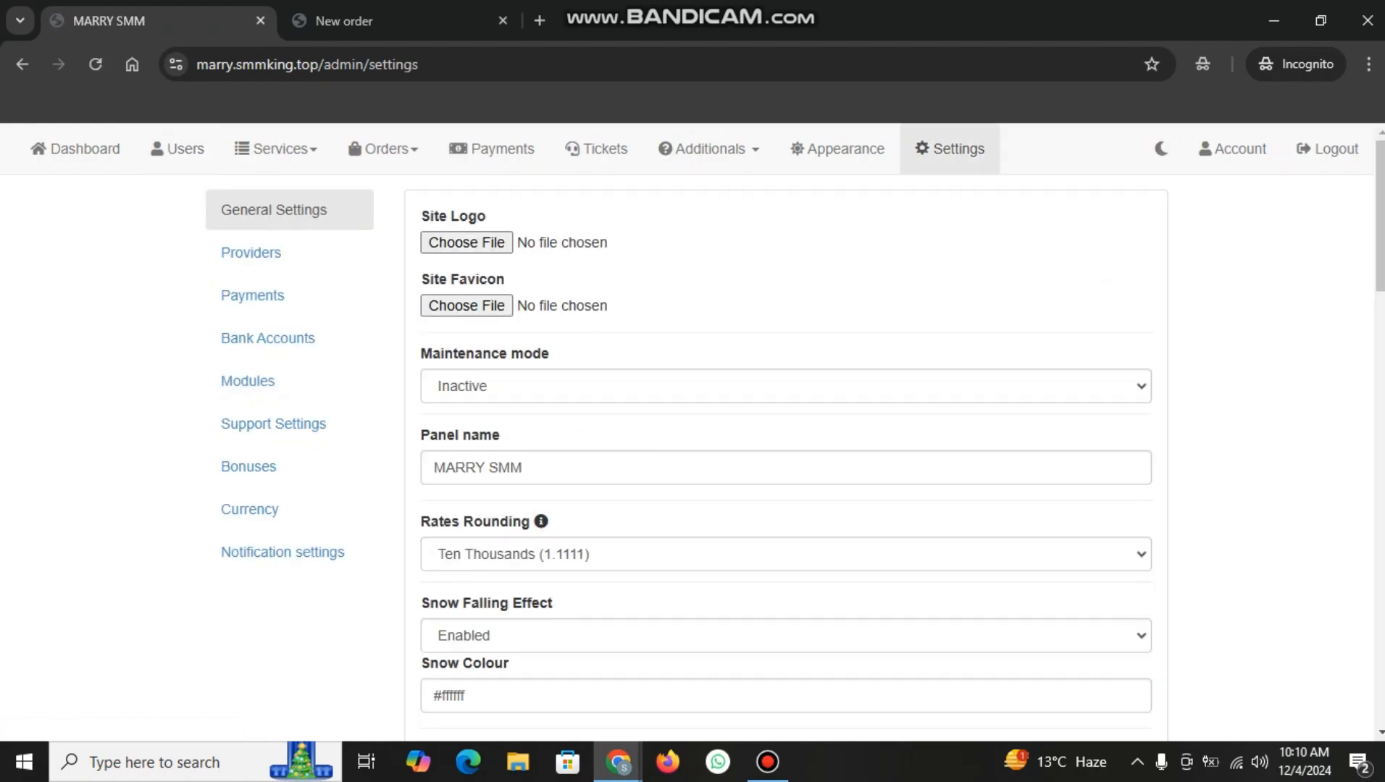
View the smmking.top entry on the providers settings page and the list of methods in the payments settings
left_click(251, 252)
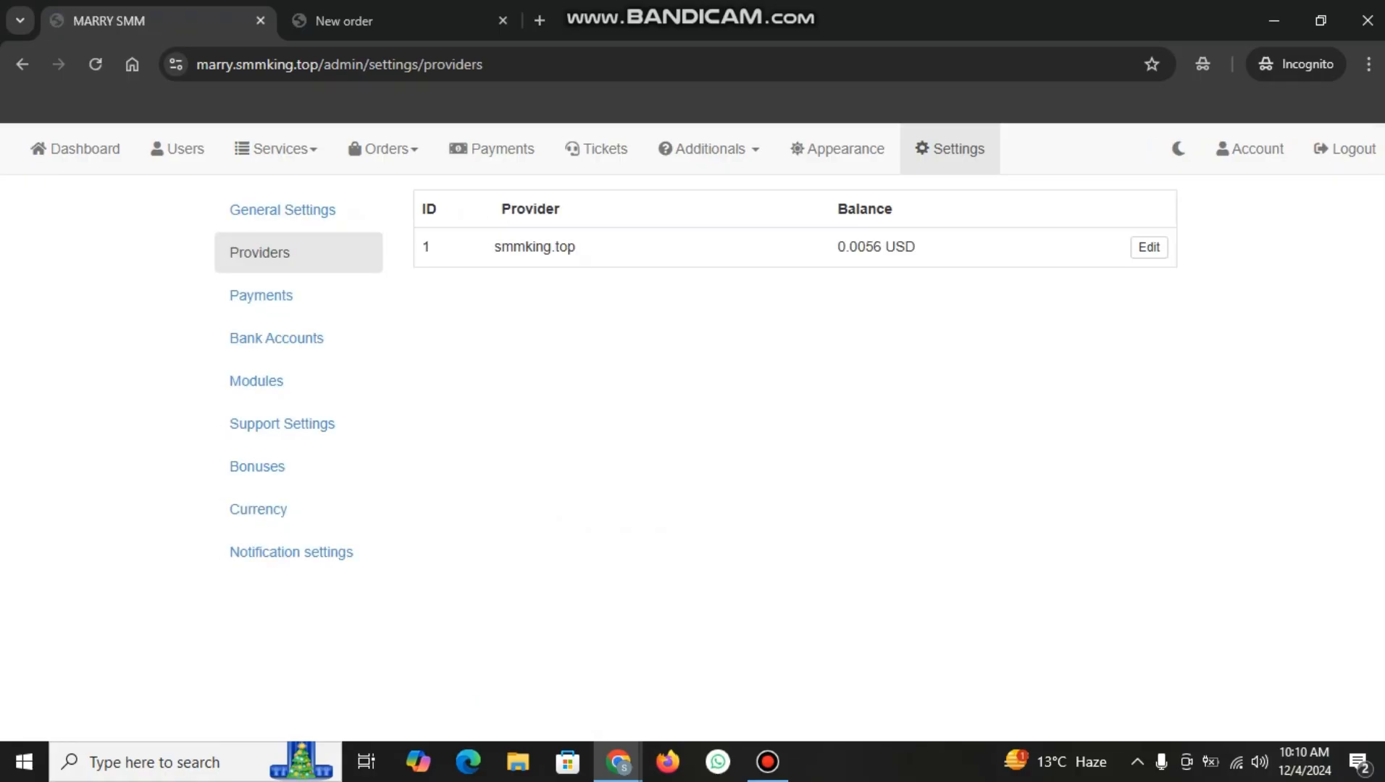
left_click_drag(577, 247, 492, 247)
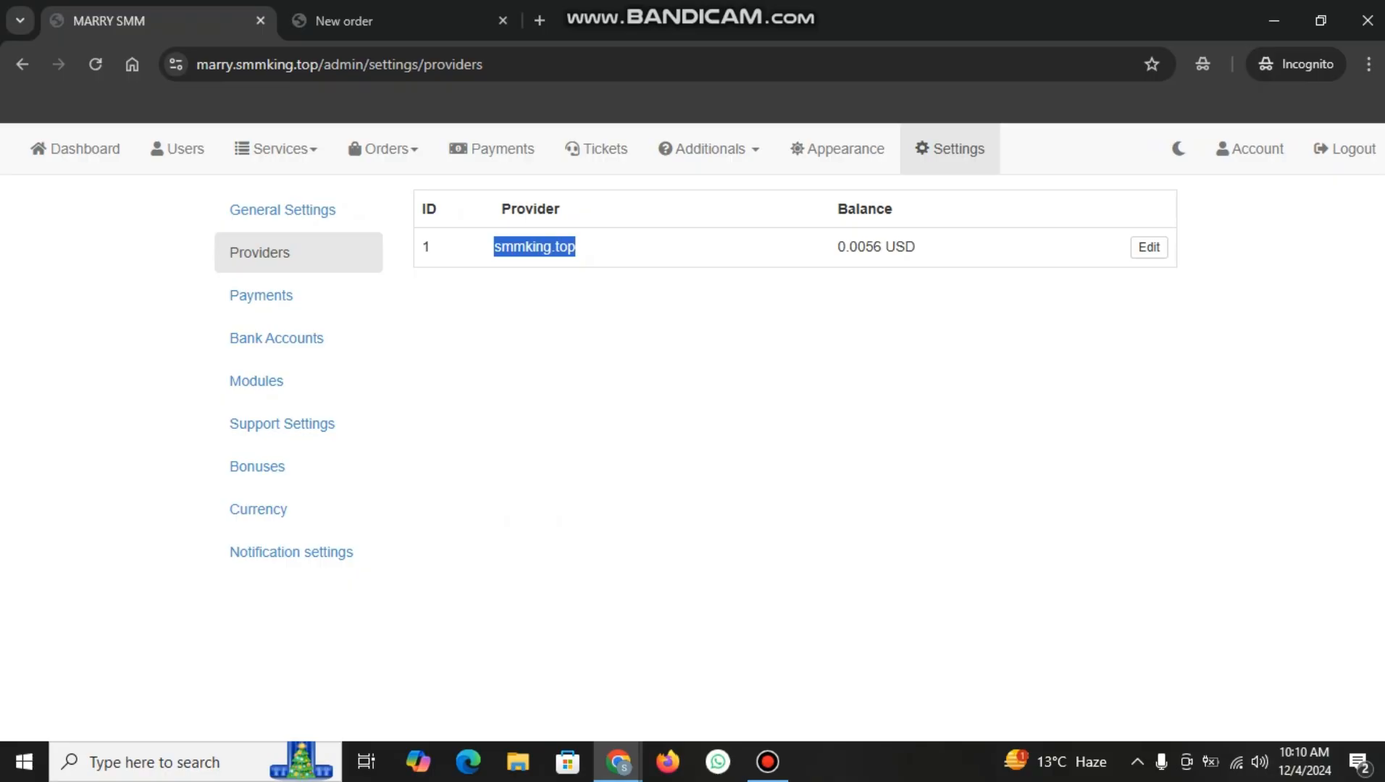
left_click(261, 296)
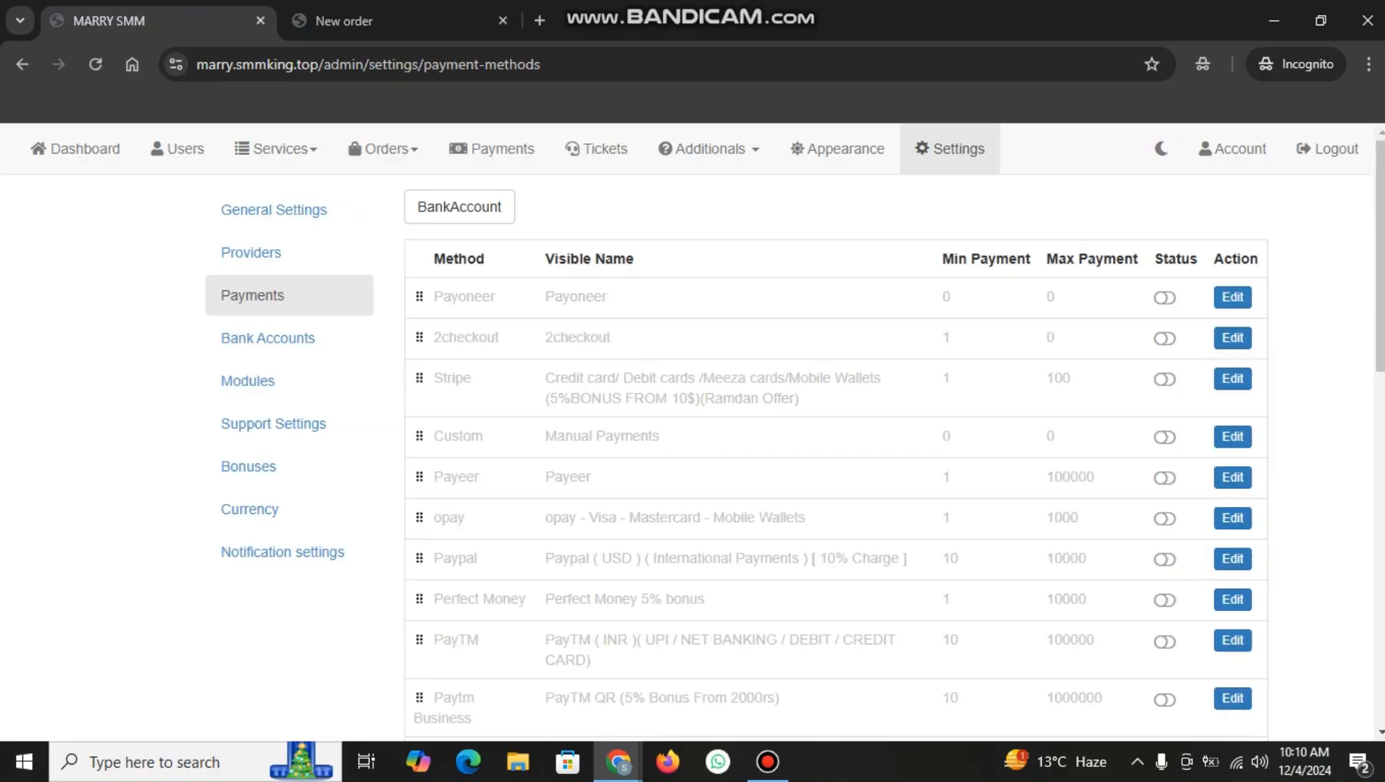
scroll(795, 443, "down", 2)
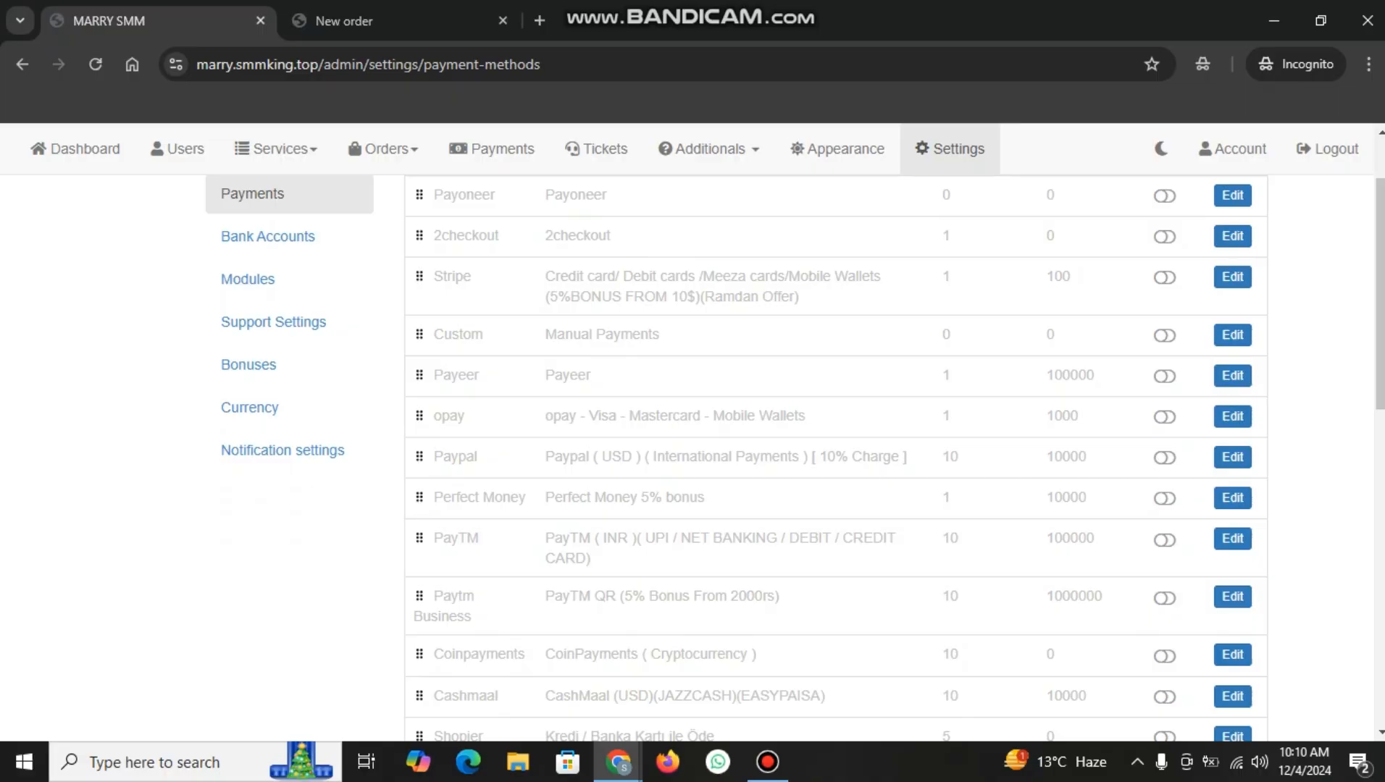
Look through the rest of the payment methods list, including FundsSystem, Mollie, JazzCash, Easypaisa, NayaPay and Binance
scroll(802, 459, "down", 2)
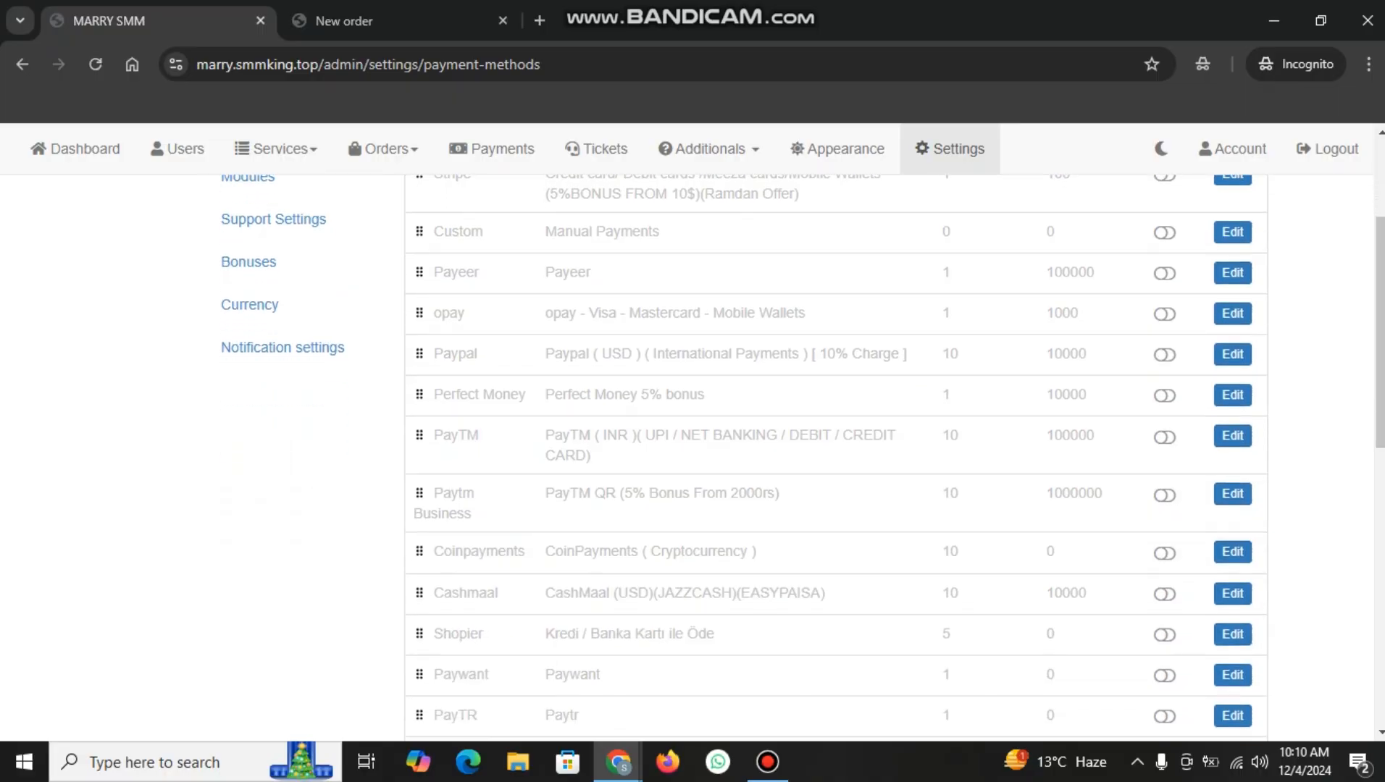
scroll(832, 456, "down", 2)
scroll(835, 456, "down", 4)
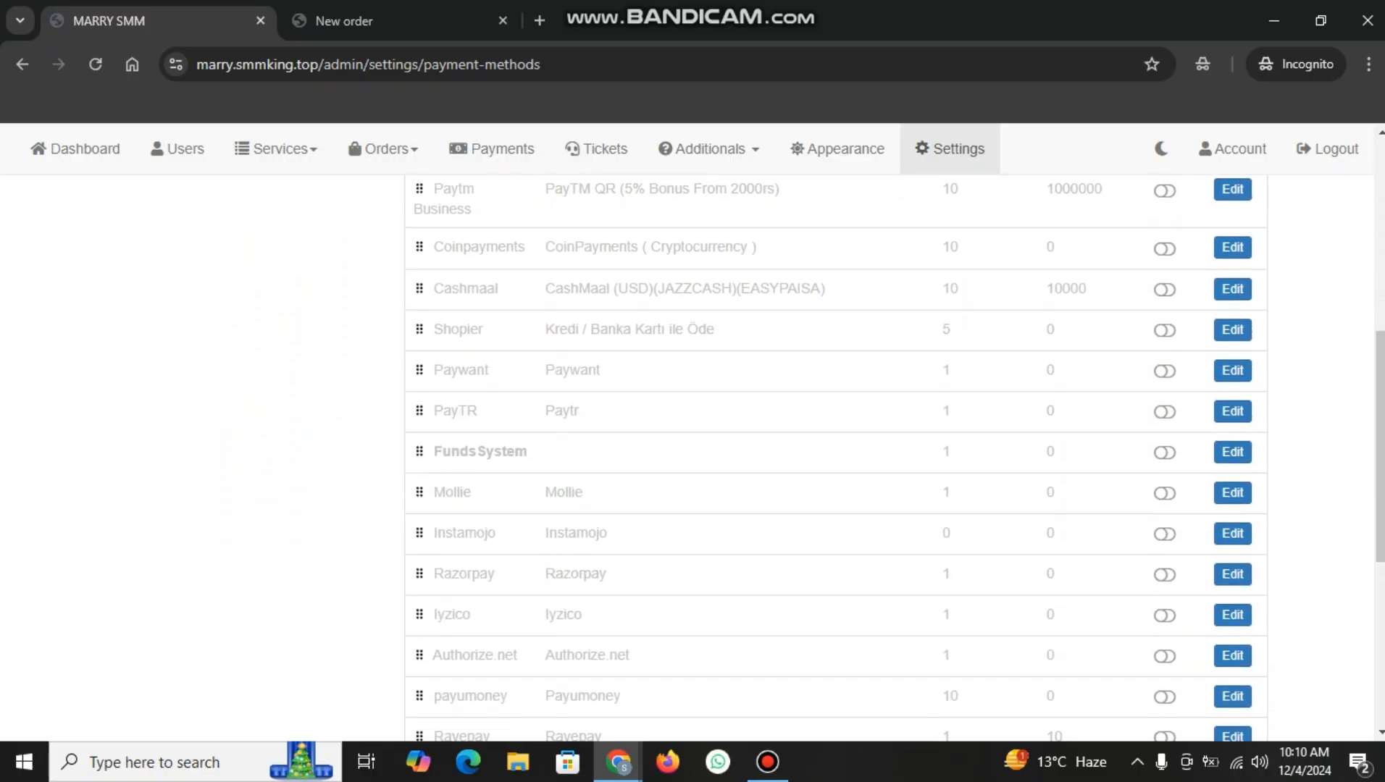
left_click_drag(529, 451, 433, 451)
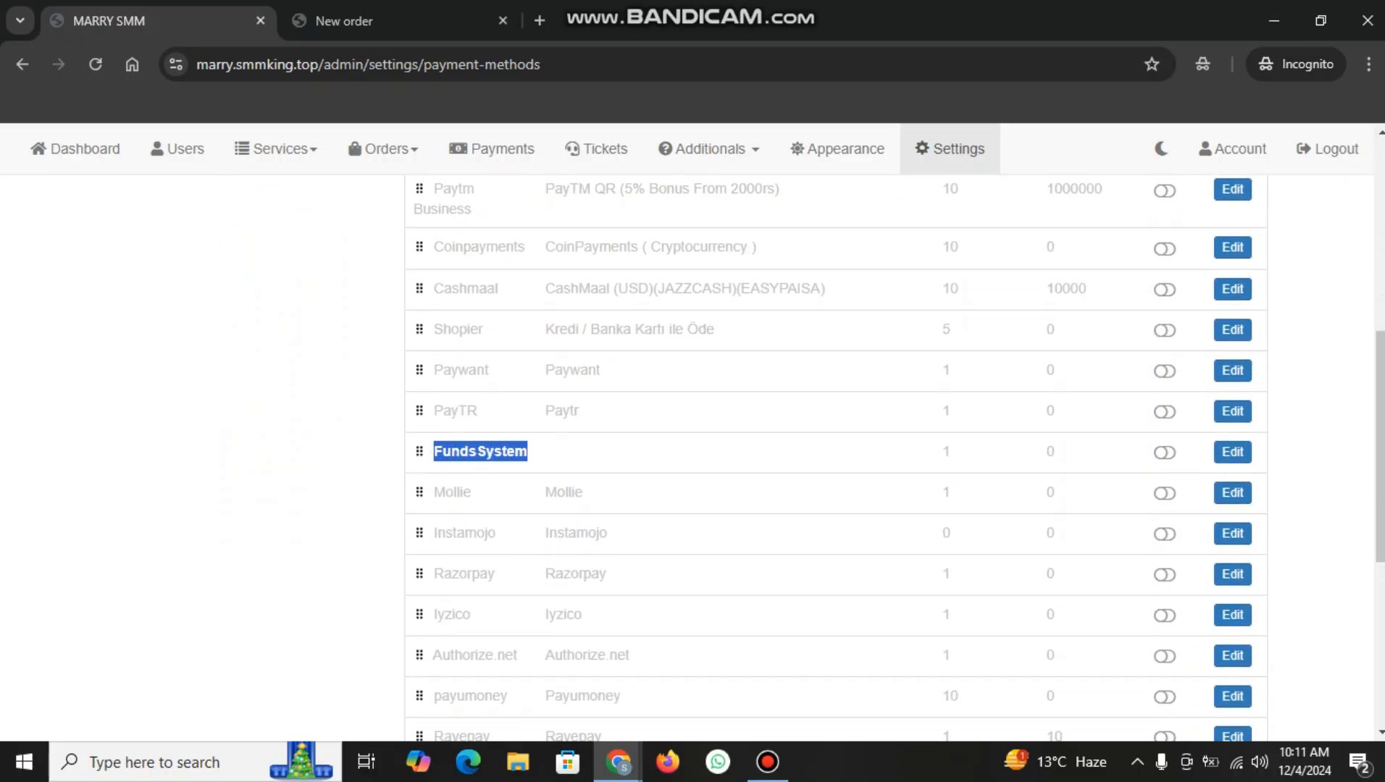
left_click_drag(584, 491, 543, 492)
scroll(544, 492, "down", 8)
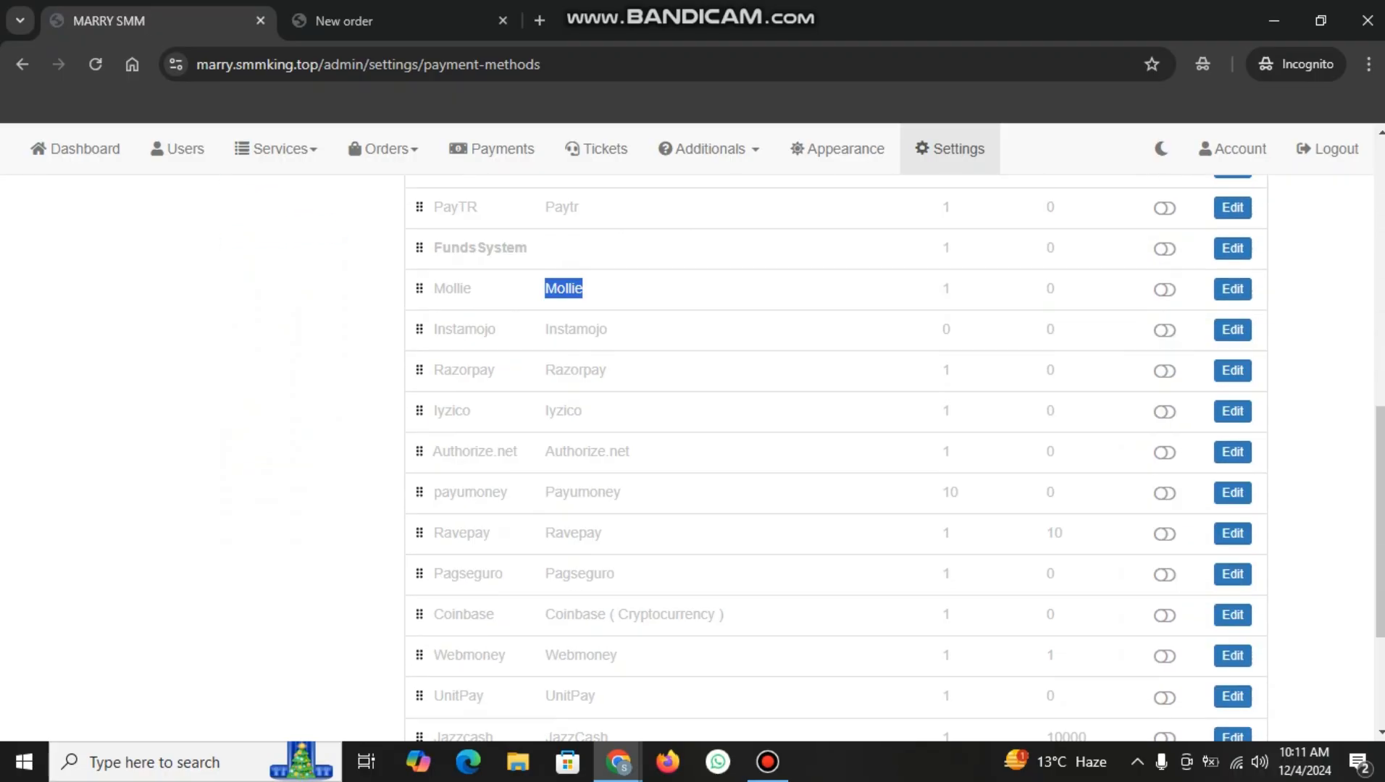
left_click_drag(612, 550, 545, 550)
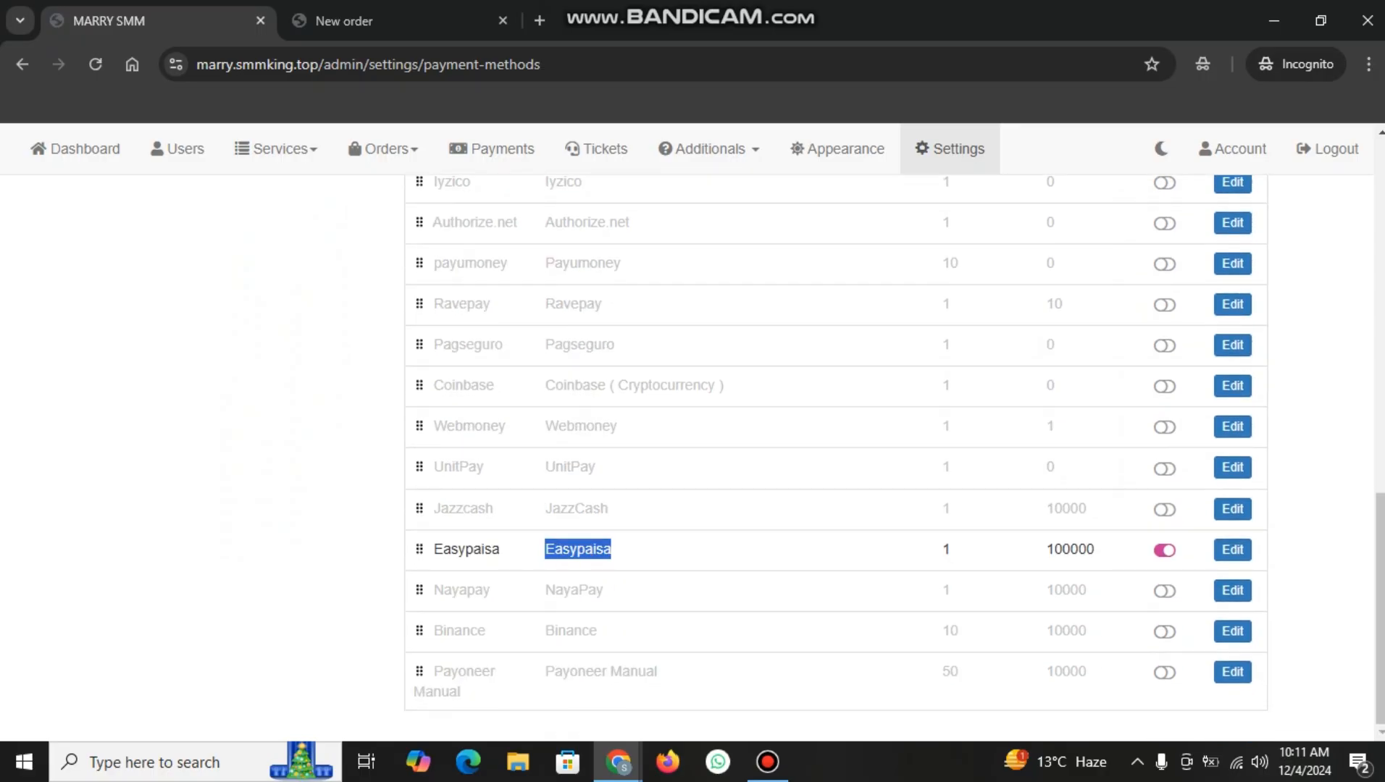
left_click_drag(600, 509, 560, 509)
left_click_drag(604, 591, 544, 591)
left_click_drag(597, 631, 545, 631)
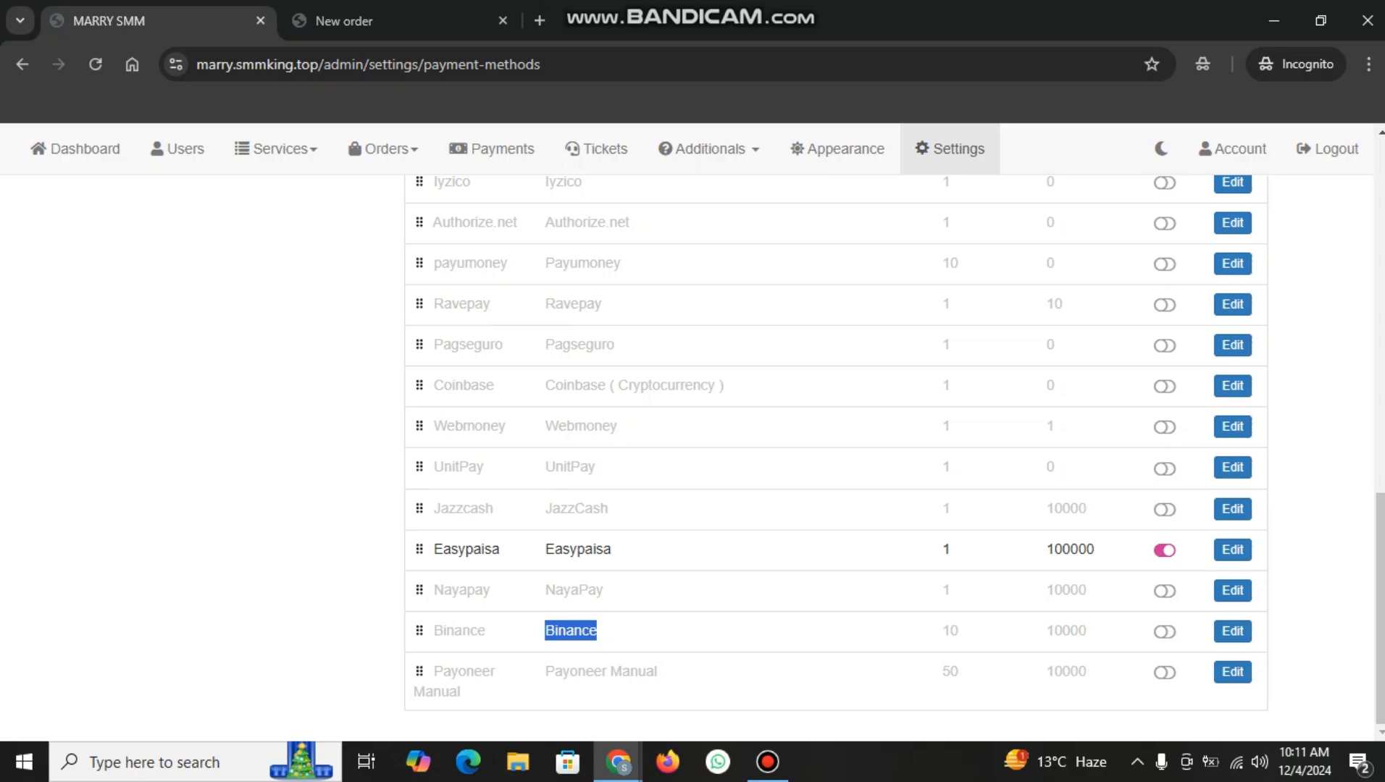
scroll(833, 456, "up", 10)
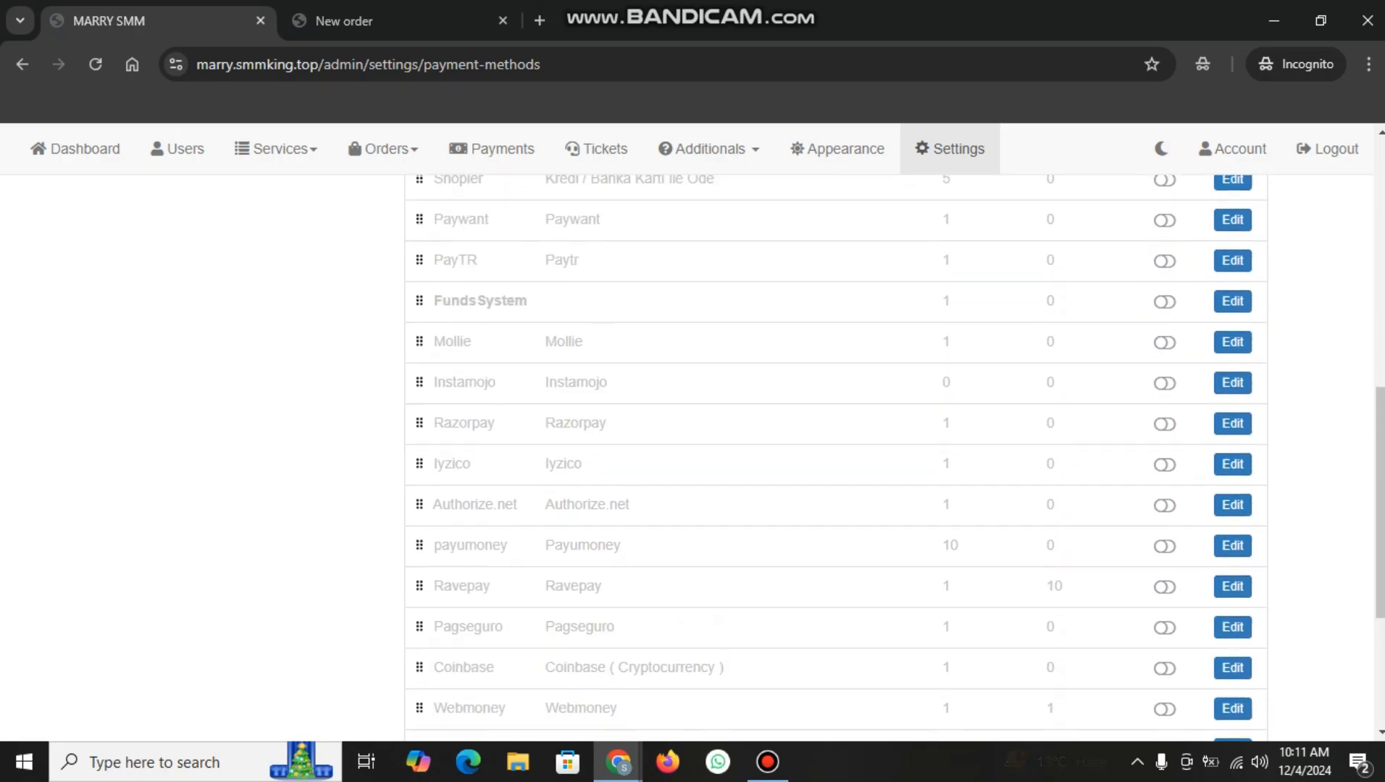
scroll(1232, 467, "down", 10)
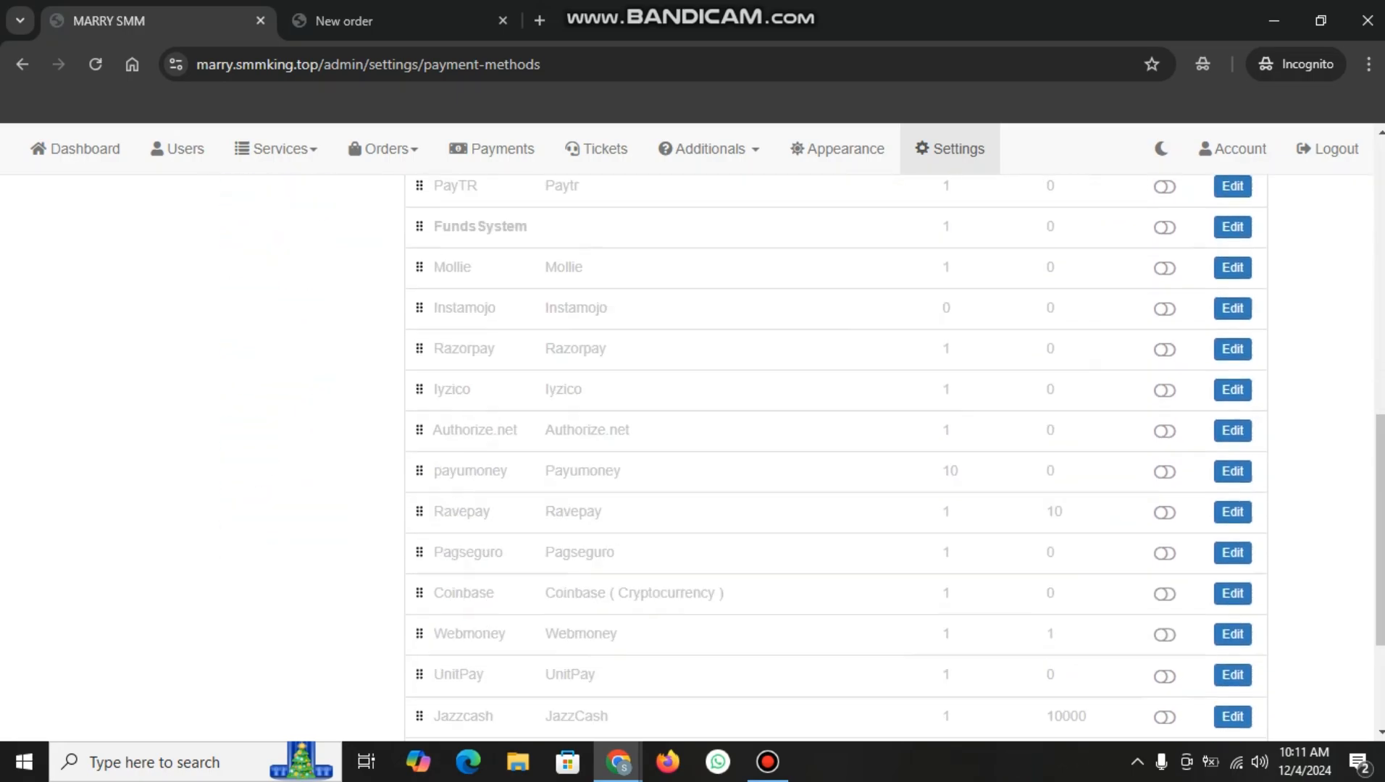
Open the JazzCash payment method, examine its account, email and USD Rate in PKR fields, and close it without updating
left_click(1232, 509)
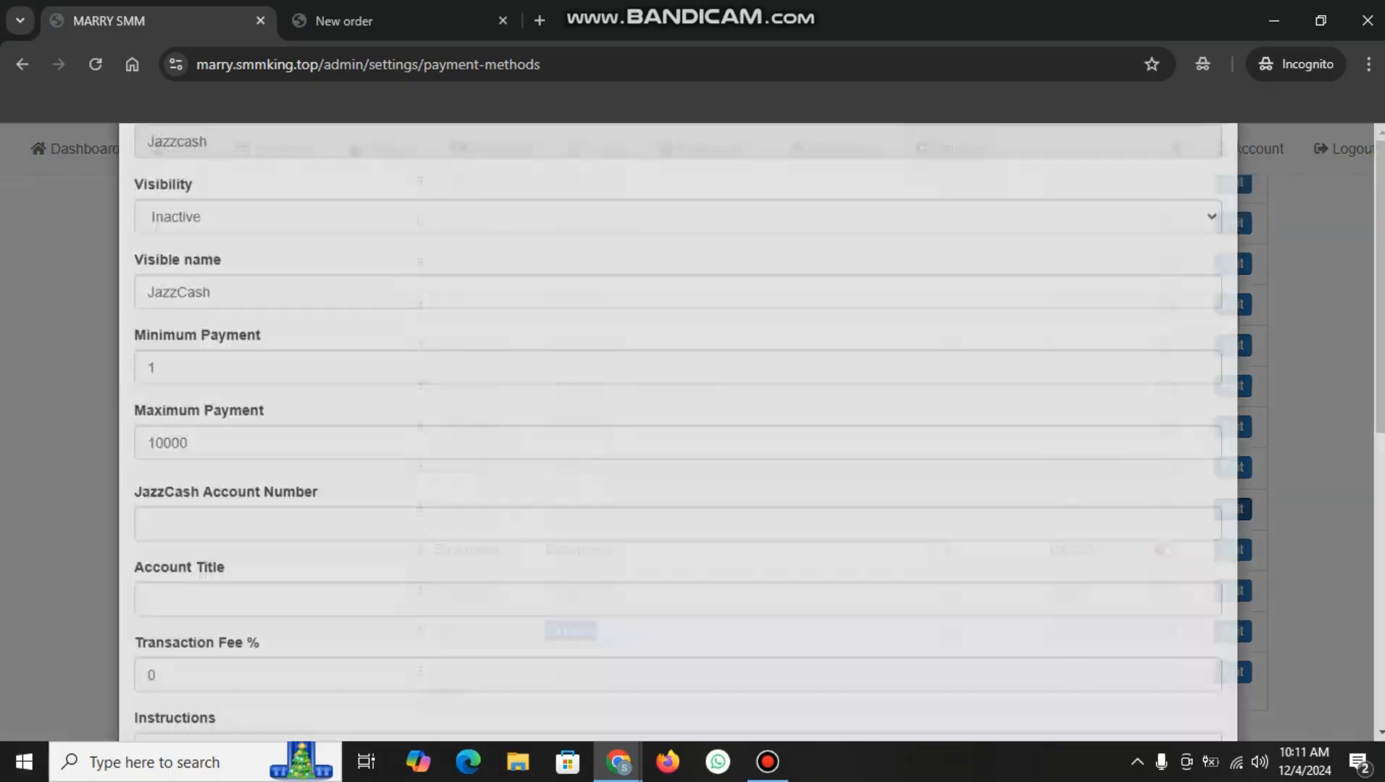
scroll(1231, 509, "down", 5)
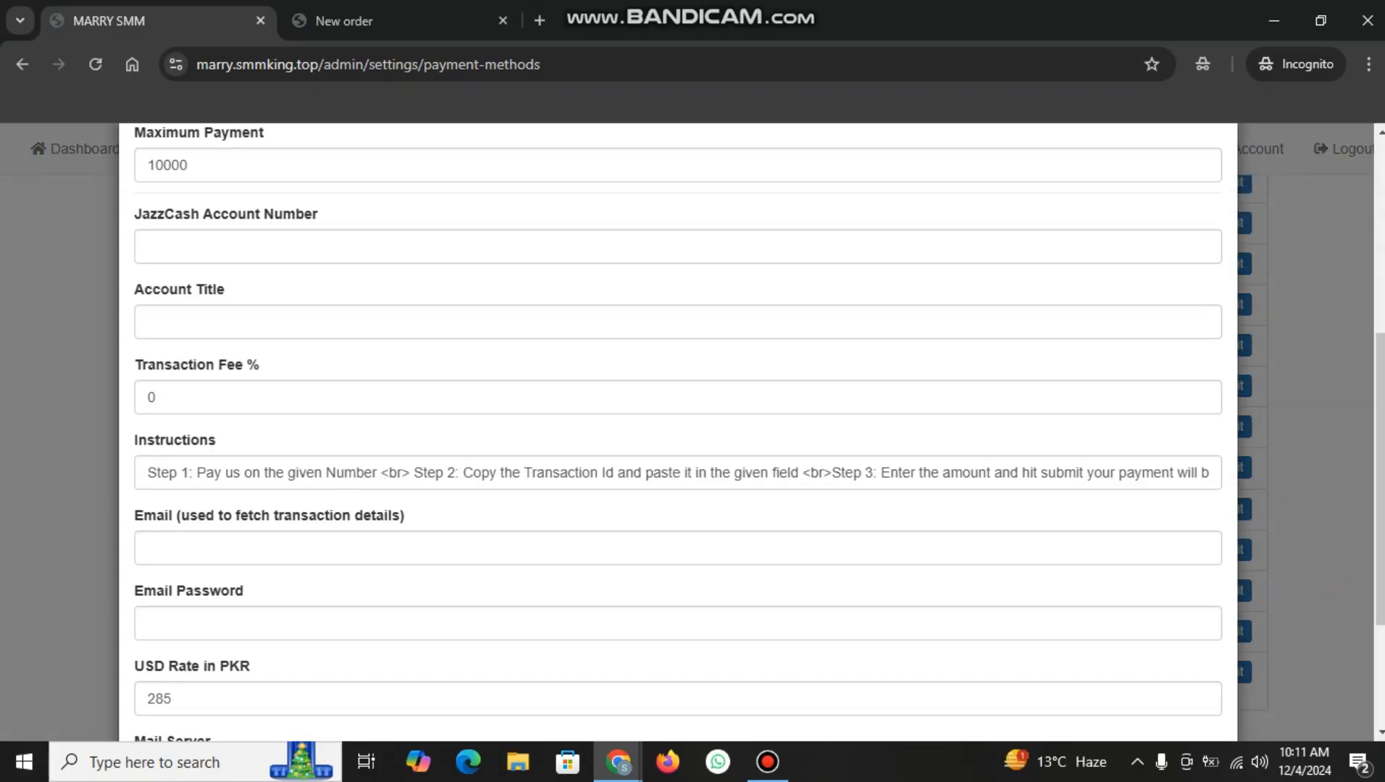
left_click(148, 247)
left_click(148, 322)
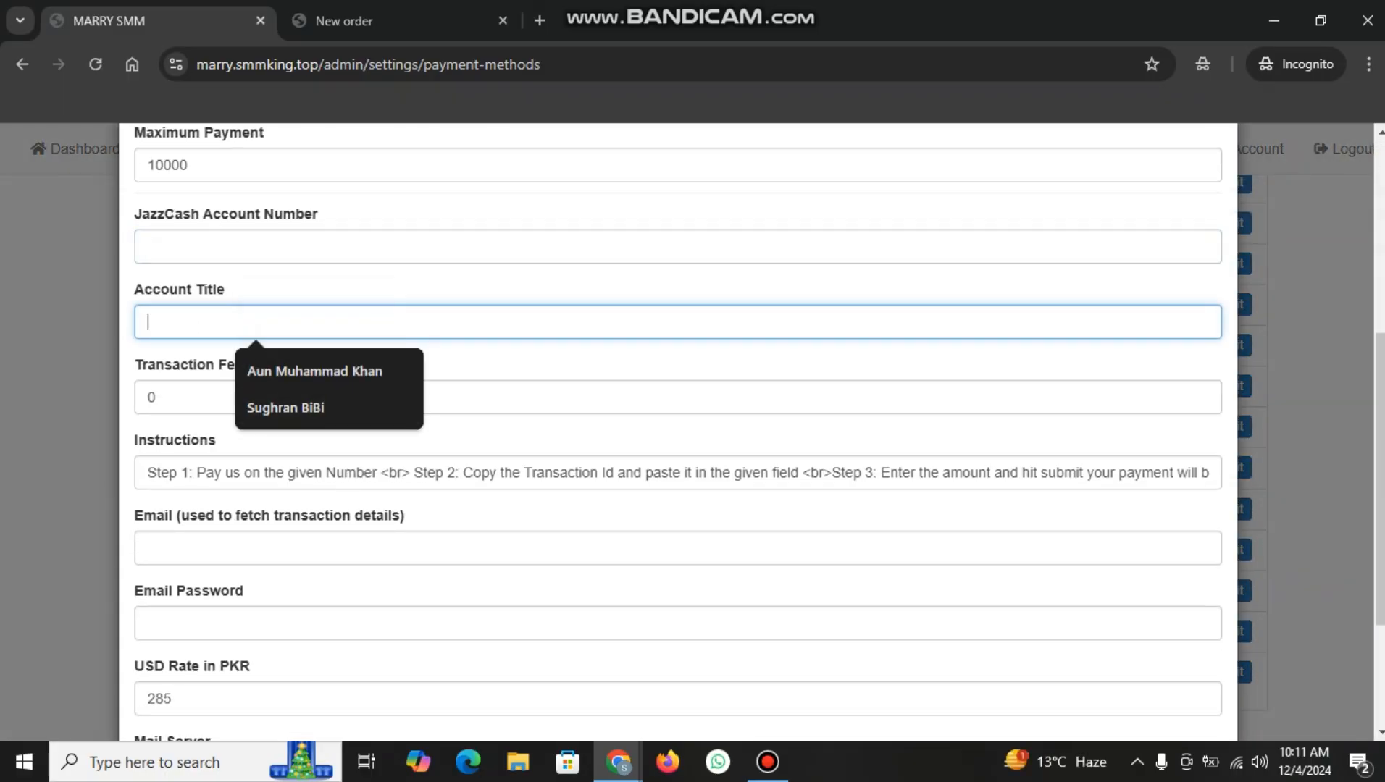
scroll(678, 432, "down", 3)
double_click(171, 496)
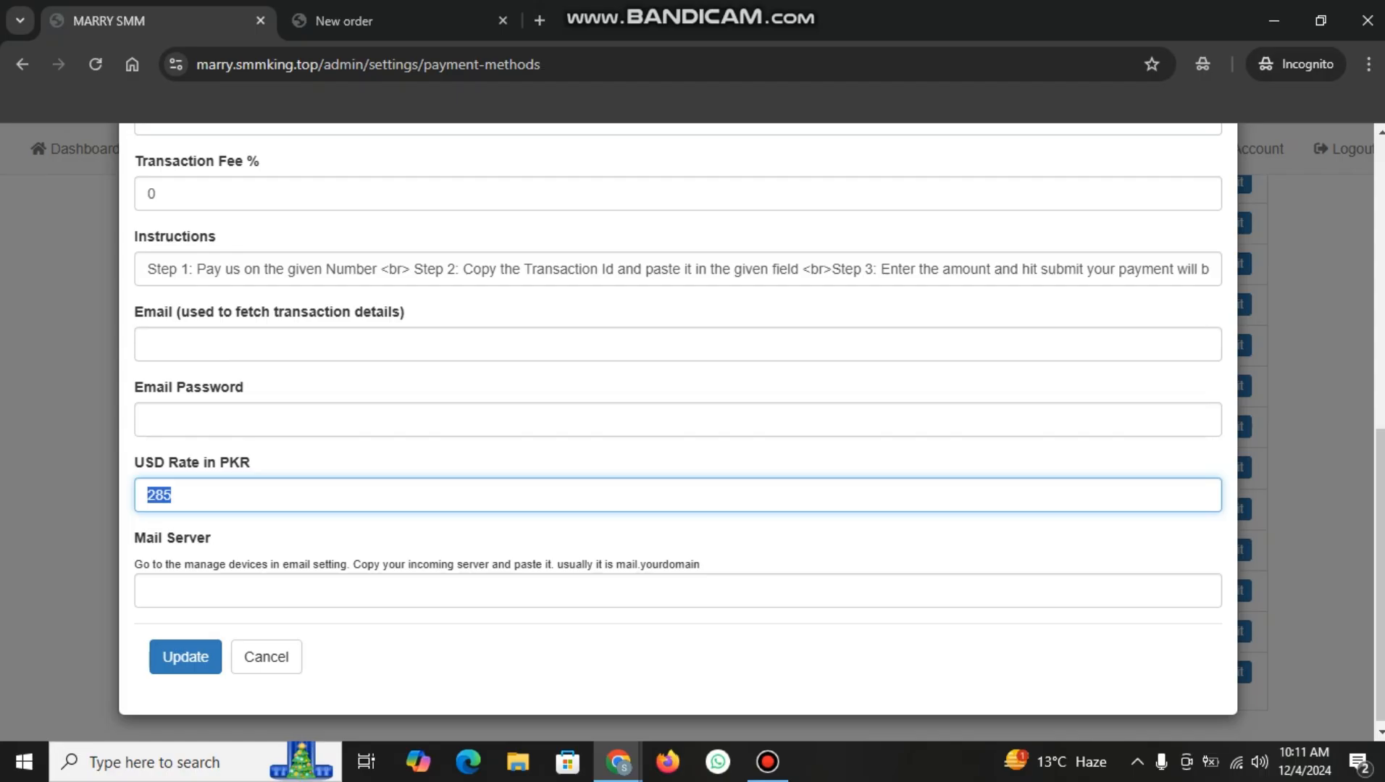
left_click(267, 657)
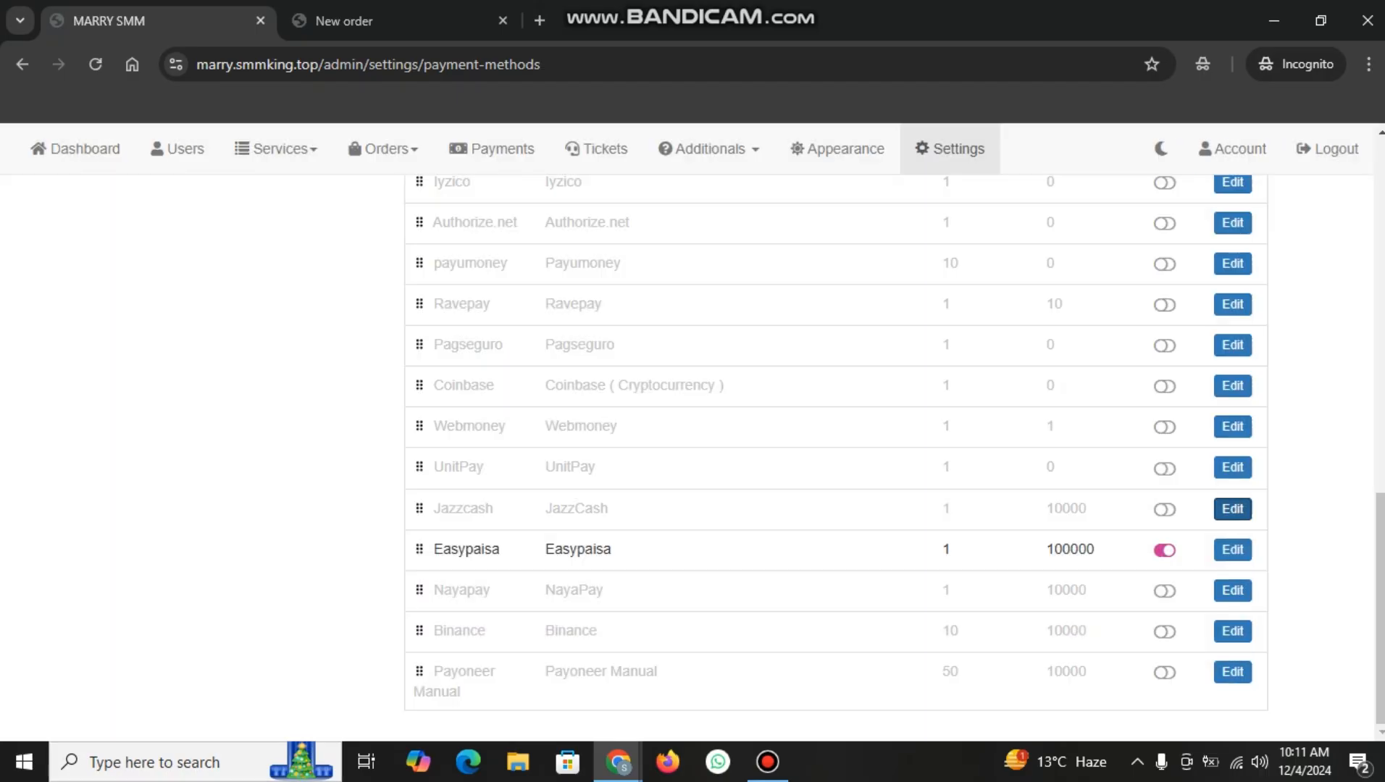
View the Bank Accounts settings, and look at the Affiliate System choices in the Modules settings
scroll(693, 449, "up", 10)
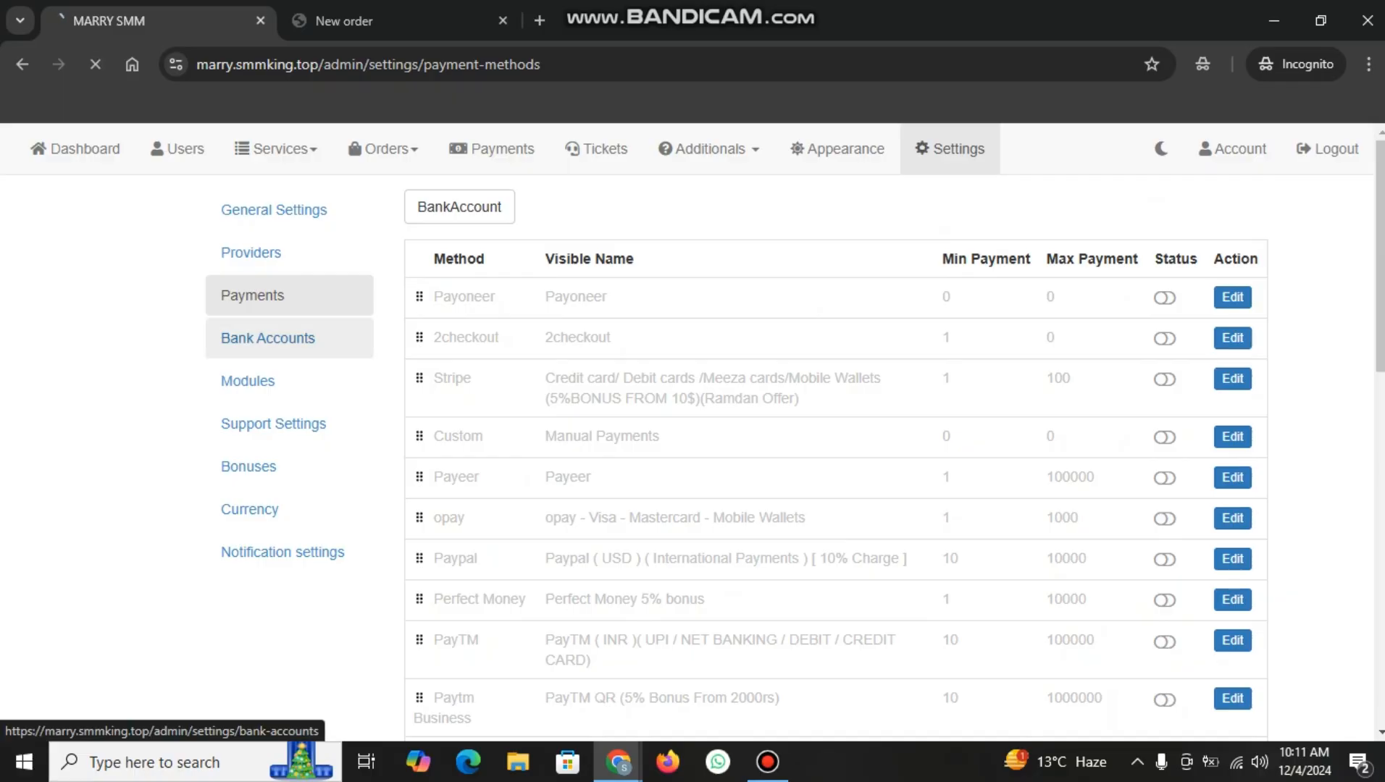
left_click(268, 338)
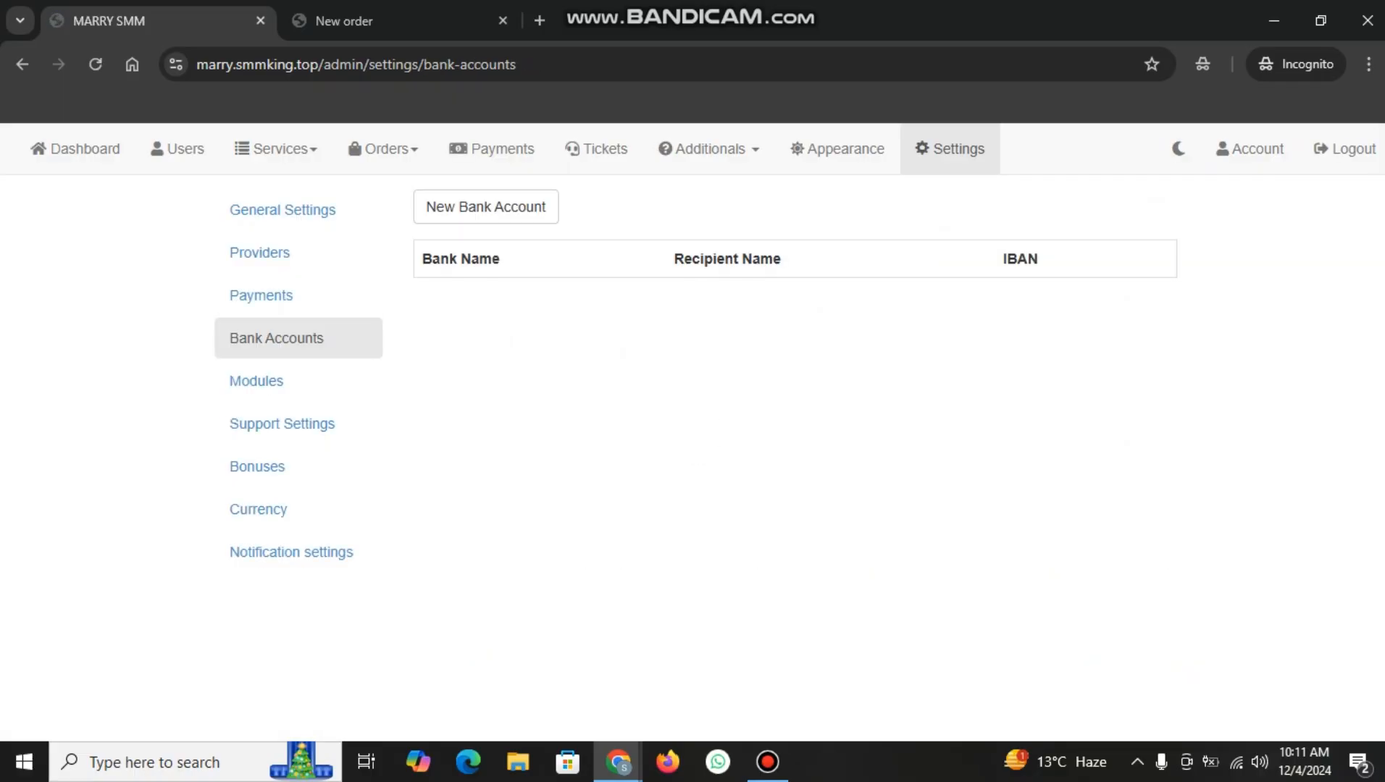
left_click(257, 381)
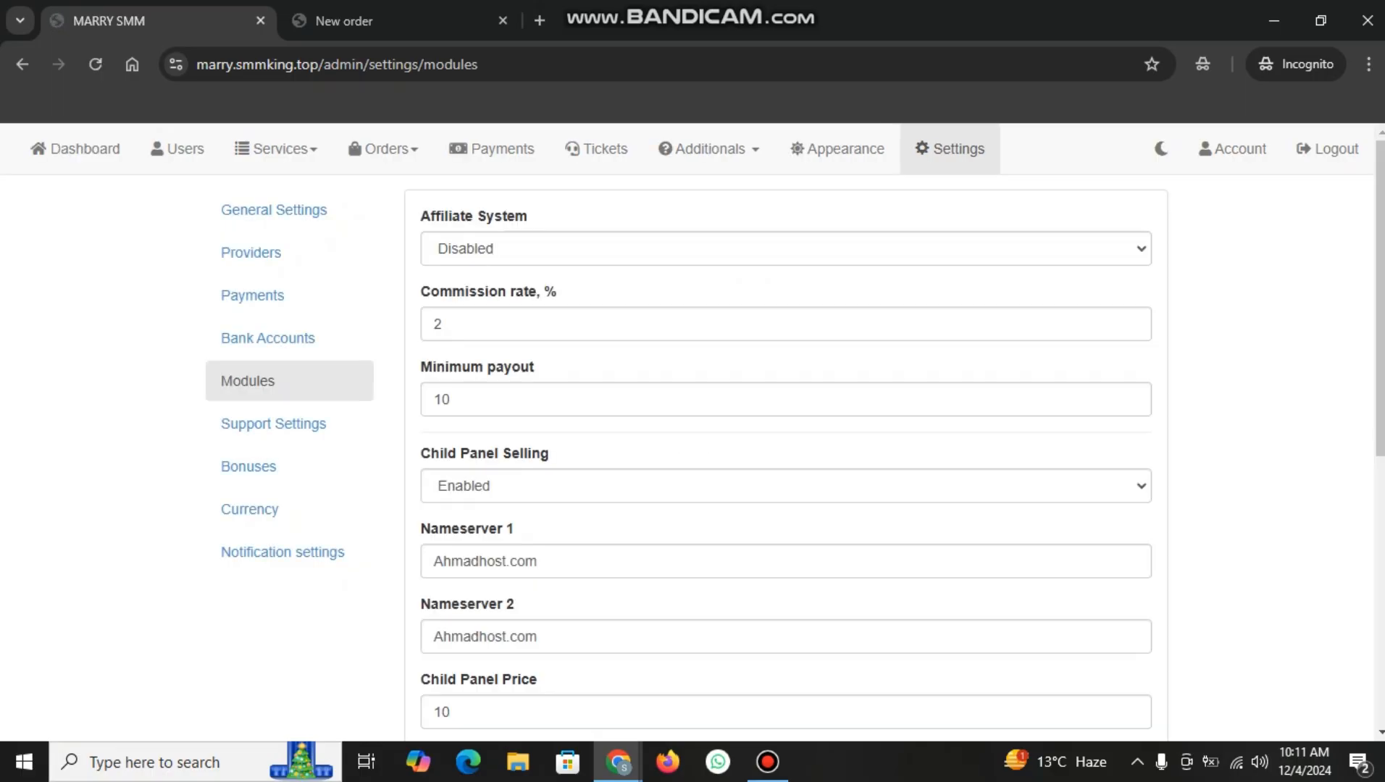
left_click(785, 249)
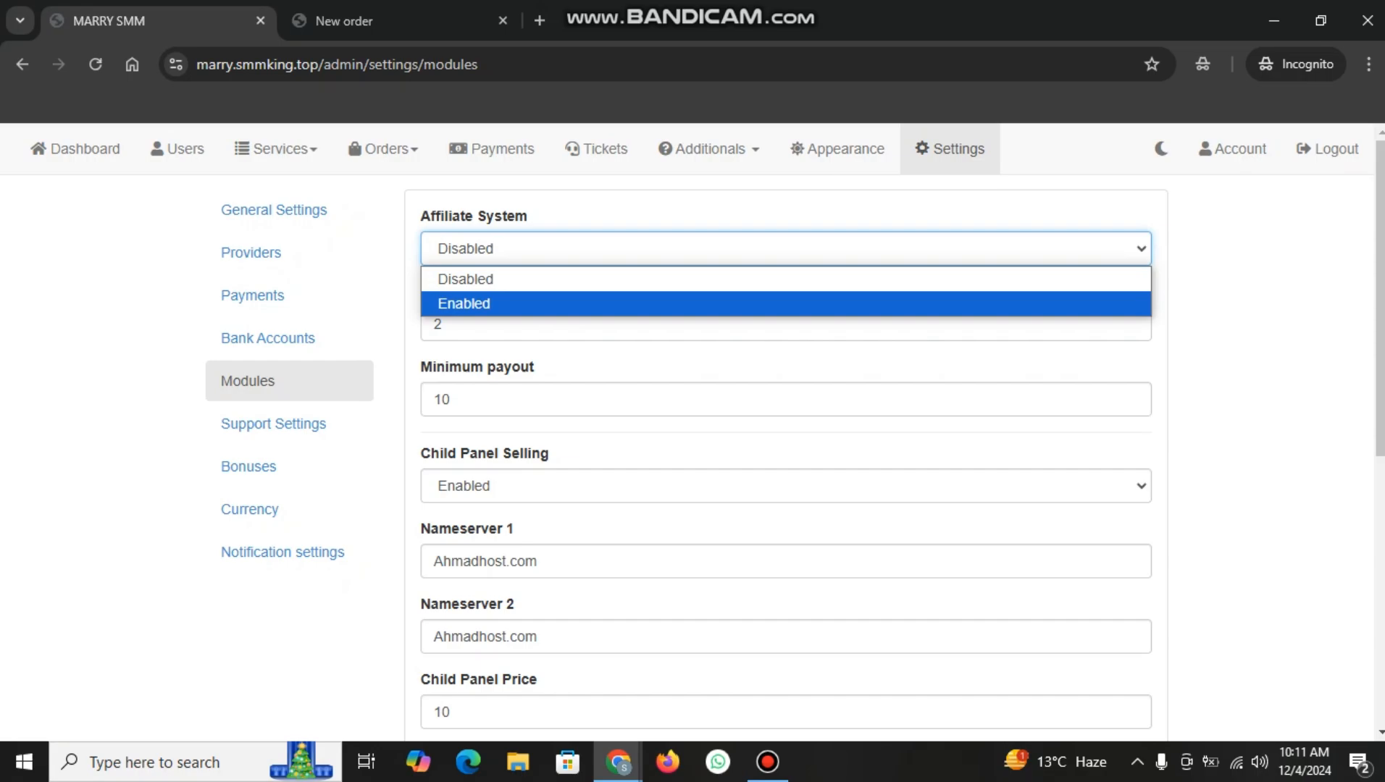
key("Return")
Review the Video Promotion, Updates Logs and Mass Order options in the Modules settings
scroll(785, 435, "down", 7)
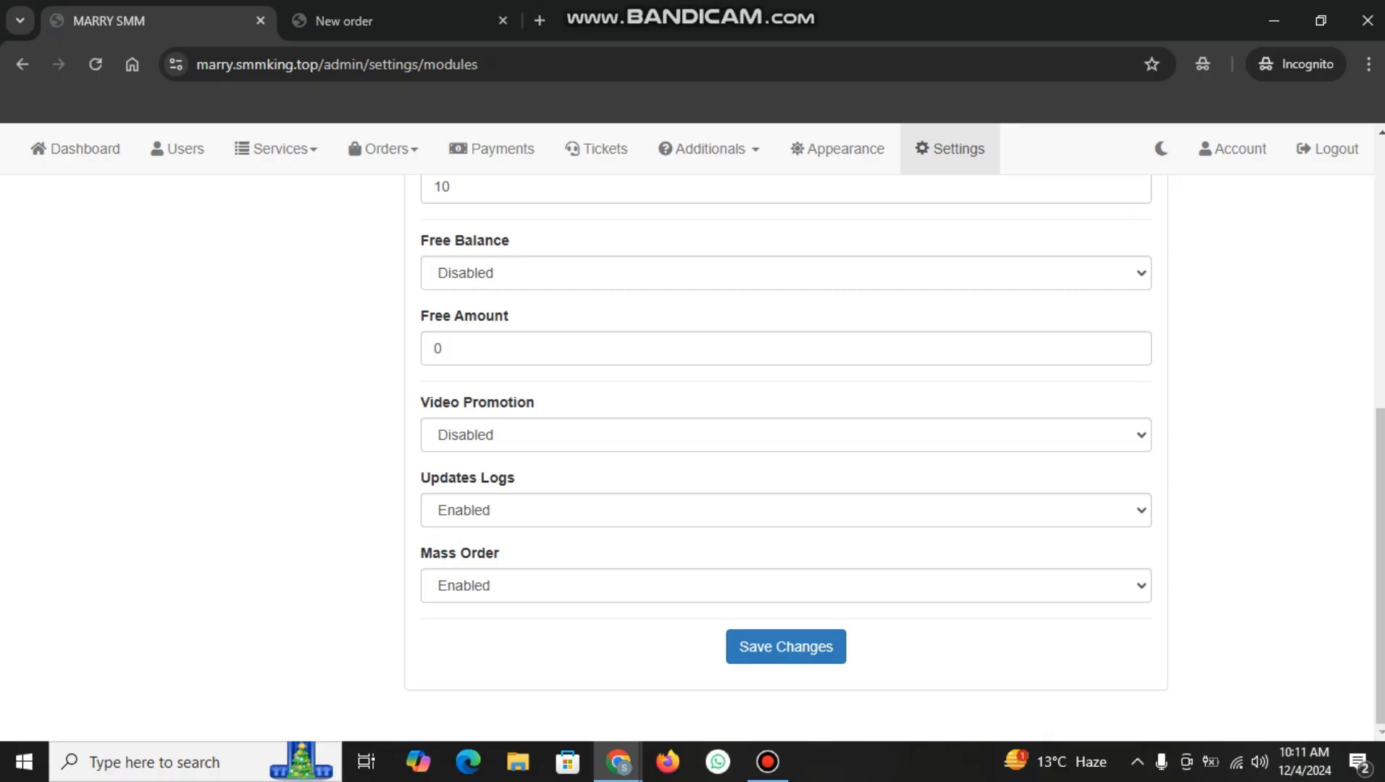
left_click_drag(534, 402, 421, 402)
left_click_drag(515, 478, 421, 478)
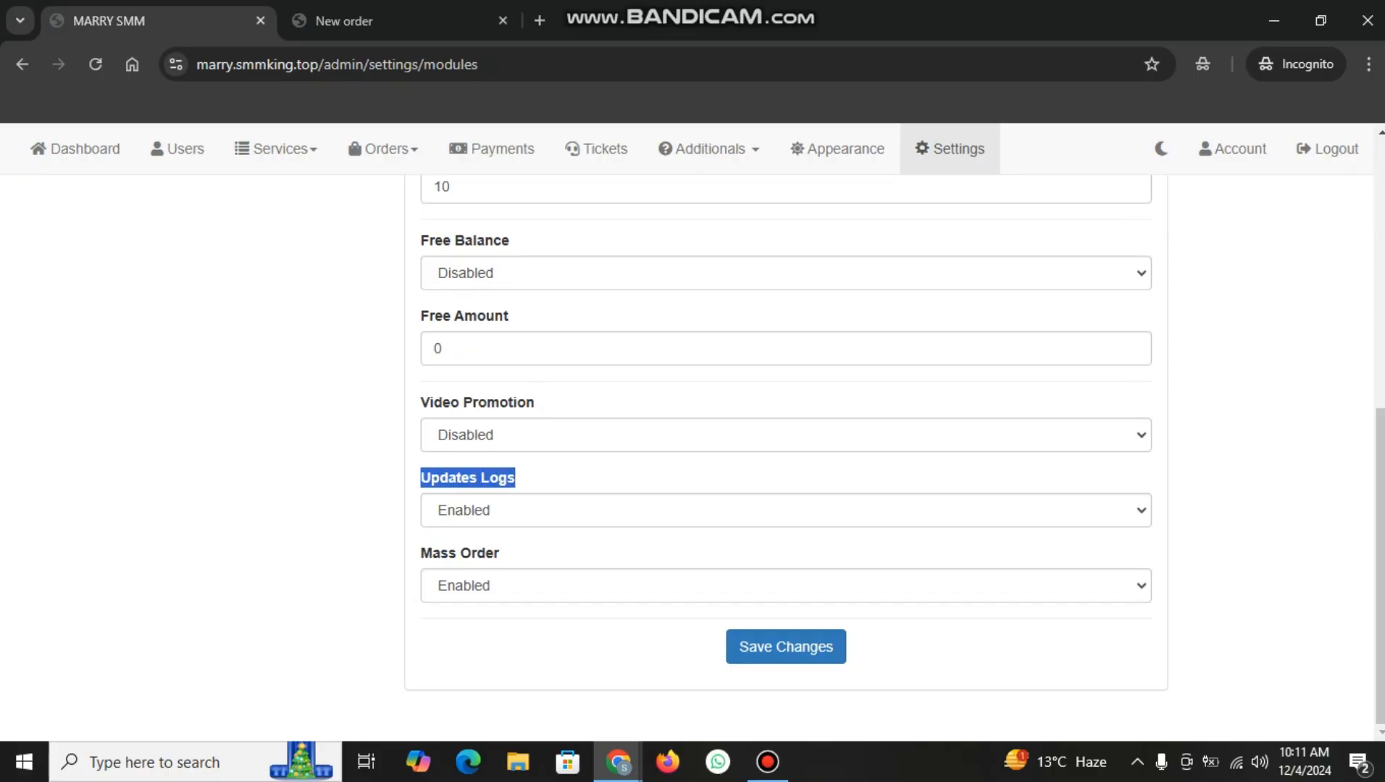
left_click(786, 585)
scroll(786, 434, "up", 5)
Open the Support Settings and look at the Titles section for support request options
left_click(275, 306)
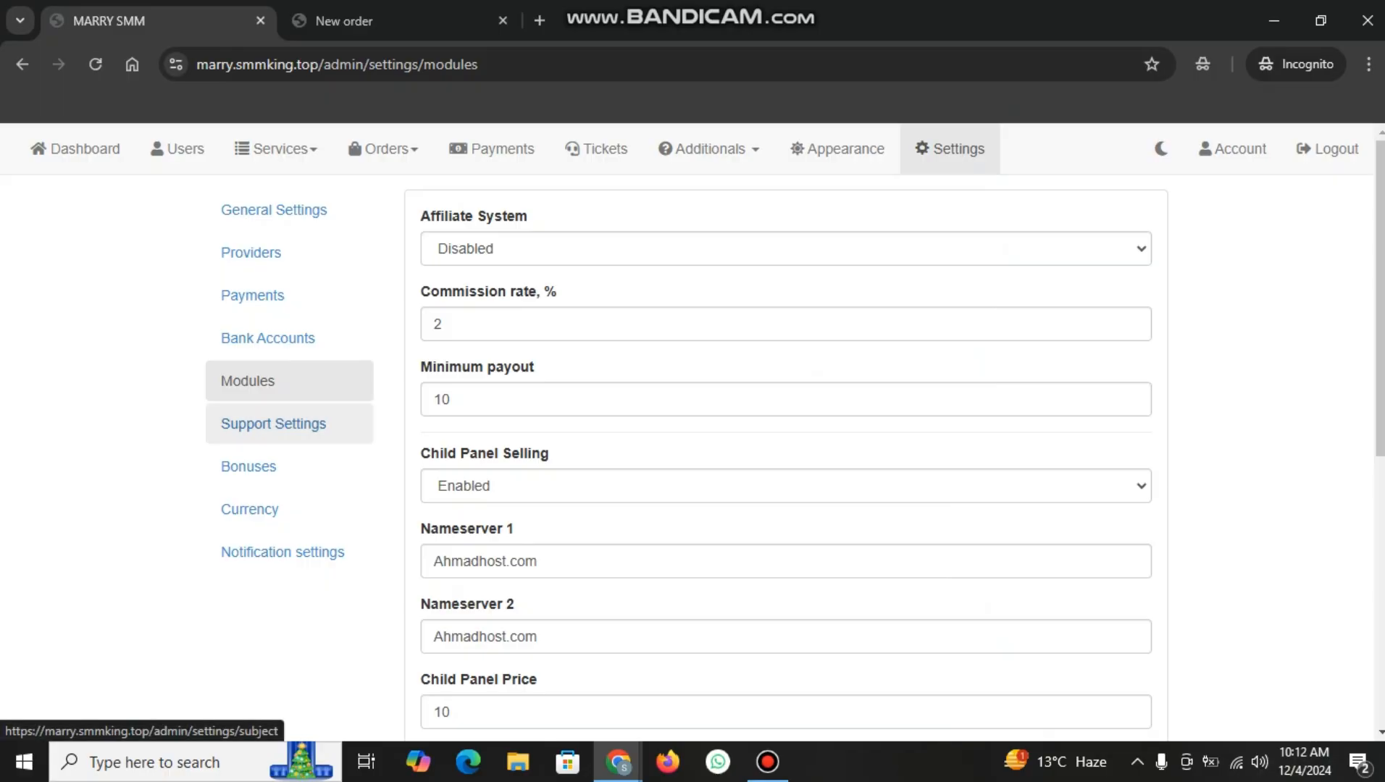
left_click(273, 423)
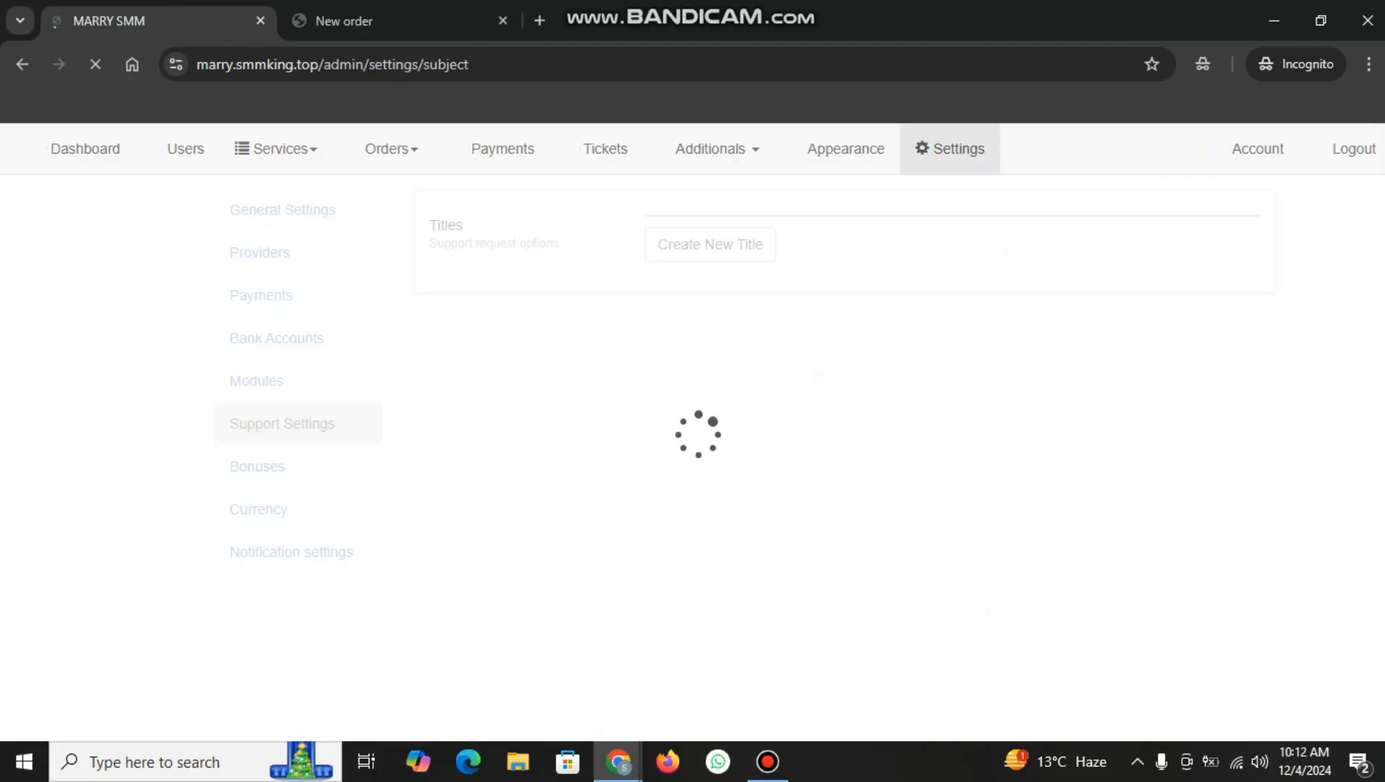
left_click_drag(463, 226, 429, 225)
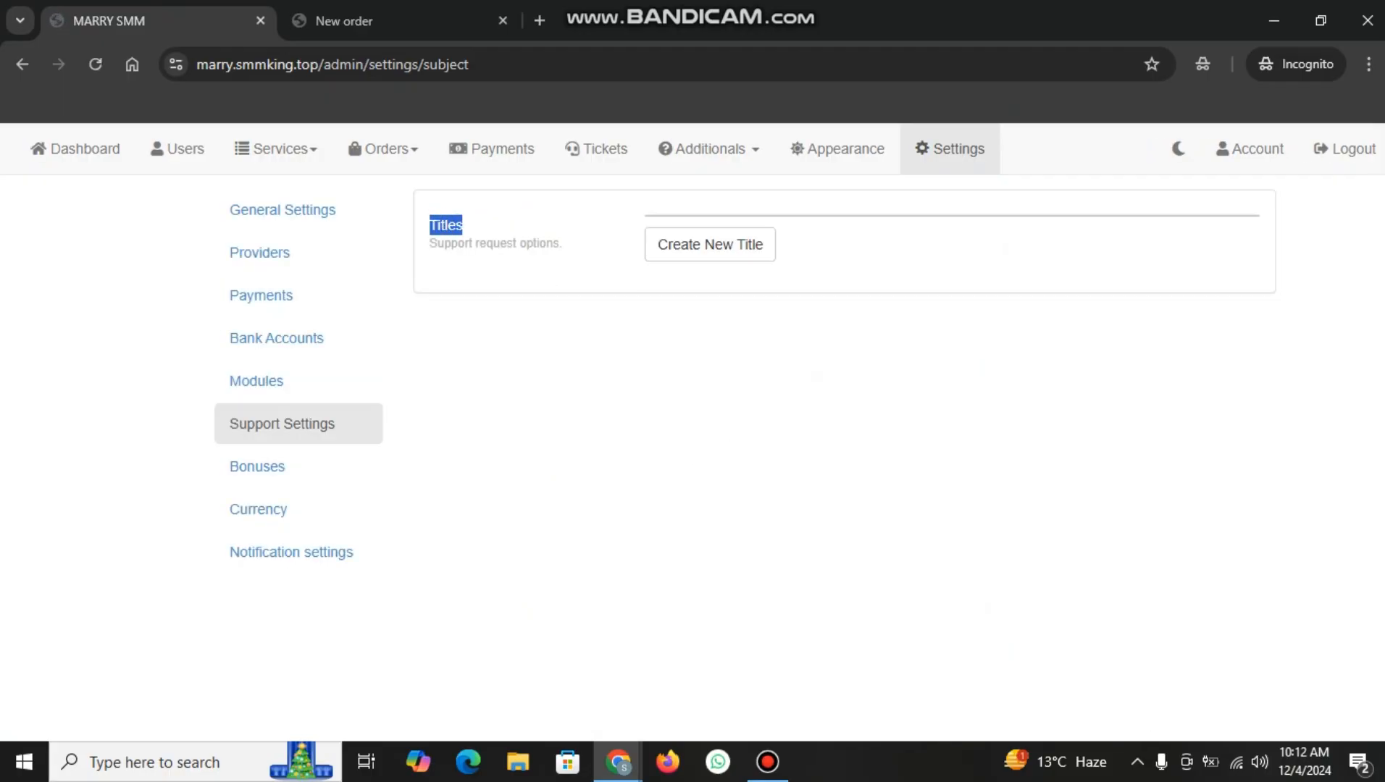
Add a new payment bonus for the Easypaisa method with a 1% bonus starting from an amount of 5000
left_click(257, 466)
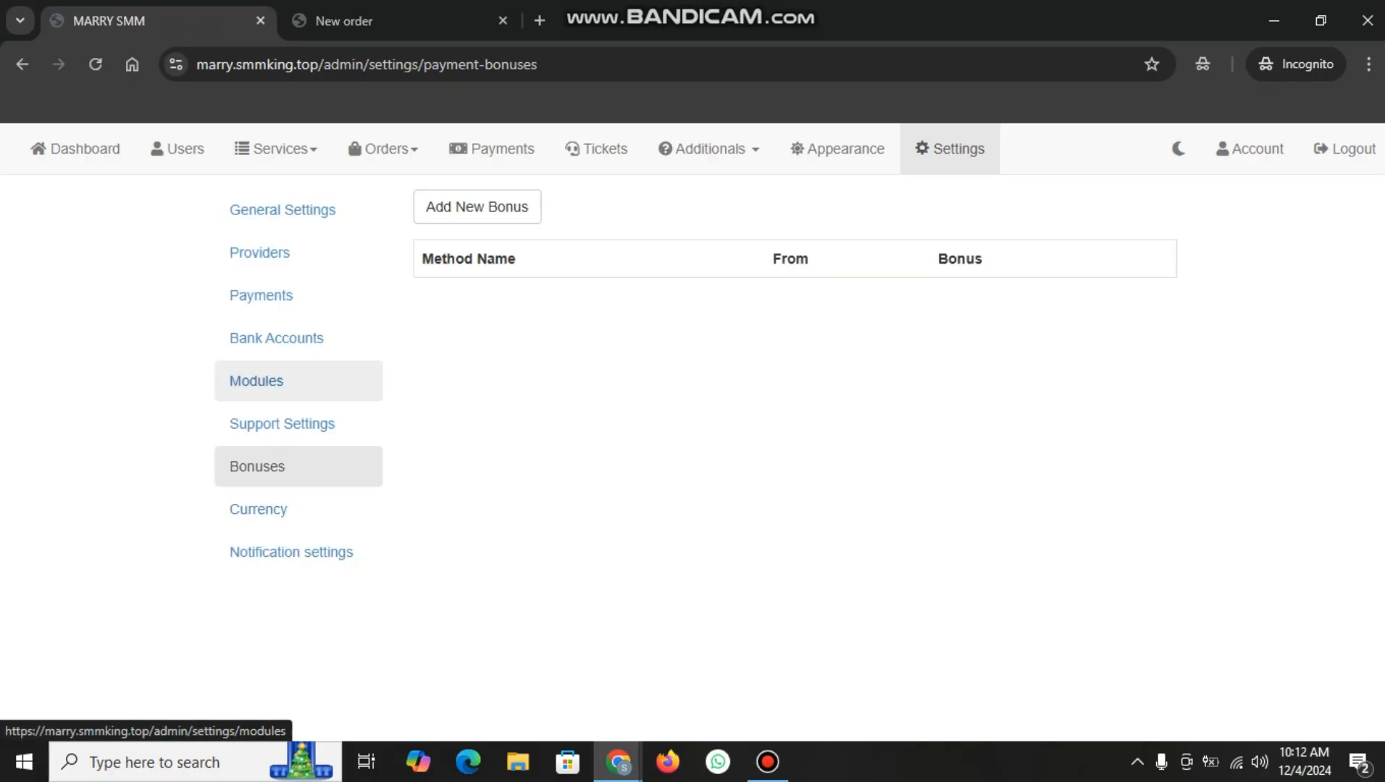
left_click(477, 206)
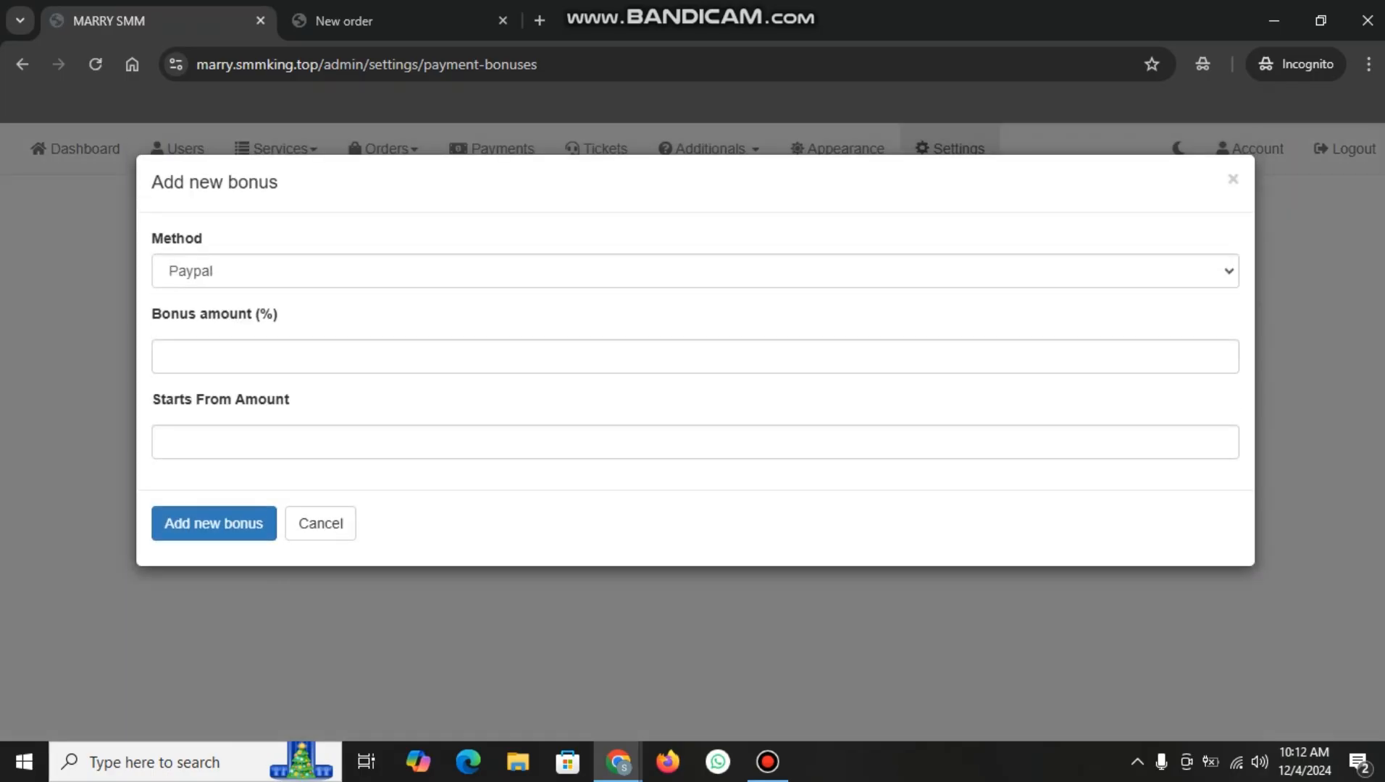
left_click(478, 269)
scroll(477, 470, "down", 5)
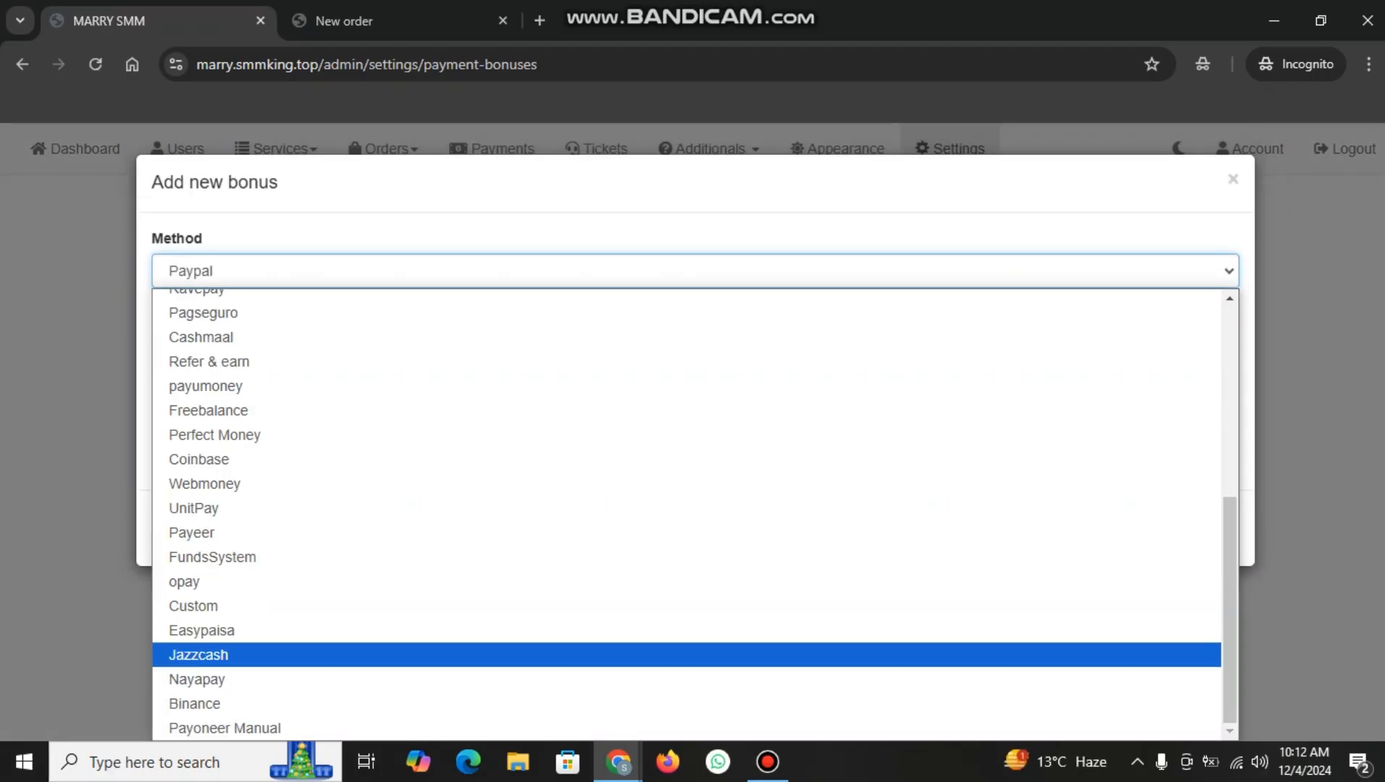
left_click(304, 631)
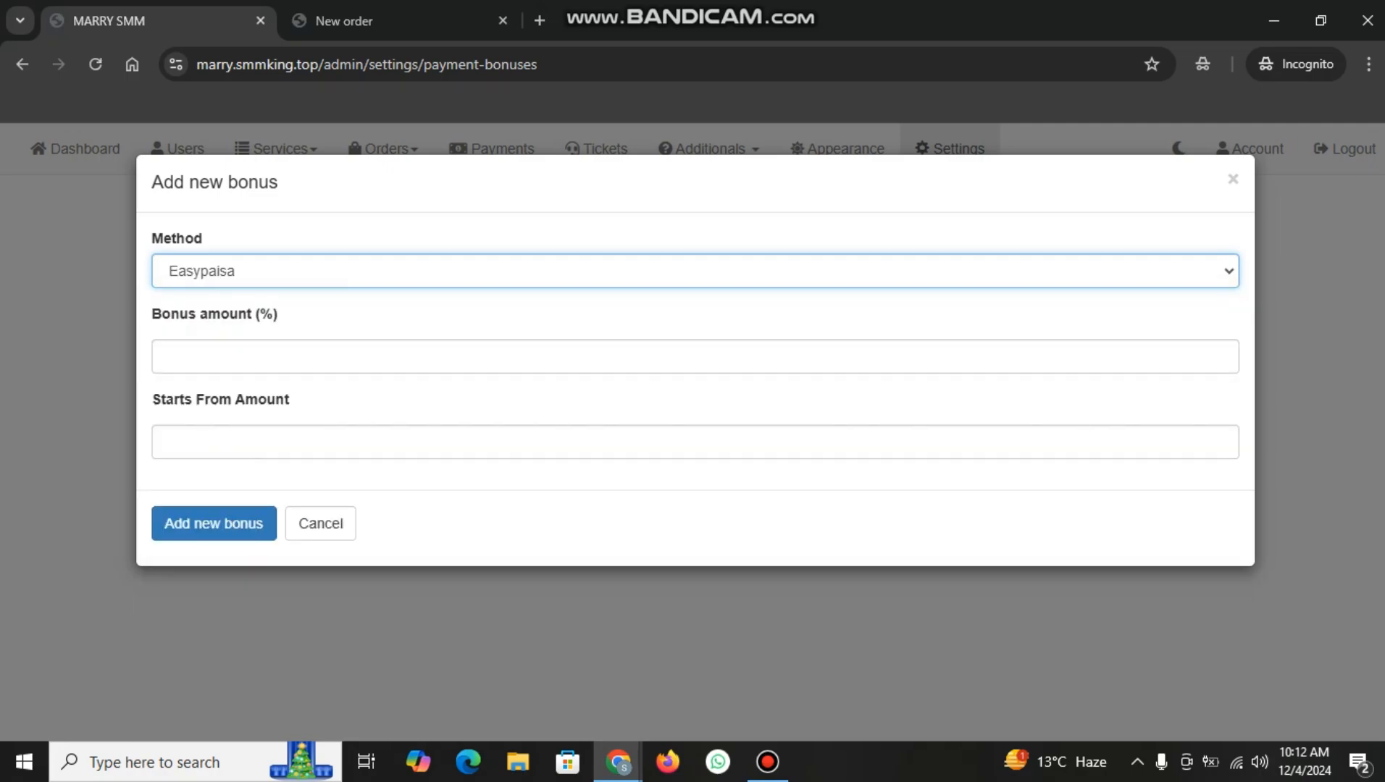
left_click(273, 356)
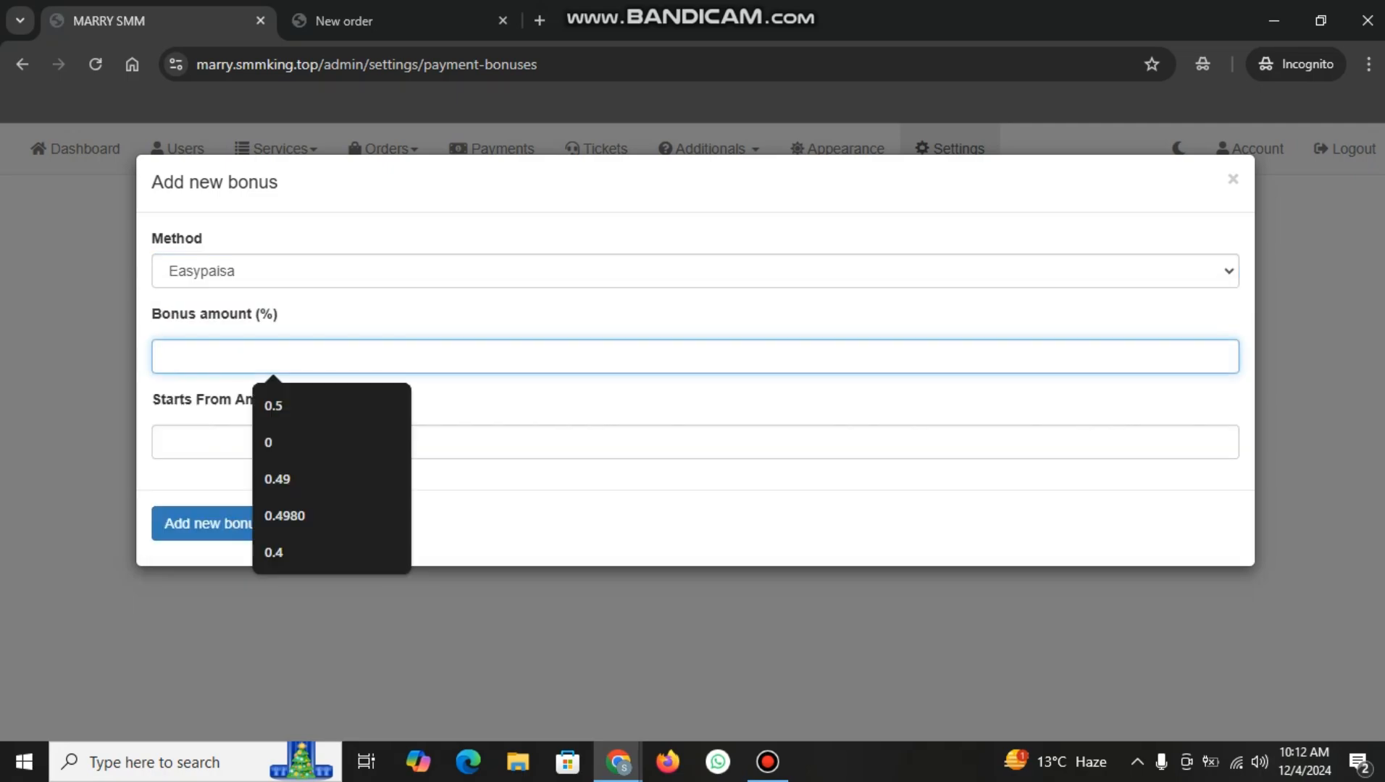
type("1")
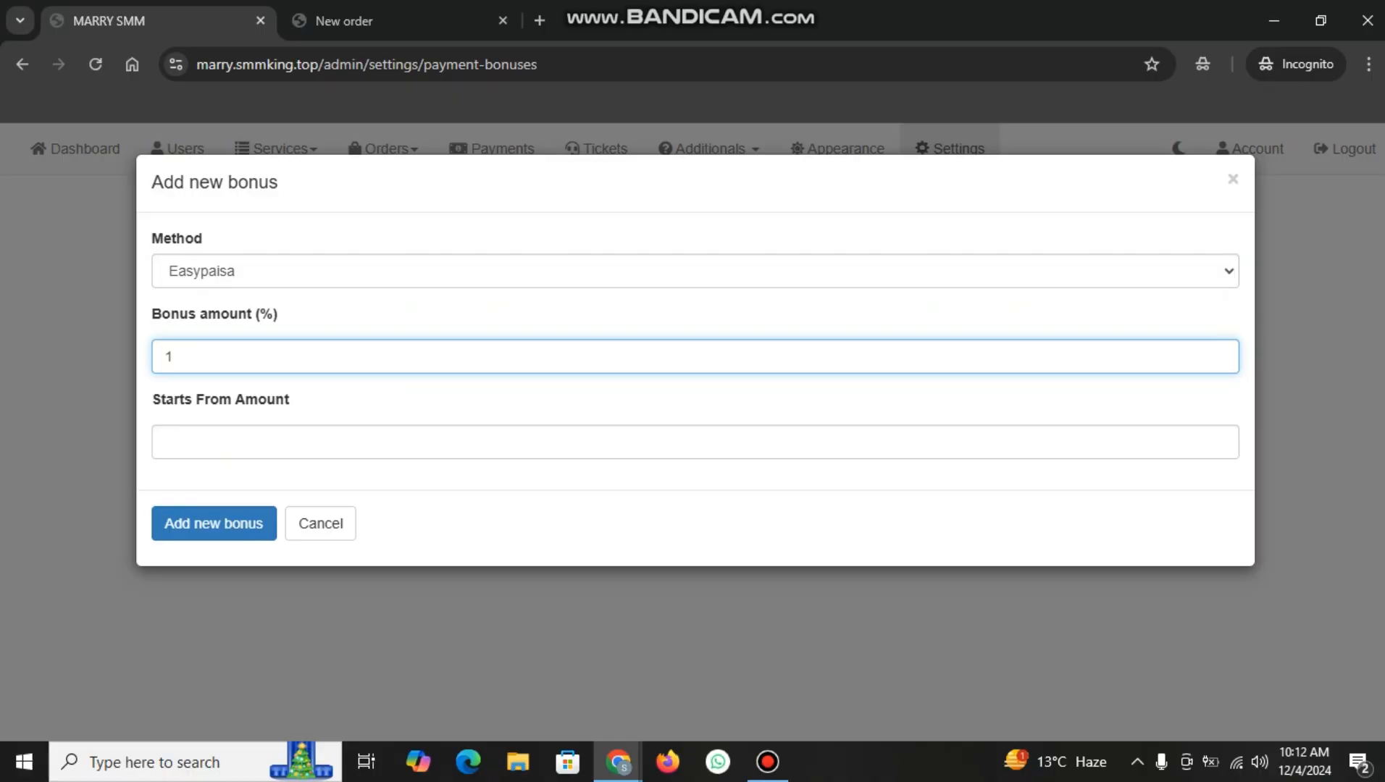
key("Tab")
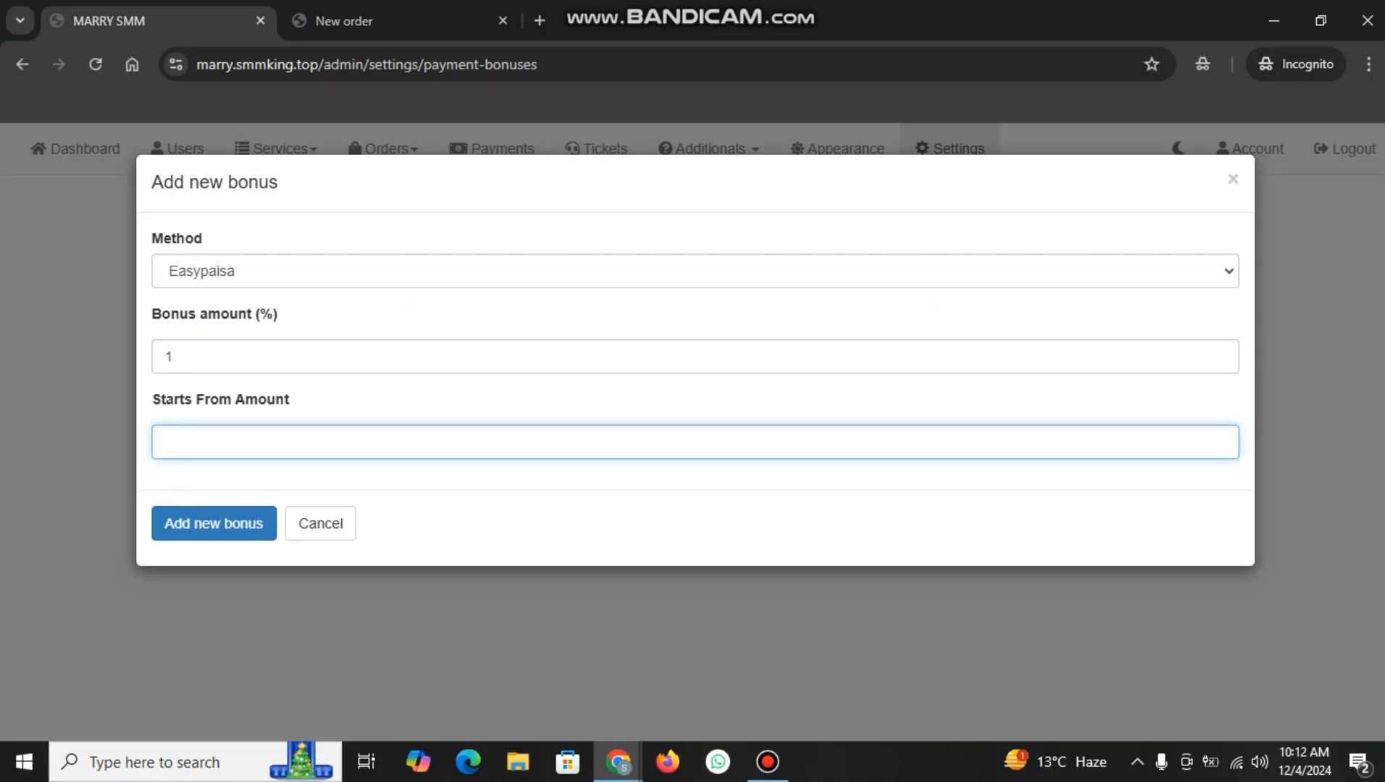
type("5000")
key("Return")
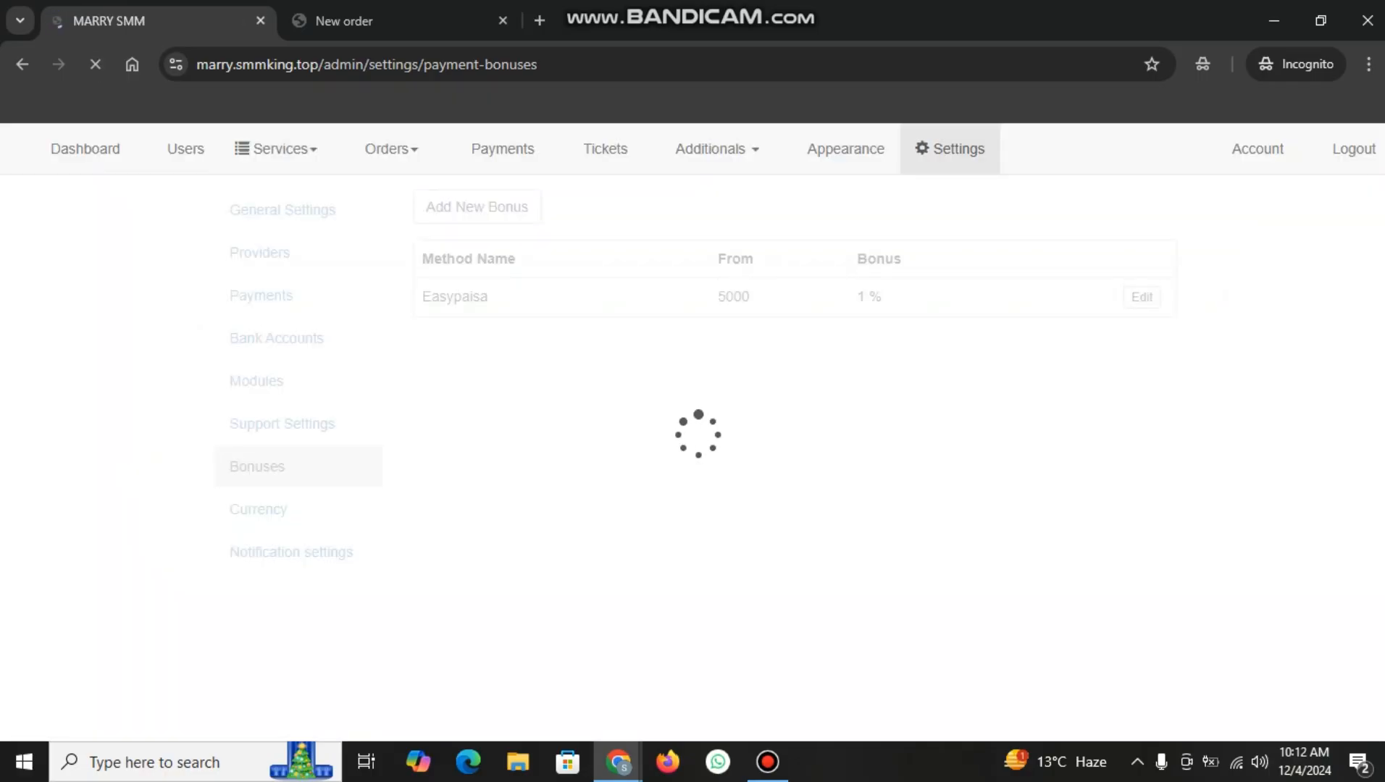
left_click_drag(480, 298, 378, 299)
left_click(507, 376)
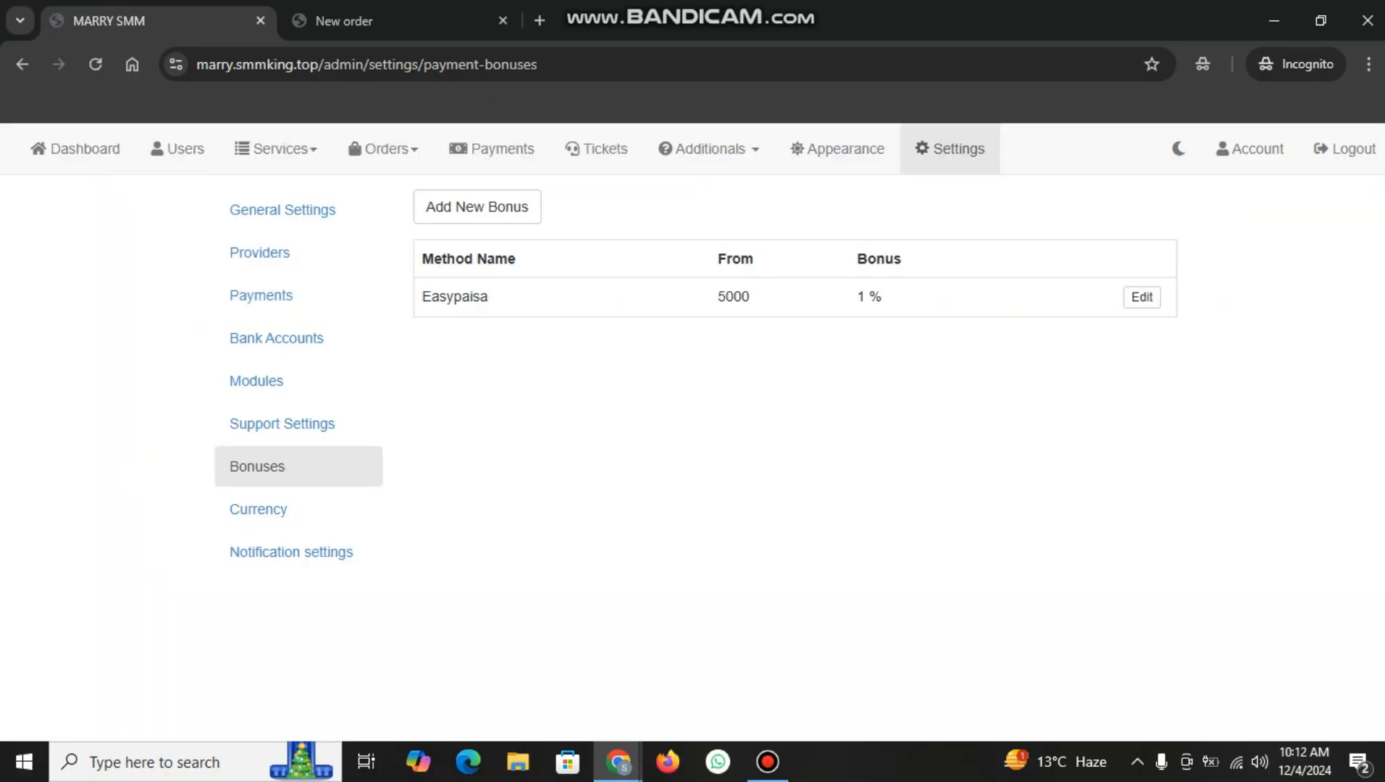
View the Currency settings and the Add Currency form, closing it without adding a currency
left_click(257, 509)
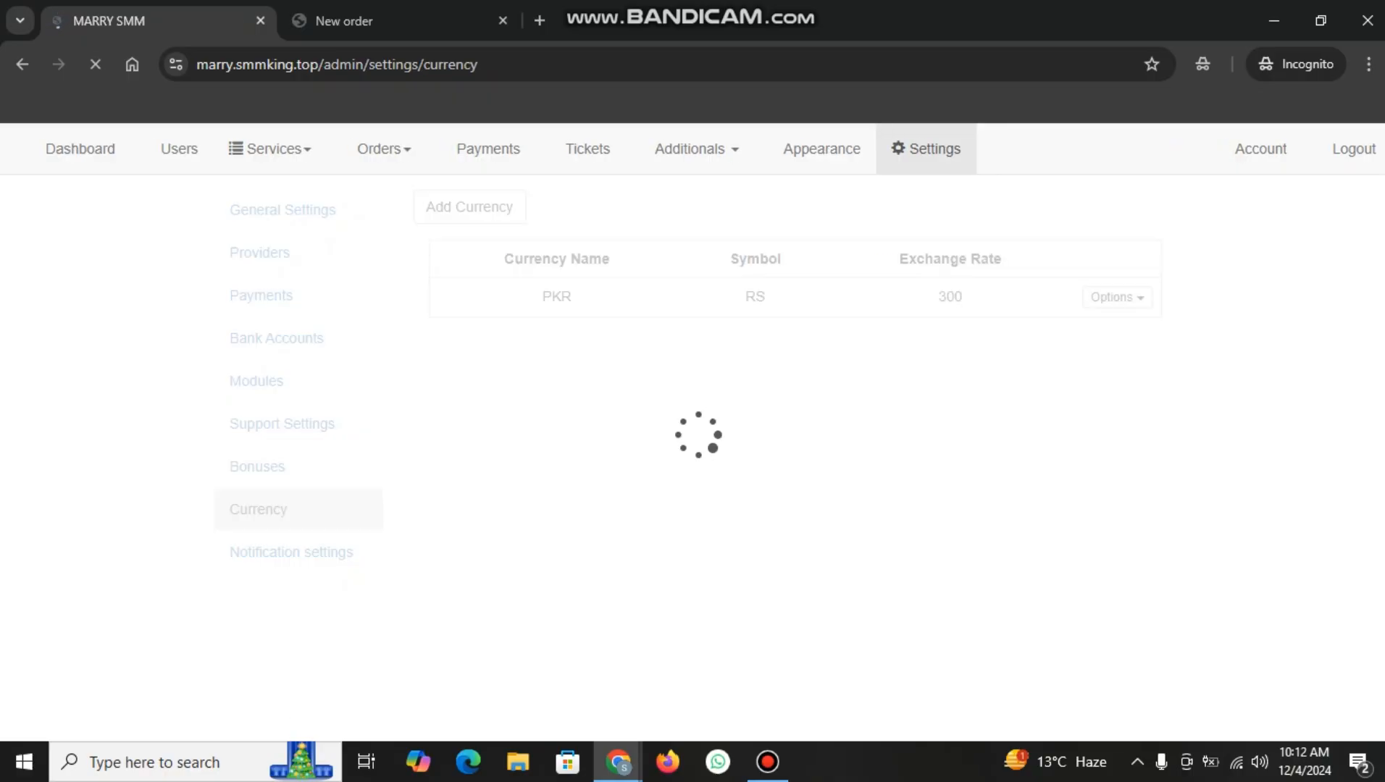
left_click(469, 207)
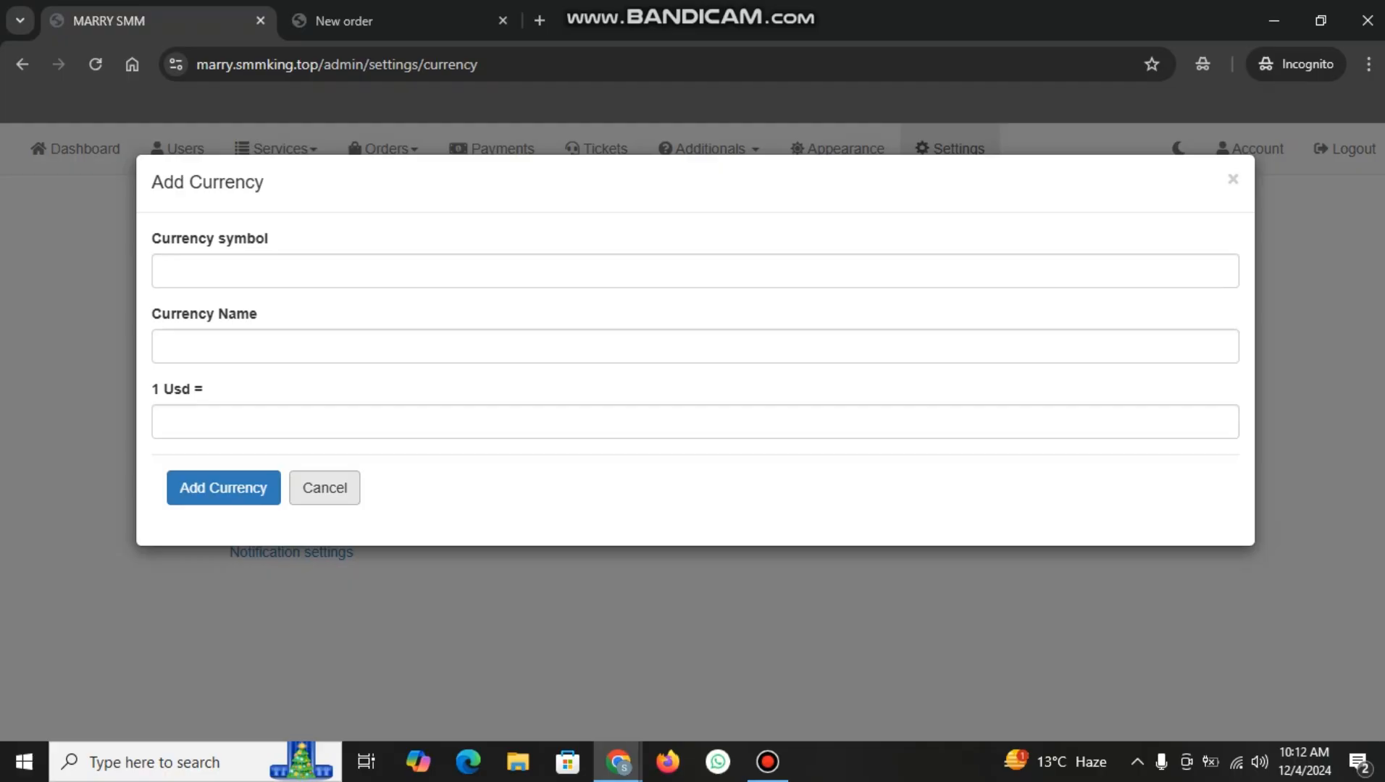
left_click(324, 487)
Open the Notification settings and look at the Welcome and API key changed options under Users Notifications
left_click(292, 551)
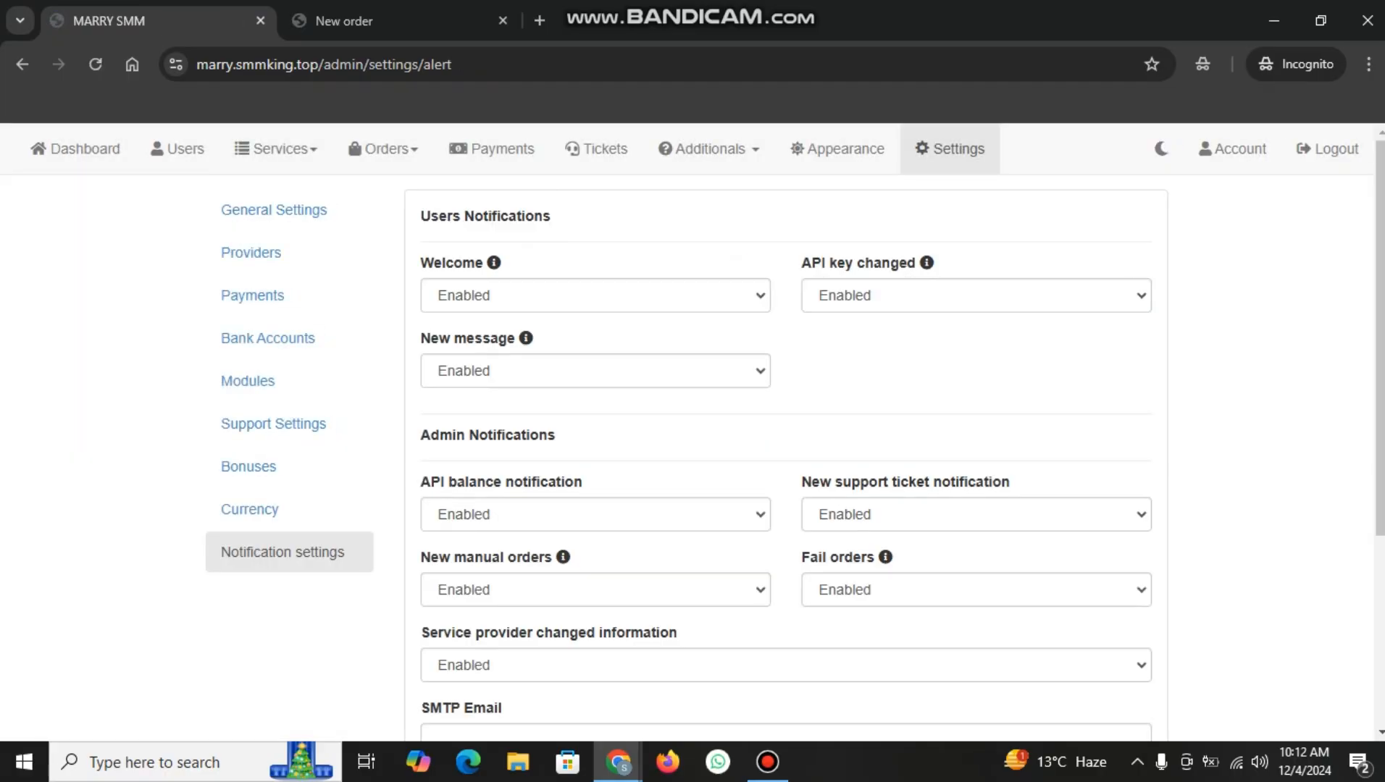
left_click_drag(551, 217, 410, 218)
left_click_drag(475, 264, 433, 263)
left_click_drag(801, 263, 915, 263)
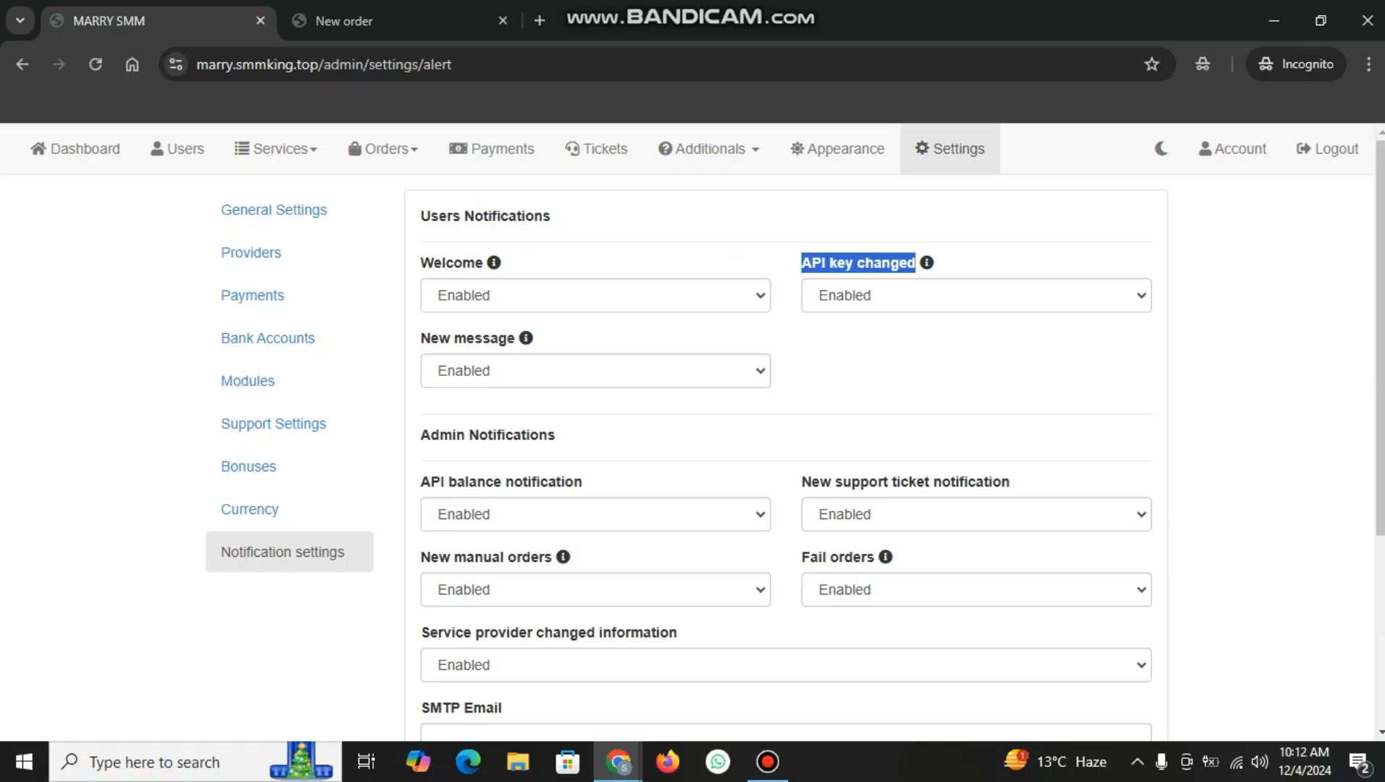
Look through the New message option, the Admin Notifications options and the SMTP email fields in the Notification settings
left_click_drag(421, 338, 522, 338)
left_click_drag(555, 435, 478, 435)
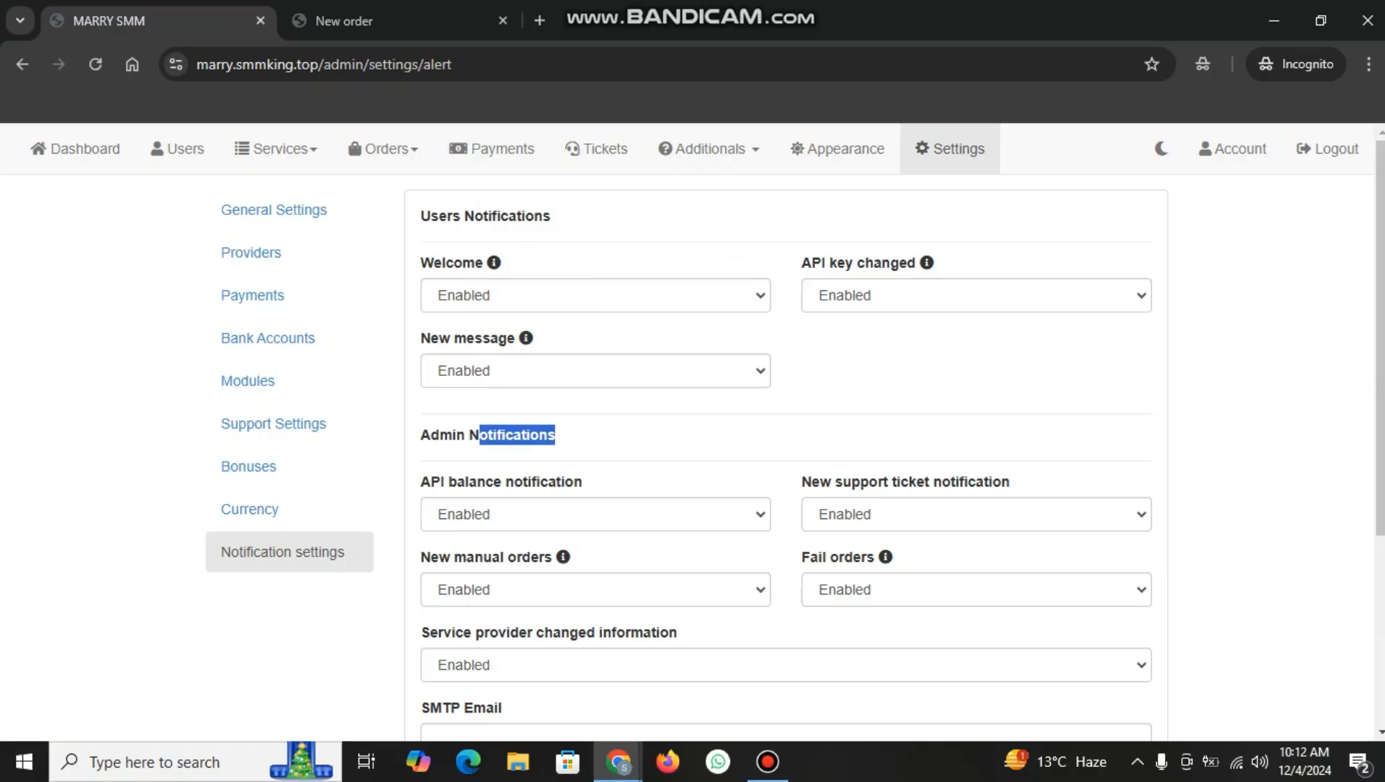
scroll(796, 458, "down", 2)
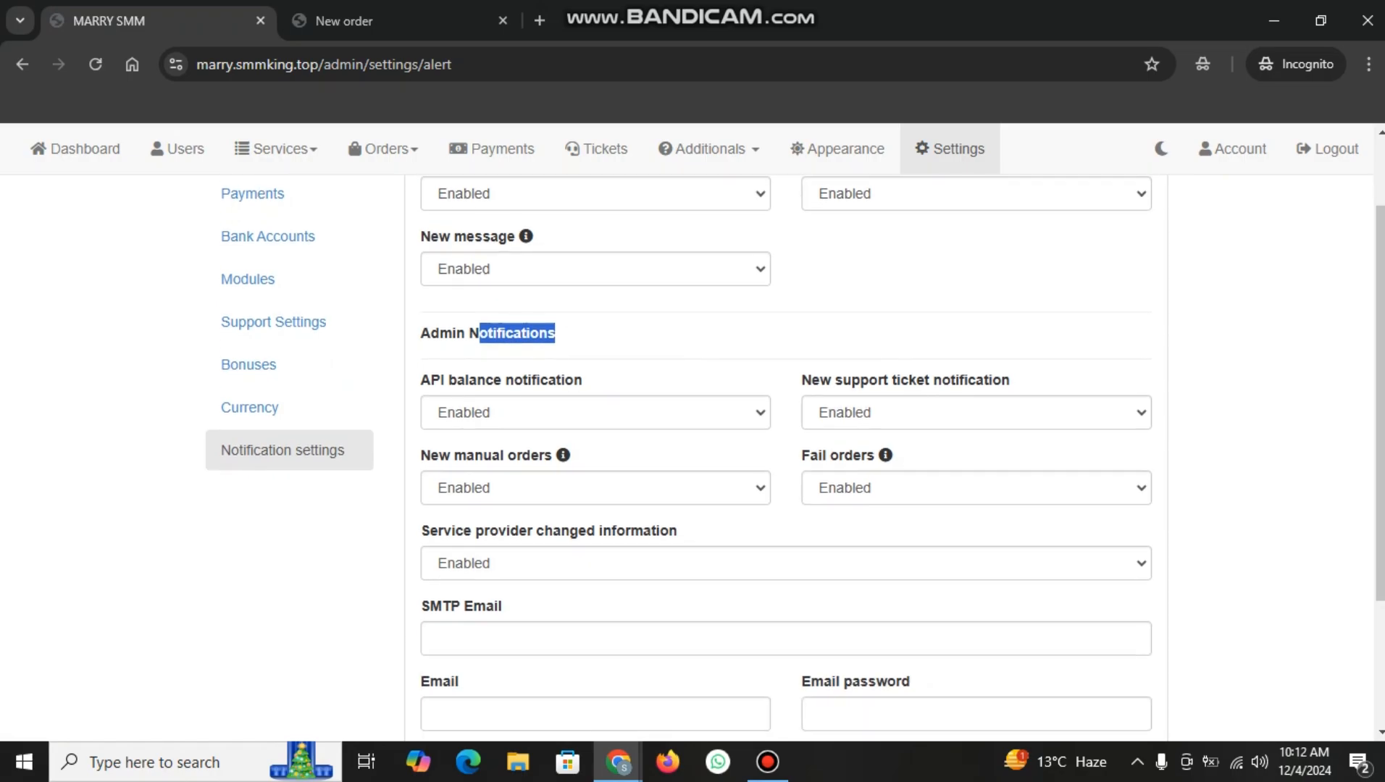
scroll(795, 458, "down", 4)
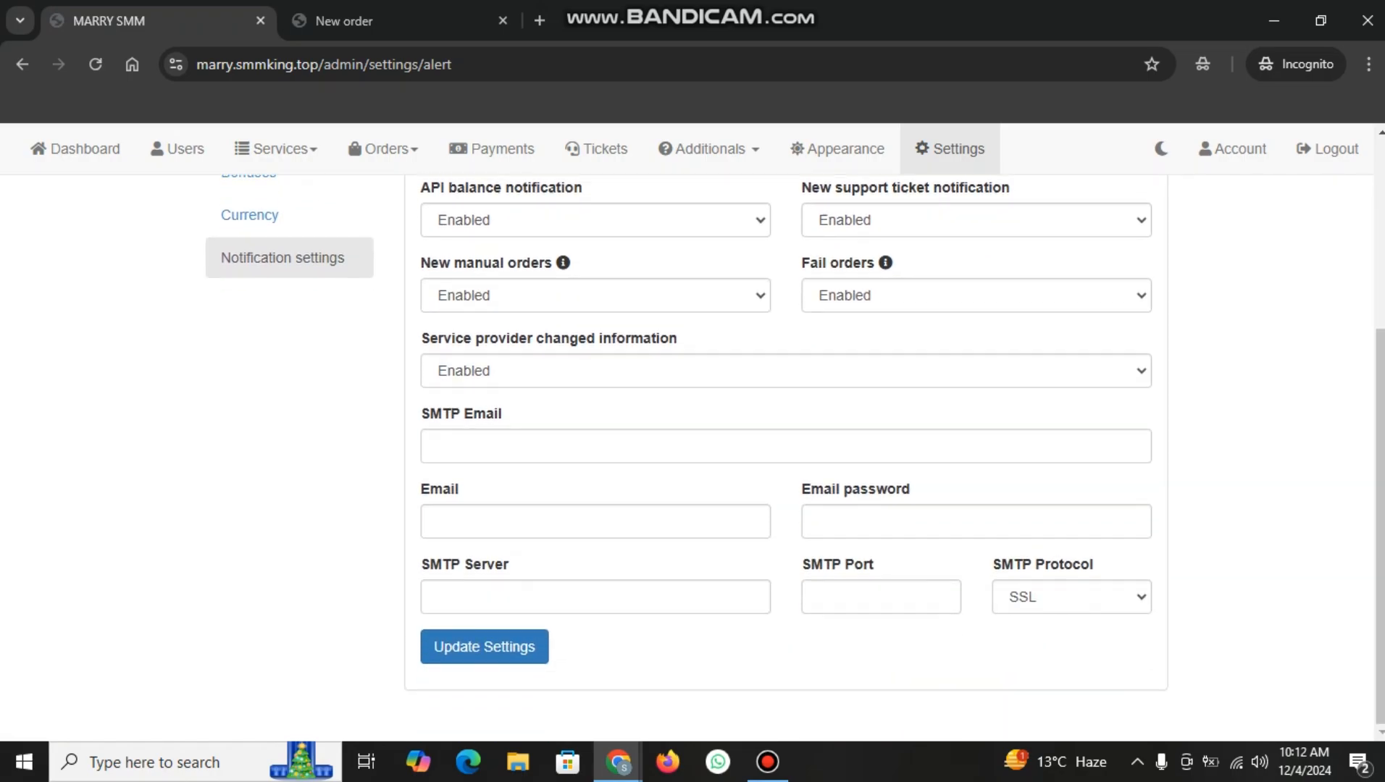
scroll(796, 458, "up", 6)
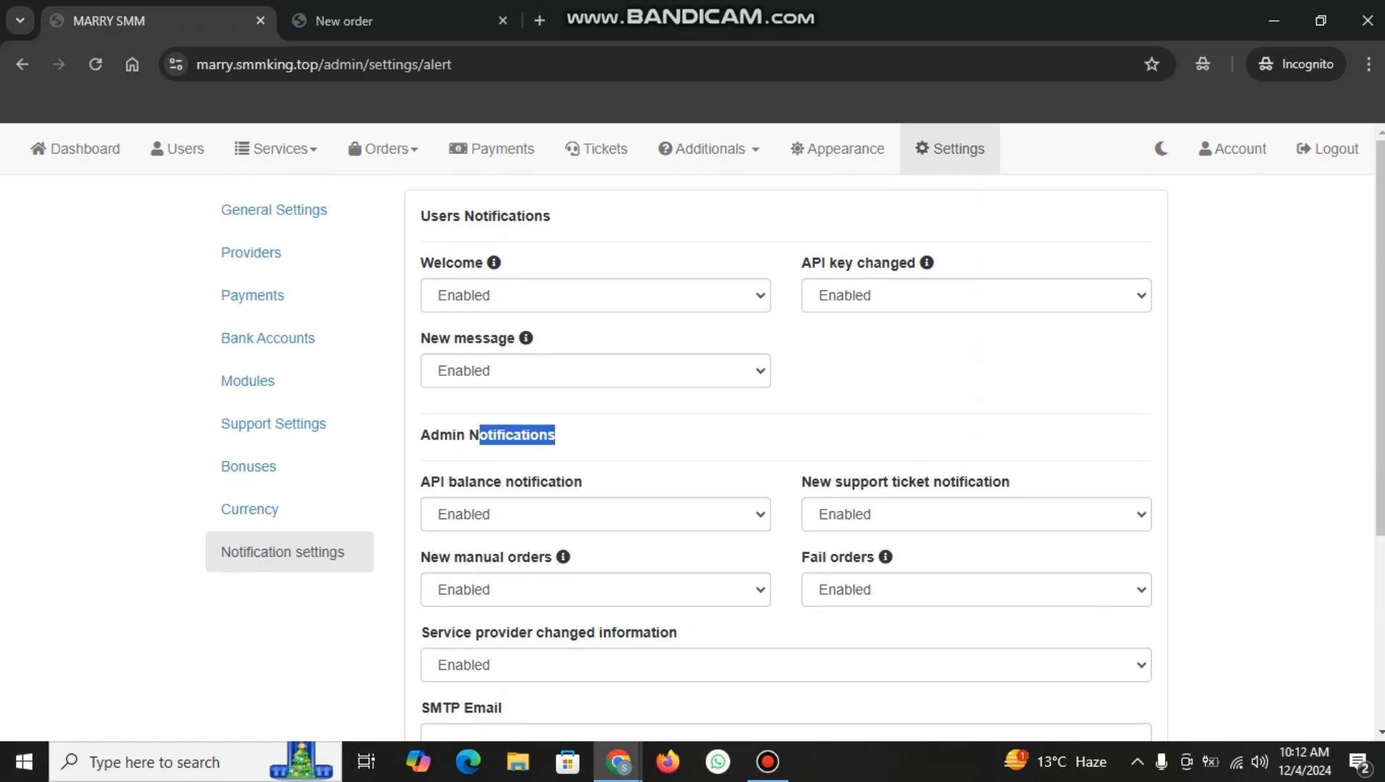
Return to the admin dashboard and review its member, order, ticket, payment and profit statistics
left_click(80, 148)
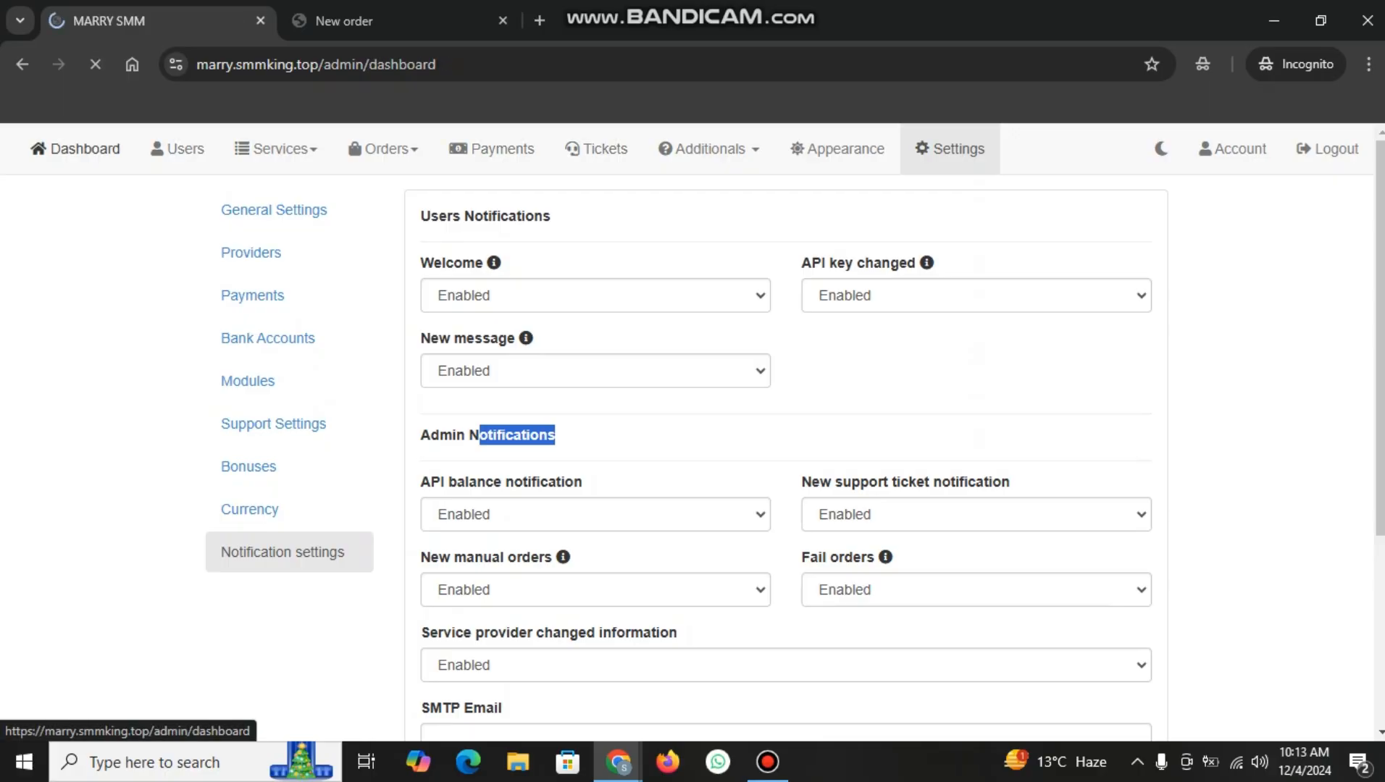
scroll(692, 456, "down", 6)
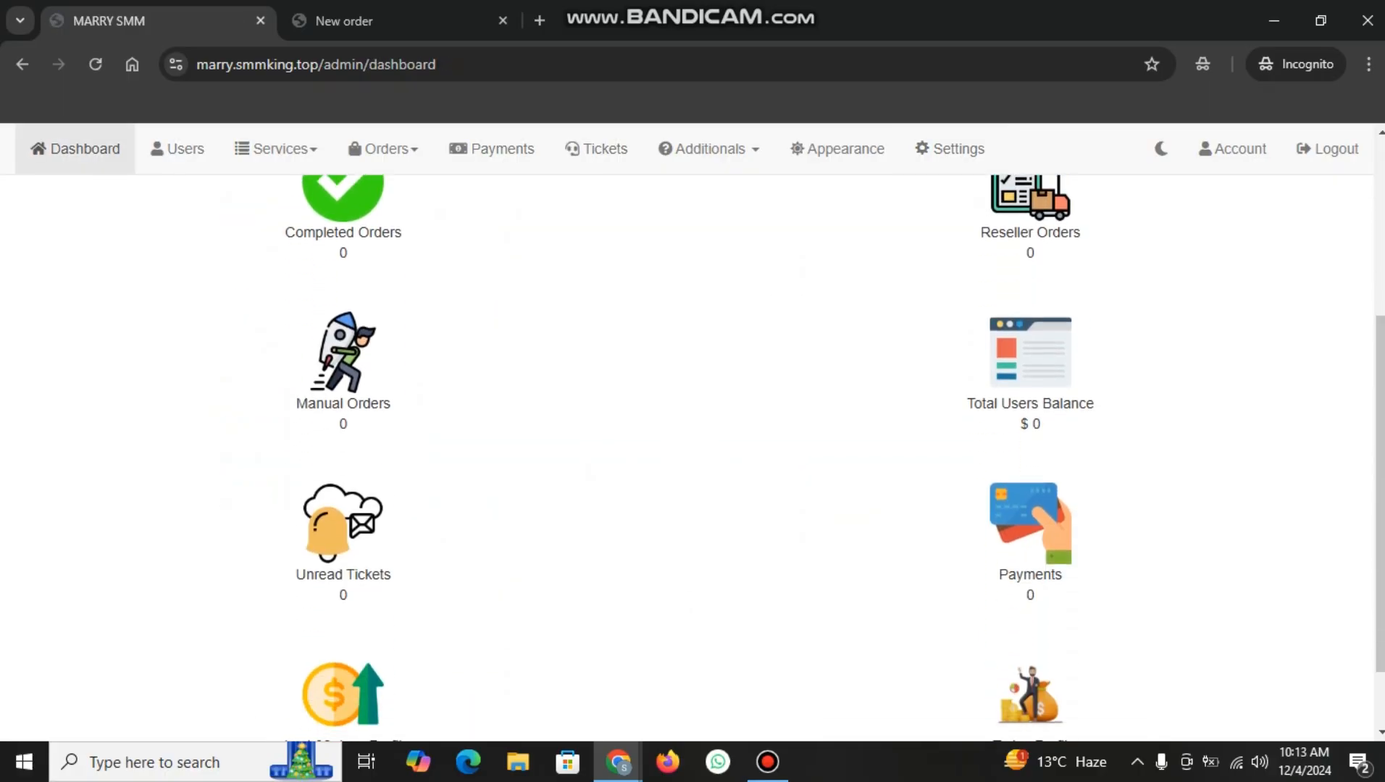
scroll(692, 457, "down", 2)
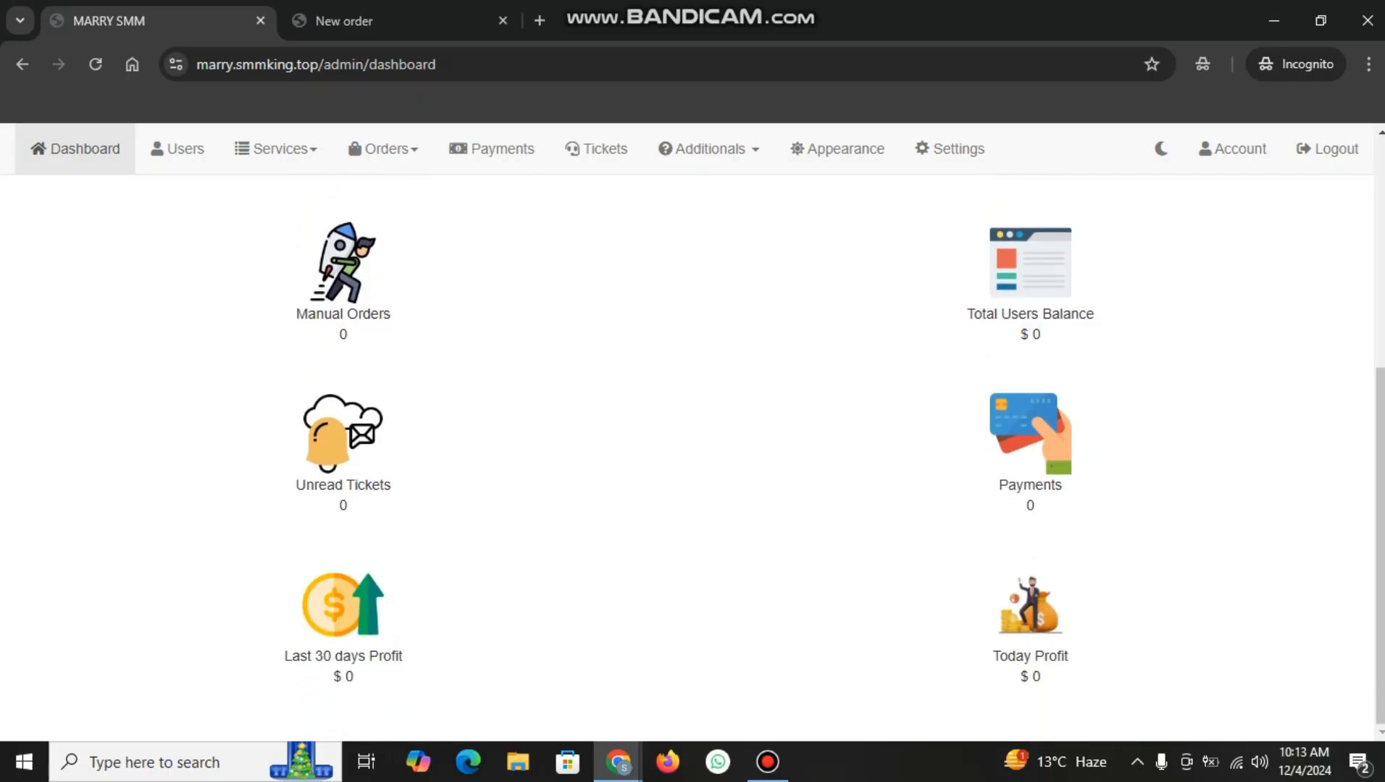
scroll(693, 456, "up", 8)
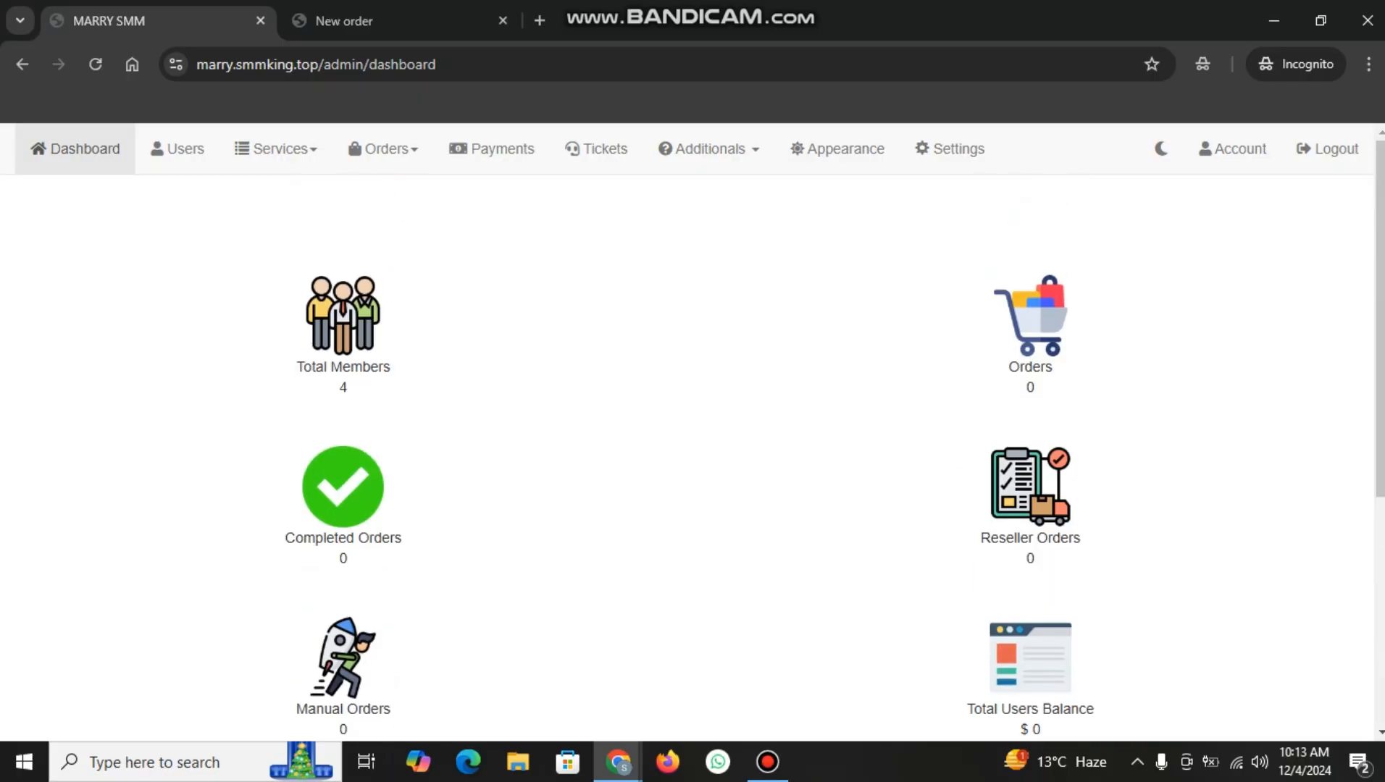